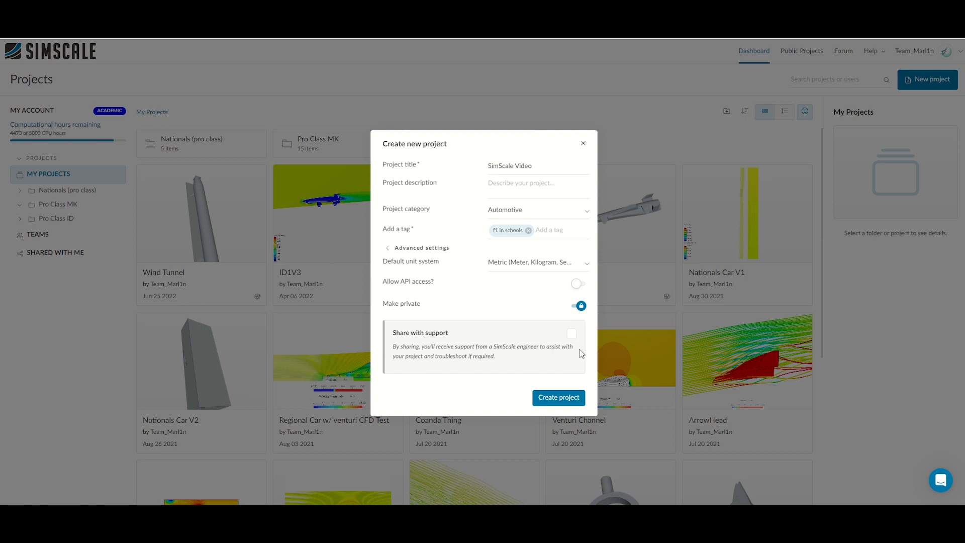
Create the private "SimScale Video" project and start importing its geometry from Onshape
left_click(562, 397)
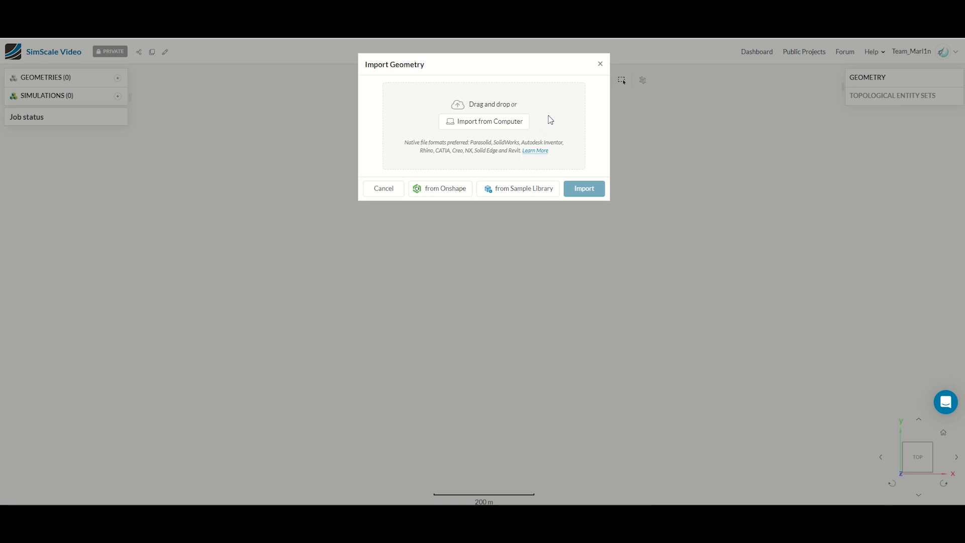
left_click(433, 193)
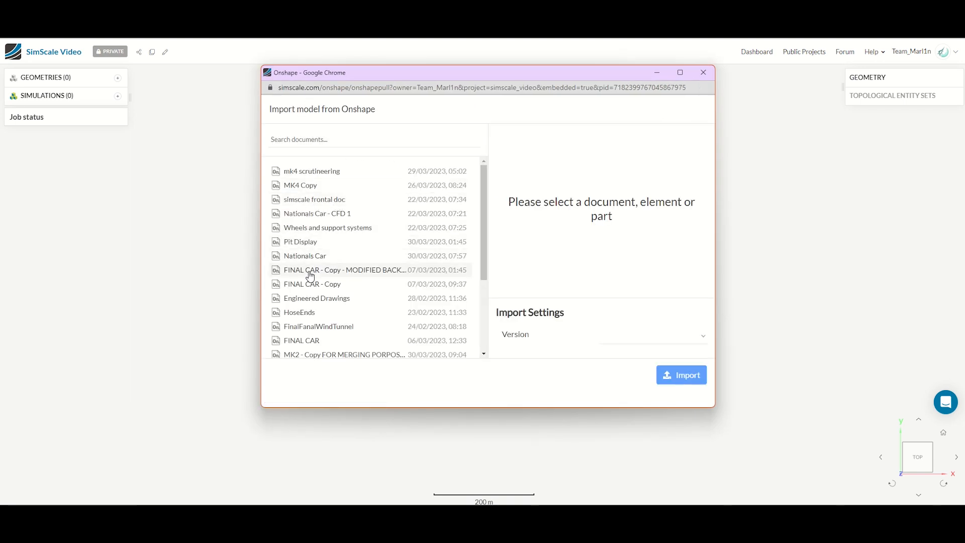
Find the "Video 6" document in the Onshape list and select it, keeping the Main version
scroll(344, 328, "down", 3)
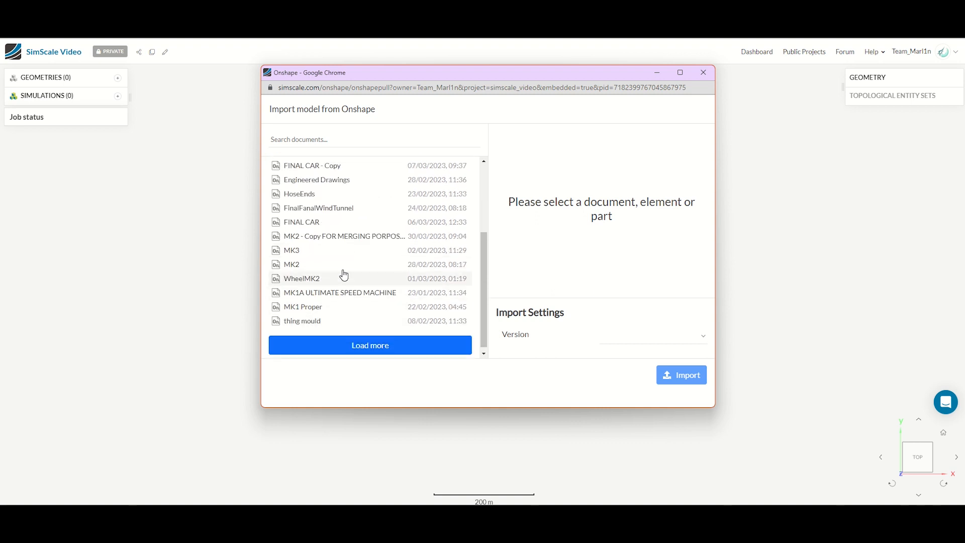
scroll(341, 271, "up", 3)
scroll(354, 231, "down", 3)
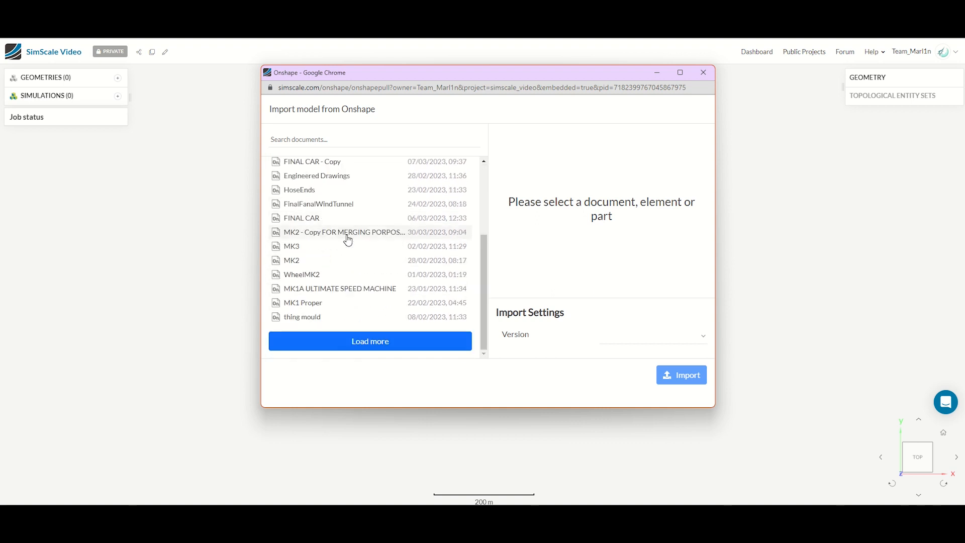
left_click(355, 342)
scroll(371, 287, "down", 3)
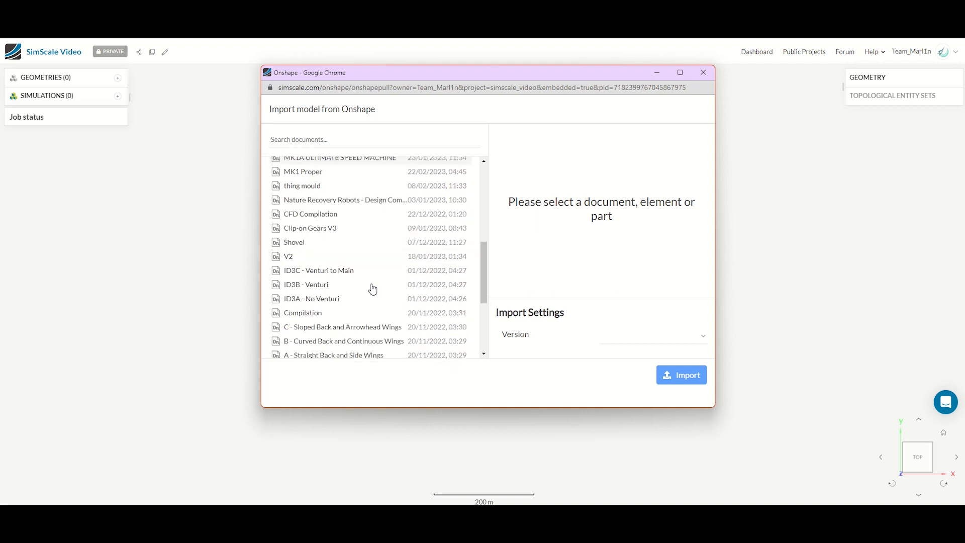
scroll(330, 257, "down", 3)
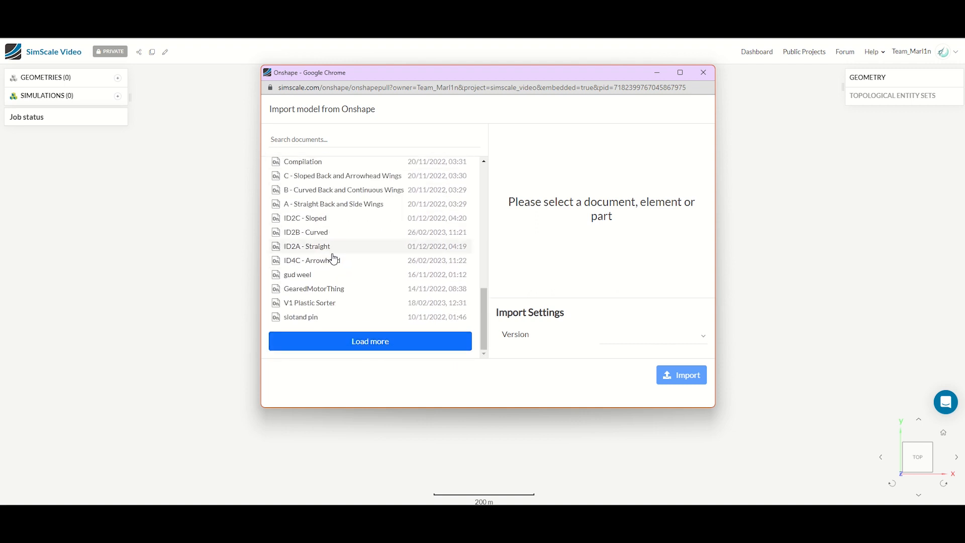
left_click(329, 346)
scroll(334, 255, "down", 3)
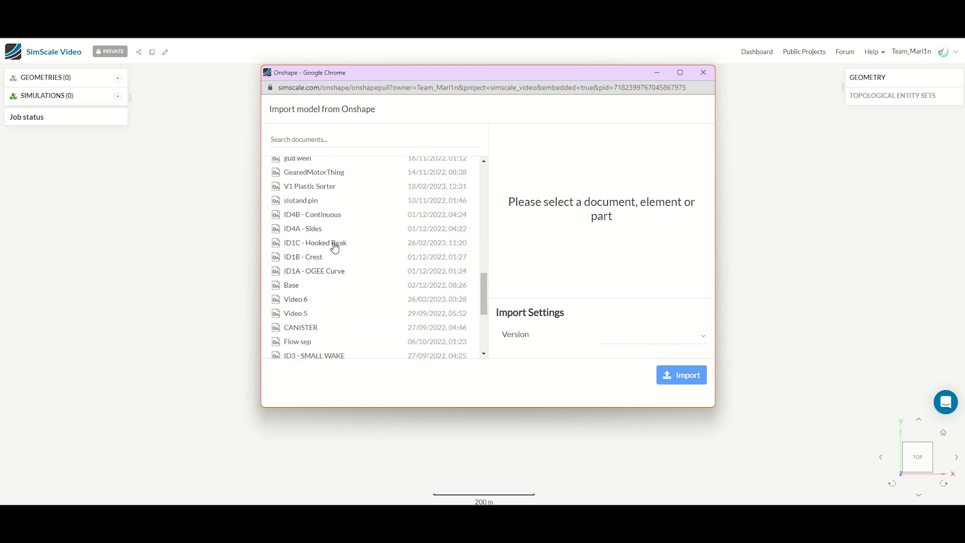
left_click(301, 282)
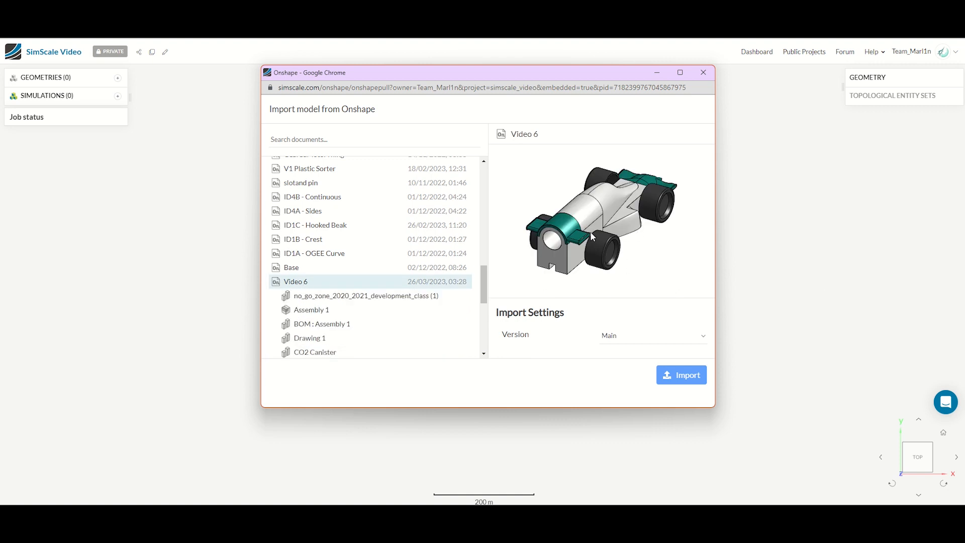
left_click(643, 341)
left_click(623, 348)
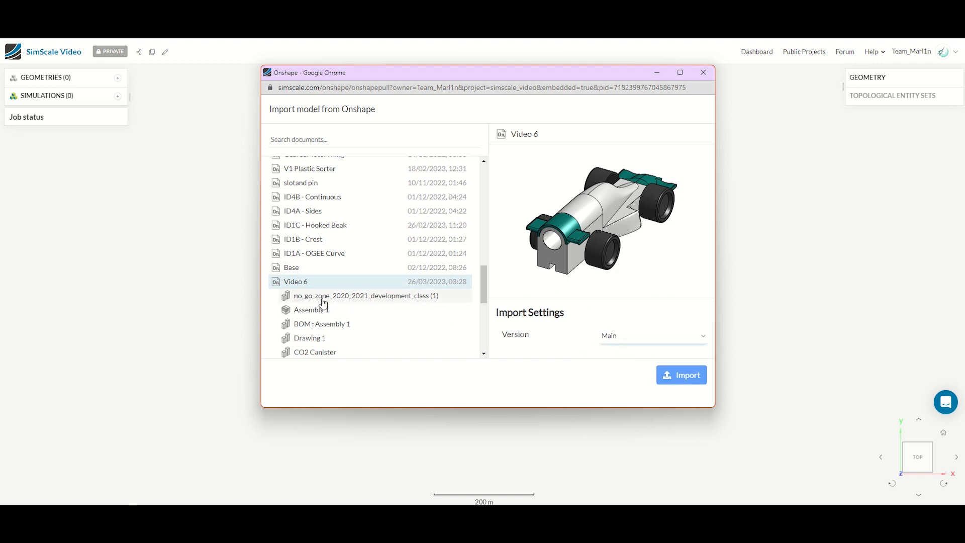
Import Assembly 1 from the Video 6 document and close the Onshape import window
scroll(323, 286, "down", 1)
left_click(321, 243)
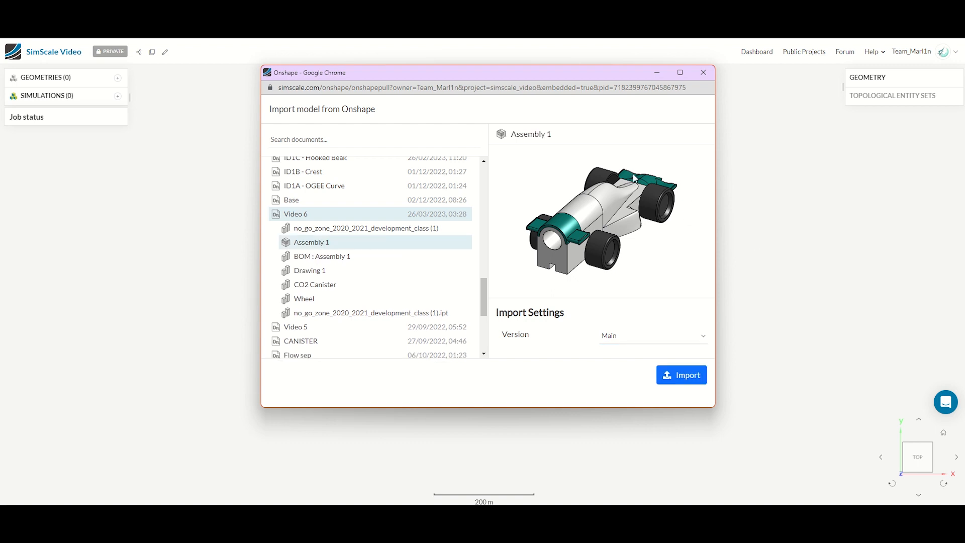
left_click(674, 375)
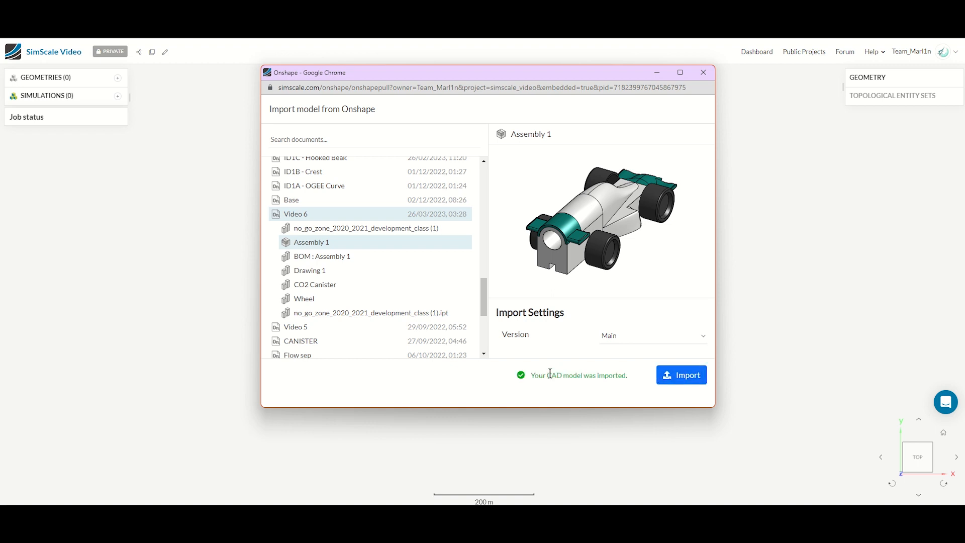
left_click(701, 72)
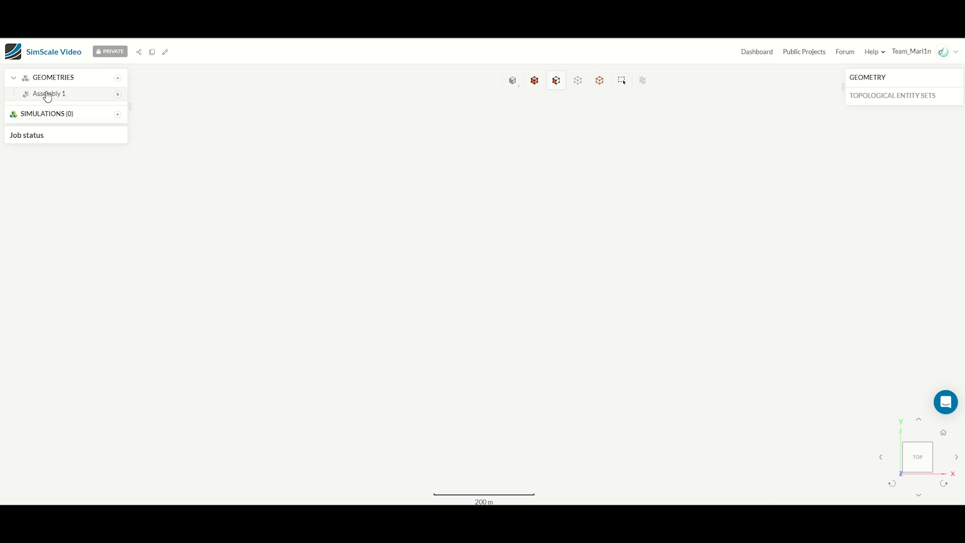
Open the imported Assembly 1 geometry for editing in CAD mode
left_click(47, 96)
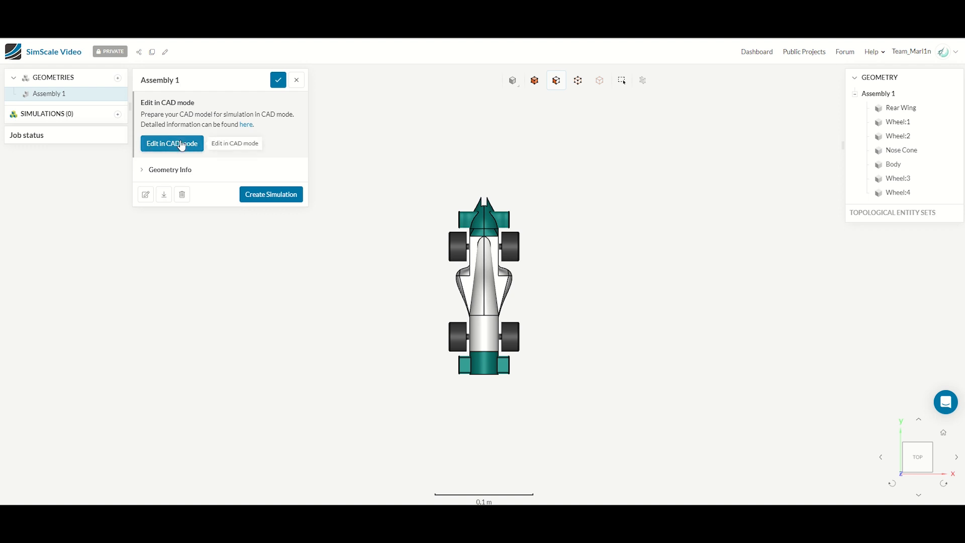
left_click_drag(381, 261, 681, 375)
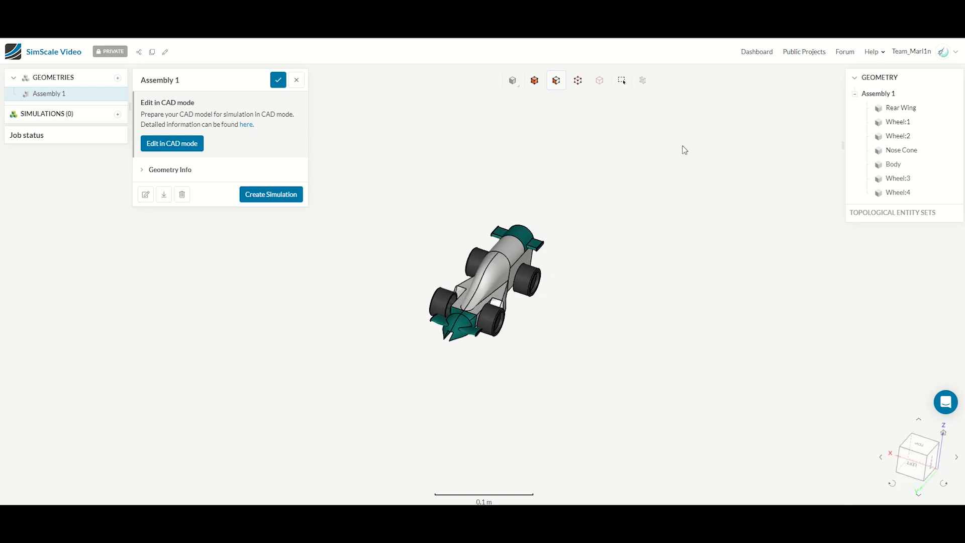
left_click(184, 145)
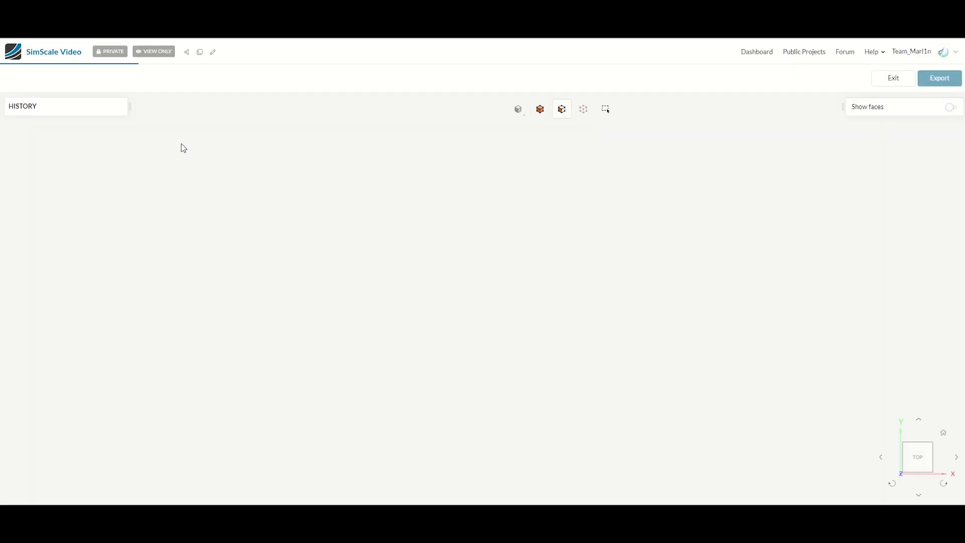
left_click_drag(449, 384, 807, 209)
Start an external flow volume around the car and set its box dimension units to mm
left_click(45, 77)
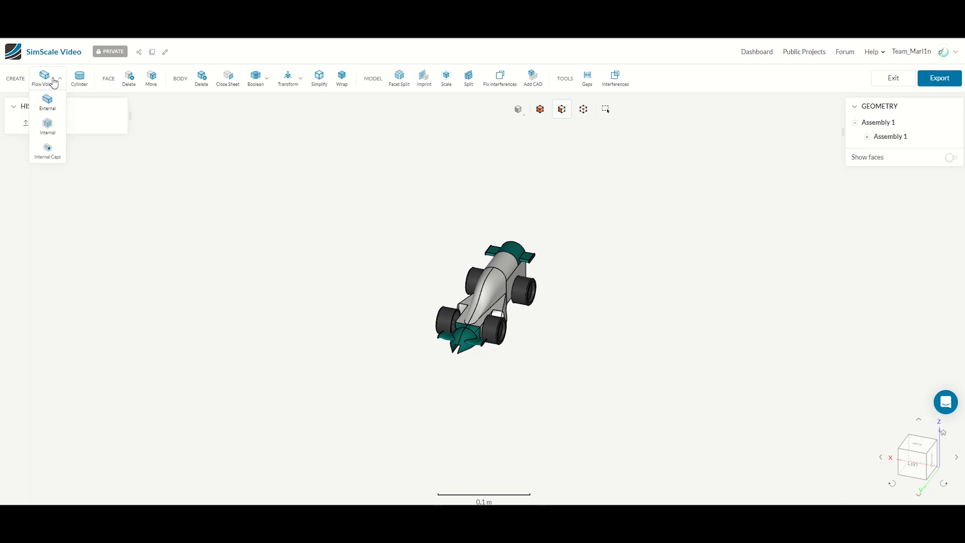
left_click(45, 104)
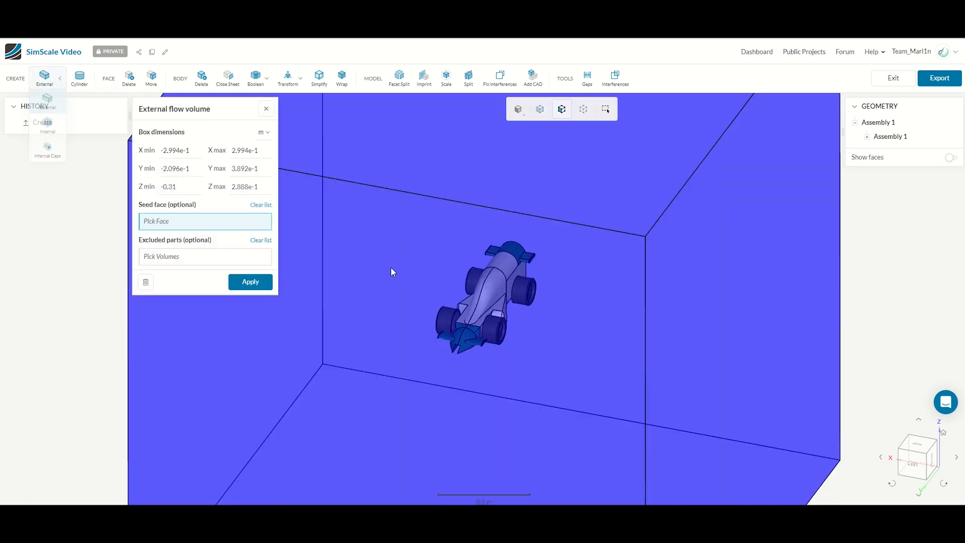
scroll(484, 212, "down", 3)
scroll(484, 209, "down", 5)
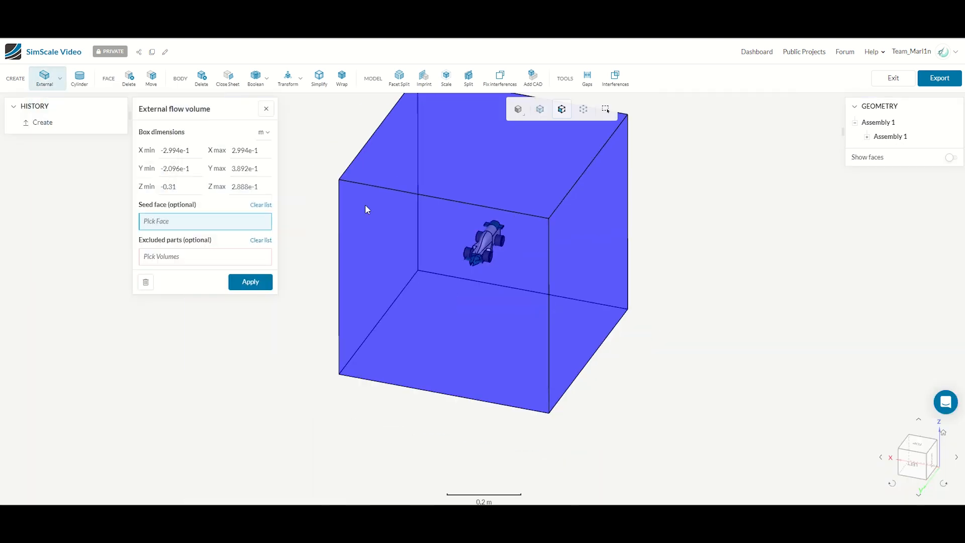
left_click(265, 134)
left_click(275, 149)
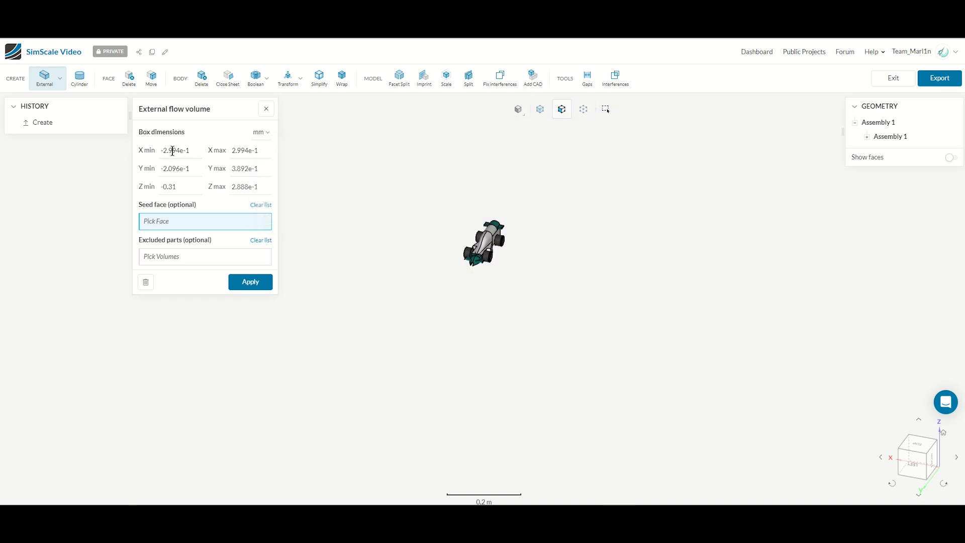
Pick the body's flat rear face around the canister hole as the flow volume's seed face
left_click_drag(601, 331, 211, 317)
scroll(500, 248, "up", 5)
scroll(501, 252, "up", 5)
left_click(520, 268)
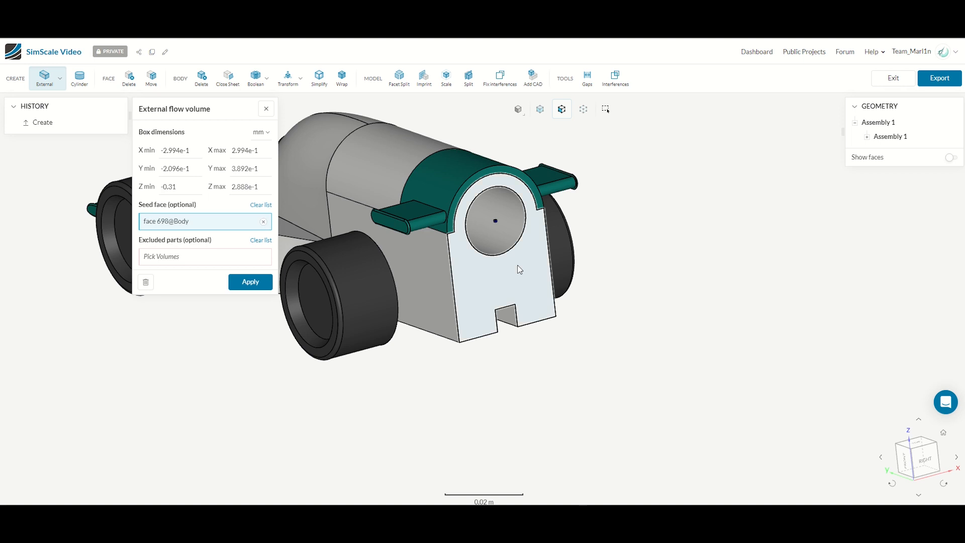
scroll(490, 275, "down", 8)
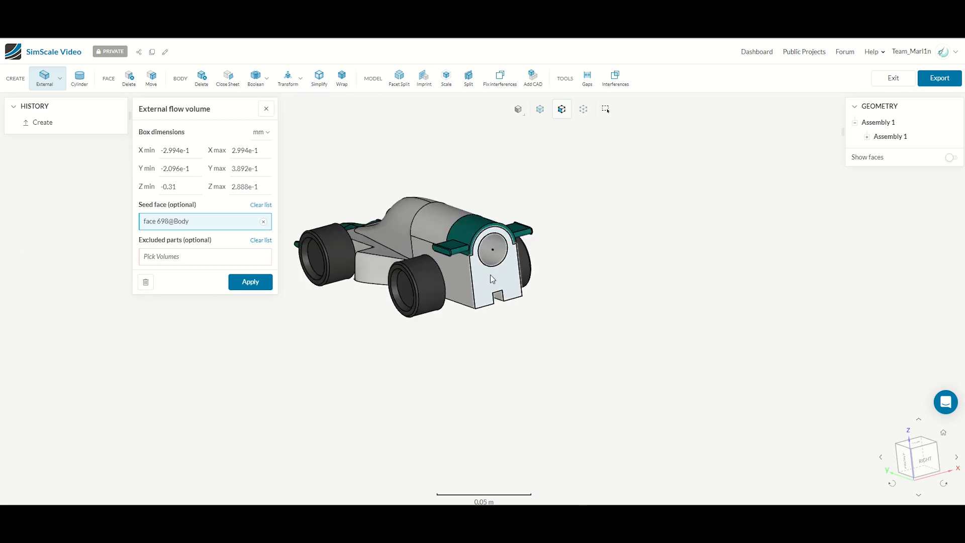
Set the flow volume's X min to 0 mm
left_click_drag(315, 286, 509, 282)
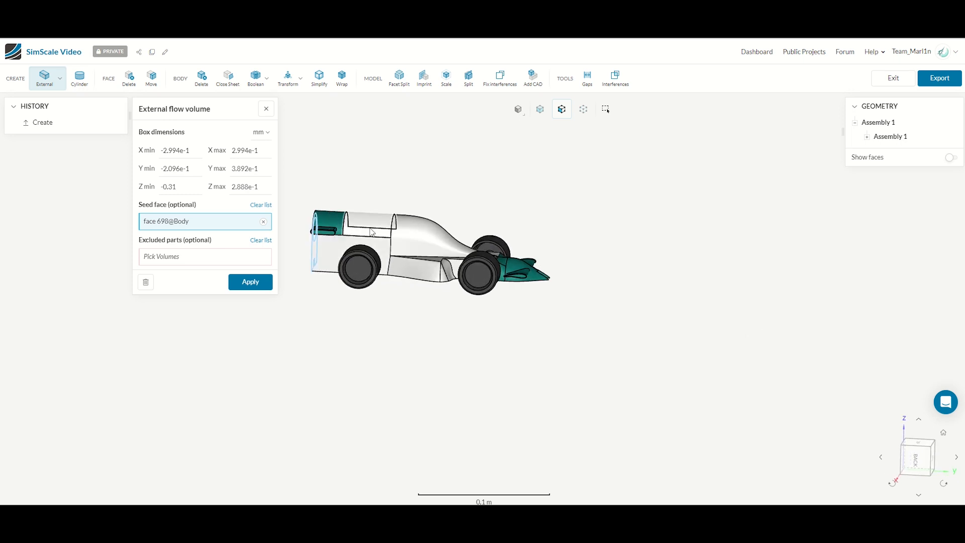
left_click_drag(478, 312, 263, 301)
left_click_drag(331, 305, 187, 335)
left_click(168, 156)
type("0")
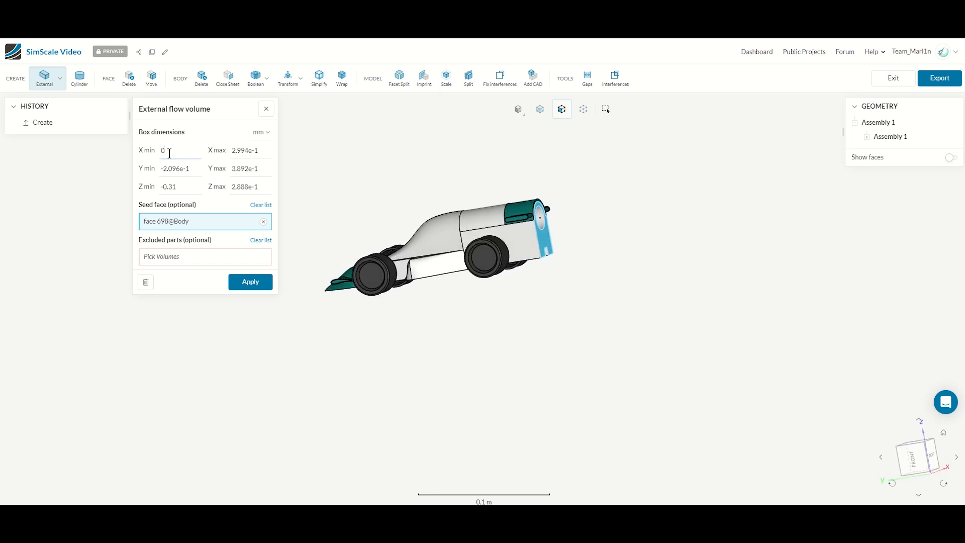
Try X max values of 100 mm and 150 mm for the flow volume, checking the extent beside the car
left_click(258, 150)
type("100")
left_click_drag(529, 312, 368, 391)
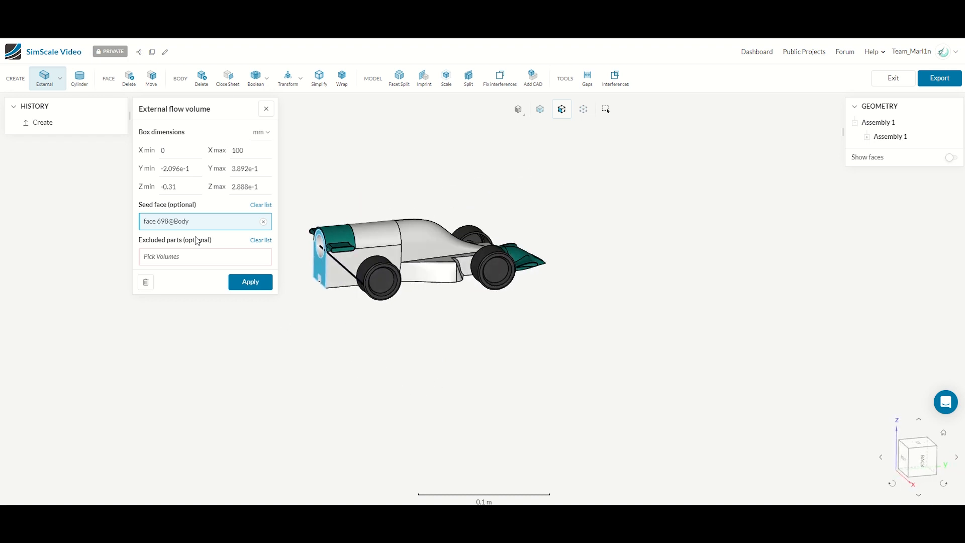
double_click(250, 153)
type("150")
left_click_drag(806, 335, 543, 352)
scroll(595, 321, "up", 3)
scroll(595, 320, "down", 4)
left_click_drag(596, 320, 560, 310)
Set the flow volume's X max to 130 mm
double_click(247, 155)
type("130")
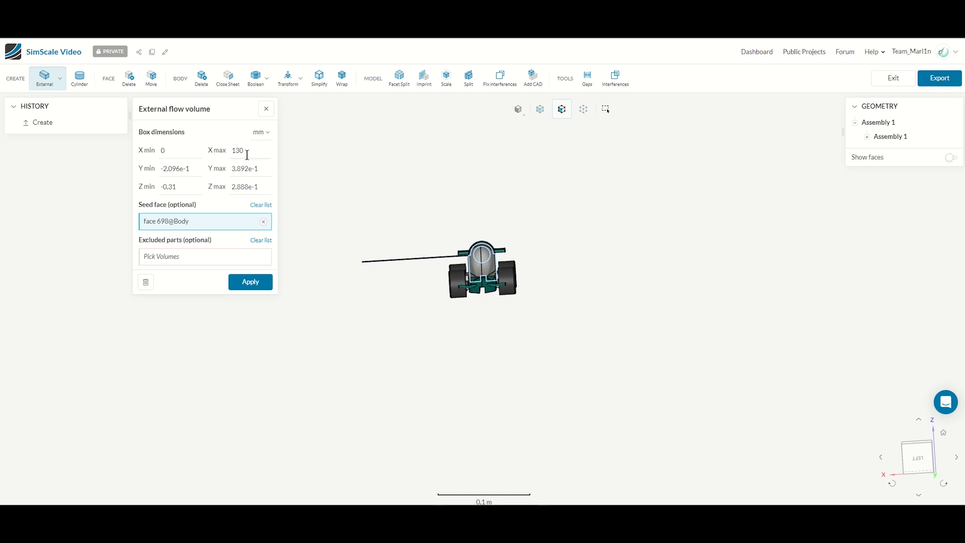
left_click_drag(568, 340, 555, 475)
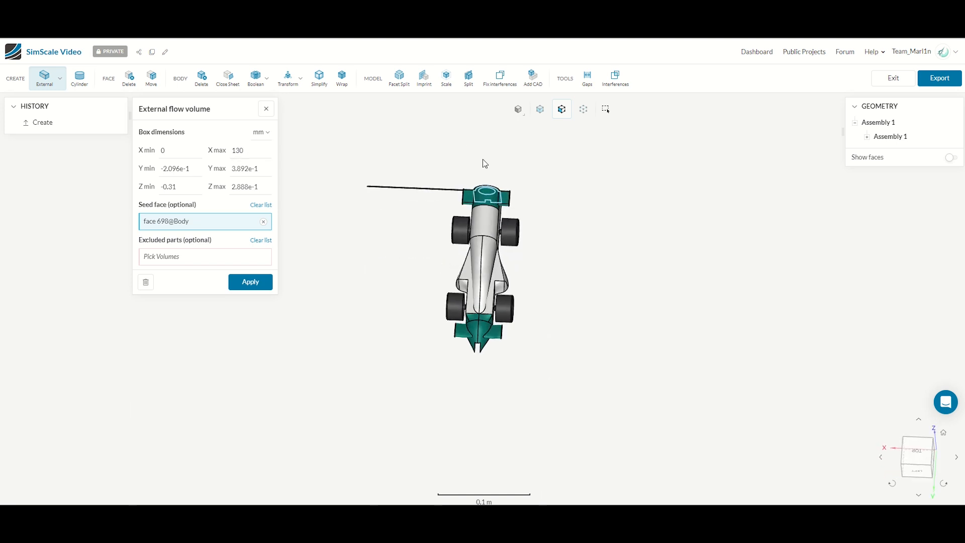
left_click_drag(482, 159, 474, 215)
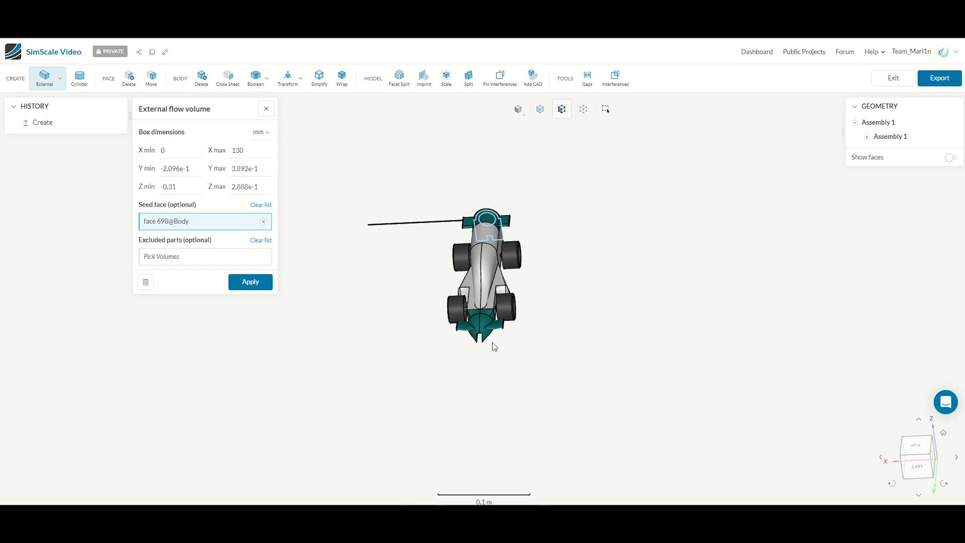
Try Y min values of 200 mm and -300 mm for the flow volume, checking the extent behind the car
double_click(183, 166)
left_click_drag(559, 338, 611, 300)
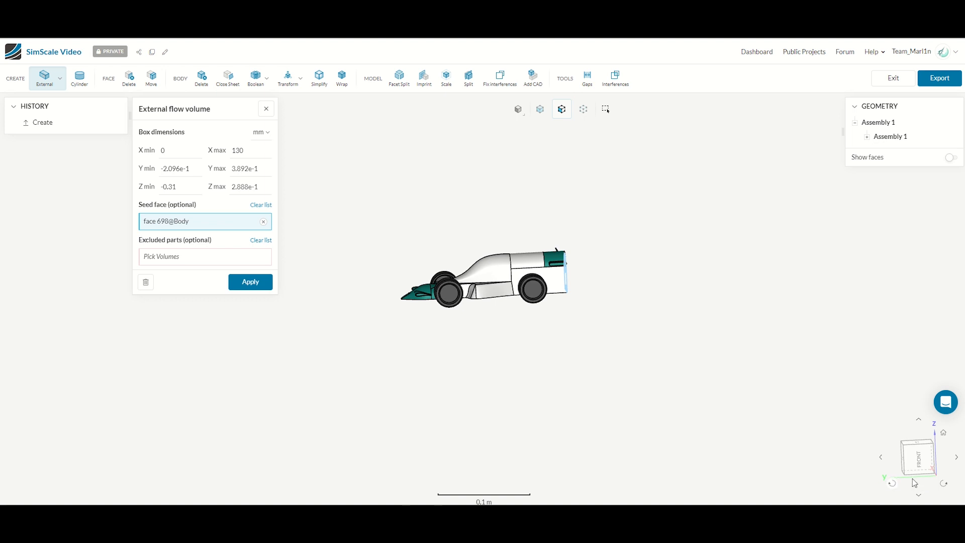
scroll(400, 318, "up", 1)
scroll(400, 318, "down", 3)
left_click(168, 171)
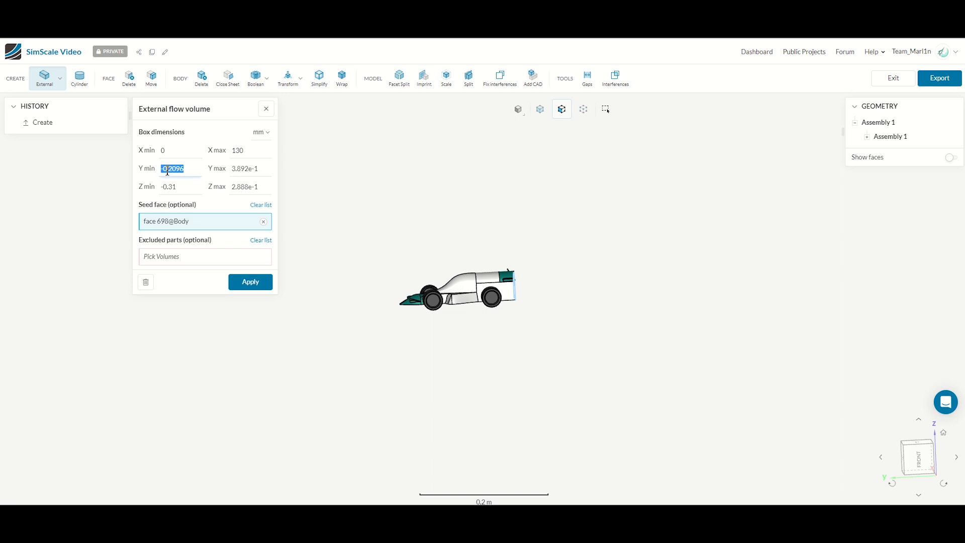
type("200")
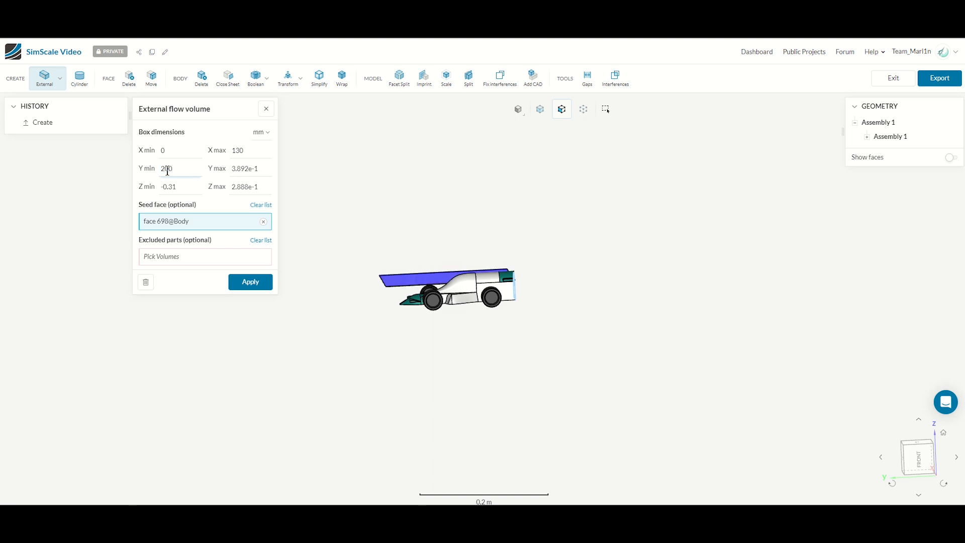
key("BackSpace")
key("BackSpace")
key("BackSpace")
type("-20")
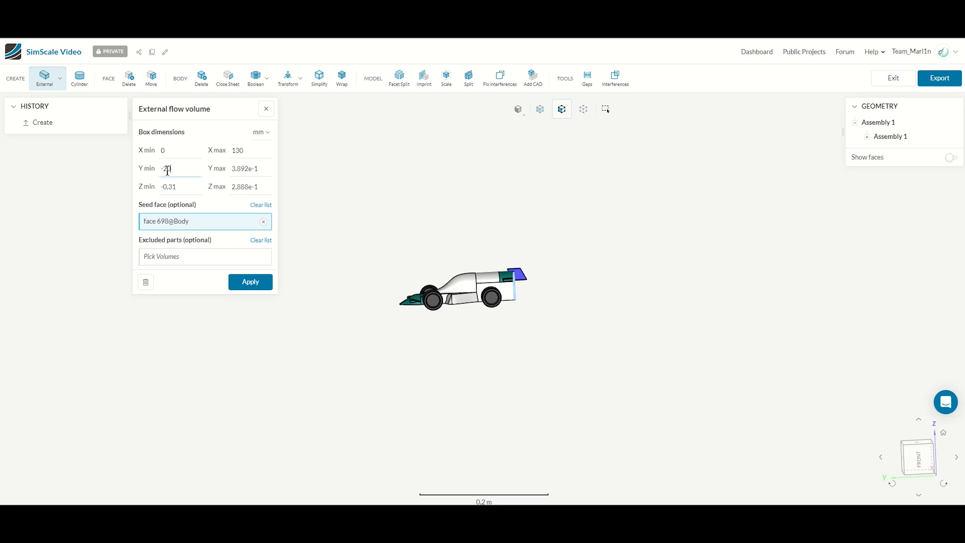
key("BackSpace")
type("300")
left_click_drag(404, 354, 389, 330)
Set the flow volume's Y min to -350 mm
left_click(181, 164)
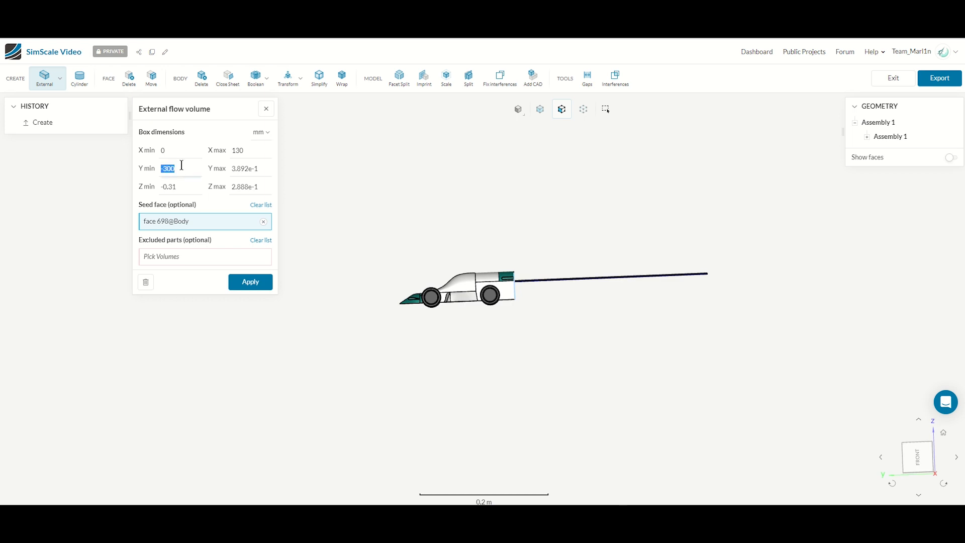
type("-350")
left_click_drag(365, 292, 369, 328)
Set the flow volume's Y max to 250 mm to extend the box ahead of the car
left_click(248, 167)
scroll(596, 345, "down", 2)
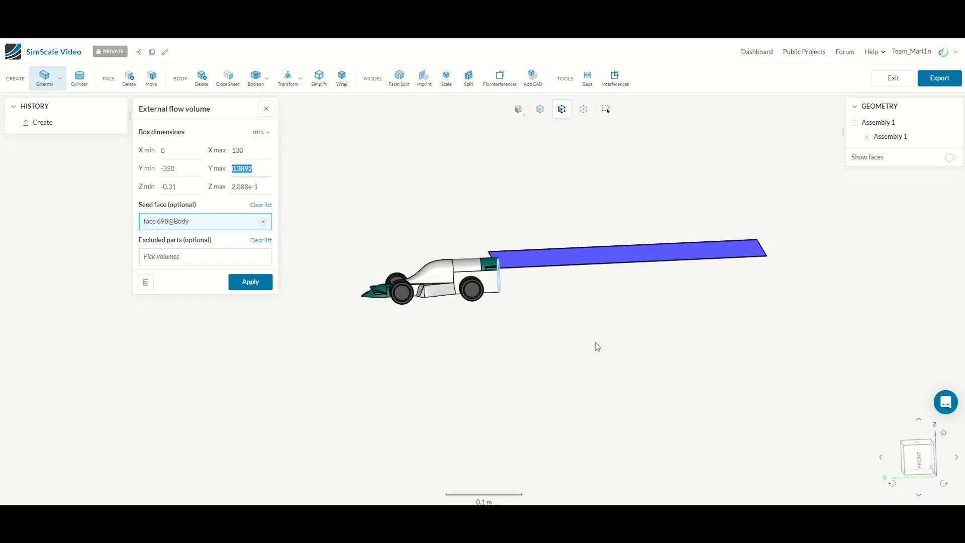
type("10")
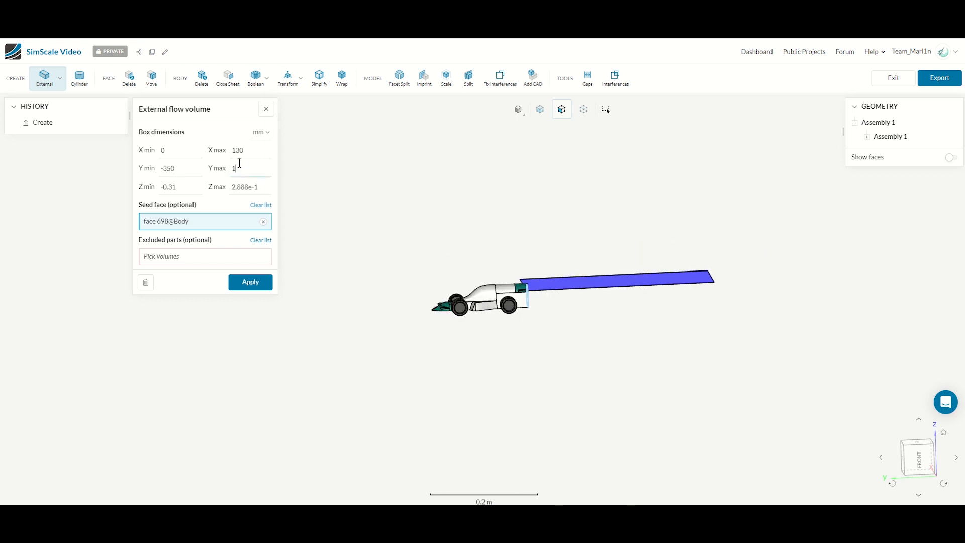
key("BackSpace")
type("50")
left_click_drag(428, 327, 280, 389)
left_click_drag(367, 259, 420, 354)
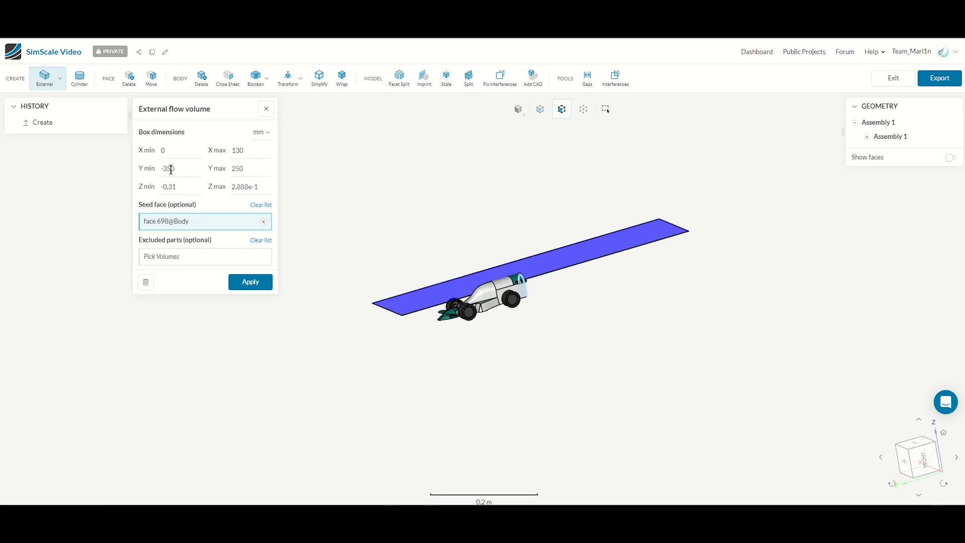
Try Z min values of -30 mm and -35 mm for the flow volume, checking its floor against the bottom of the wheels
left_click_drag(511, 436, 408, 420)
left_click_drag(373, 377, 634, 333)
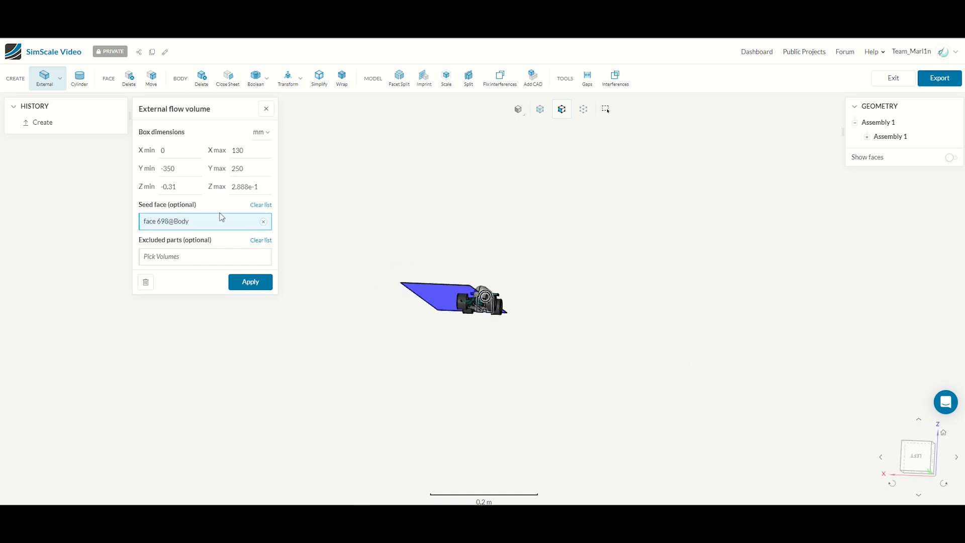
double_click(171, 186)
scroll(466, 316, "up", 8)
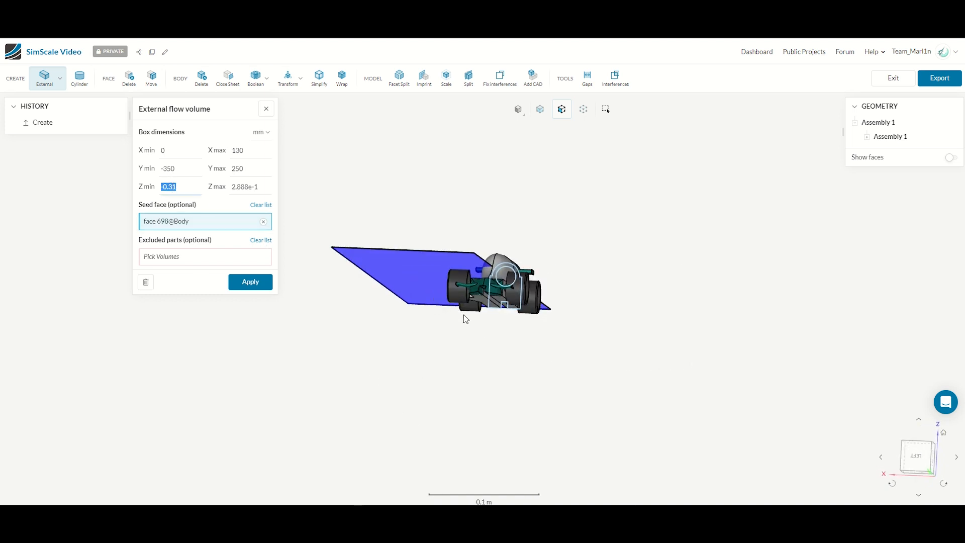
left_click(921, 466)
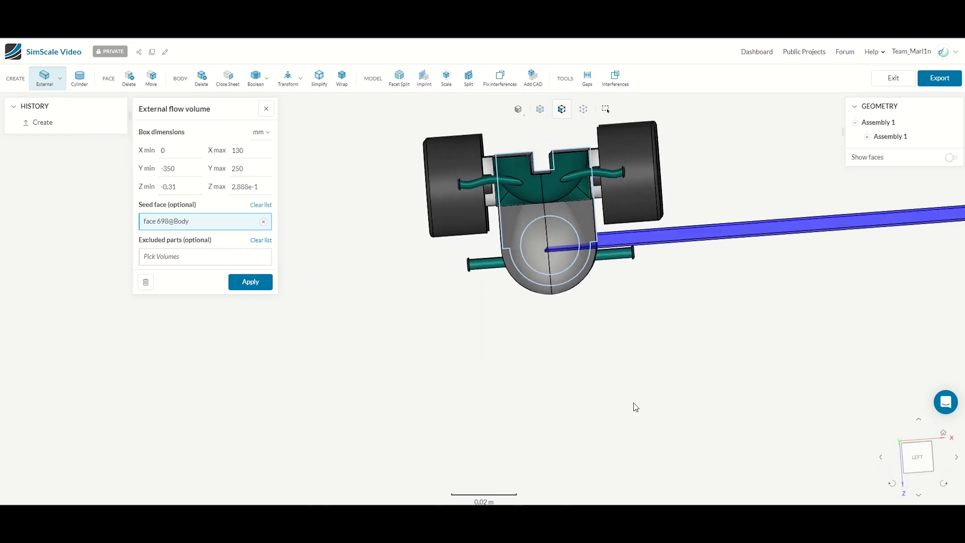
left_click(893, 484)
left_click(891, 485)
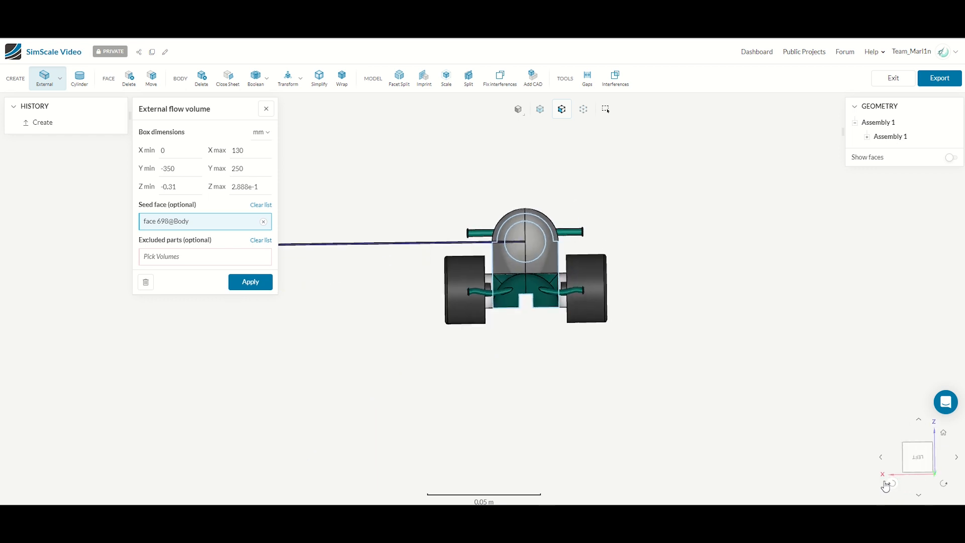
triple_click(174, 186)
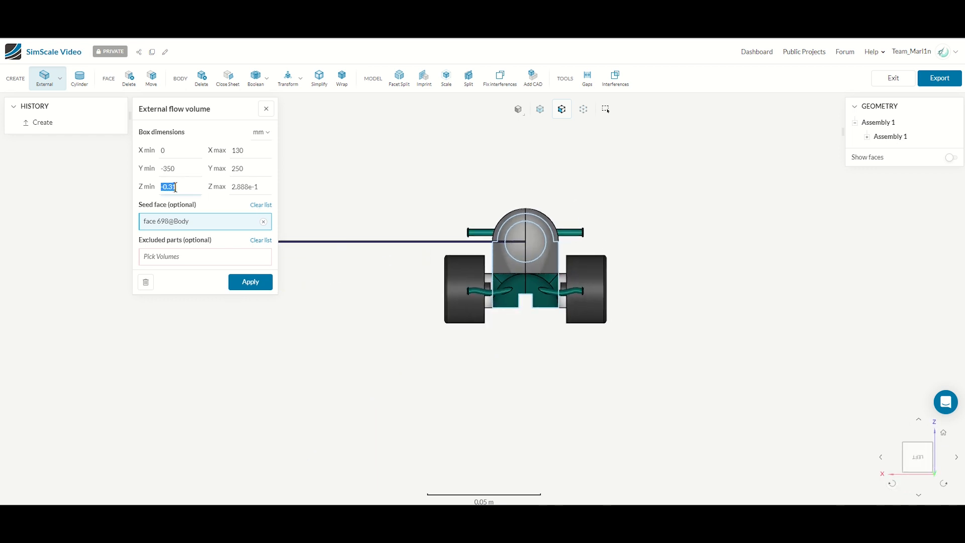
type("3")
type("-30")
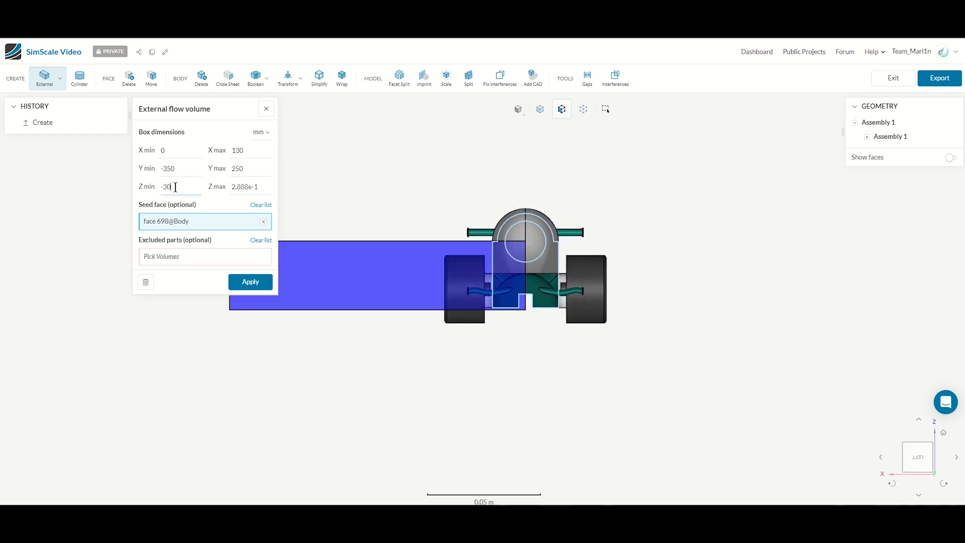
key("BackSpace")
type("0")
key("BackSpace")
type("5")
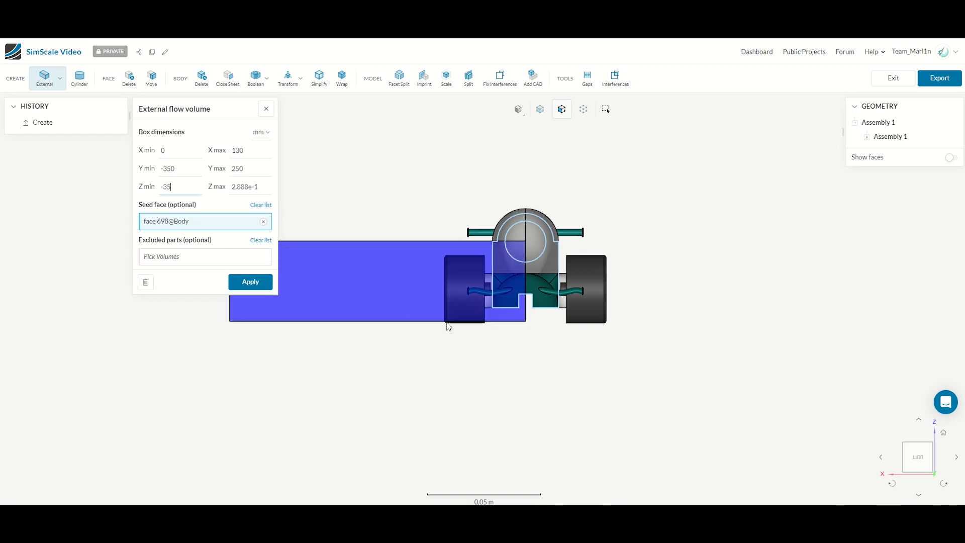
Fine-tune the flow volume's Z min to -35.9 mm so its floor meets the bottom of the wheels
scroll(467, 327, "up", 6)
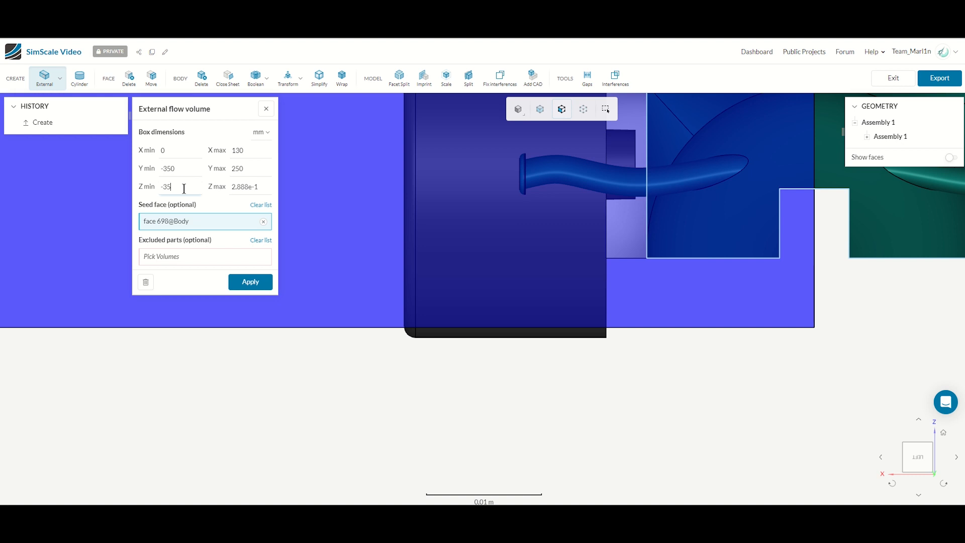
key("BackSpace")
type("6")
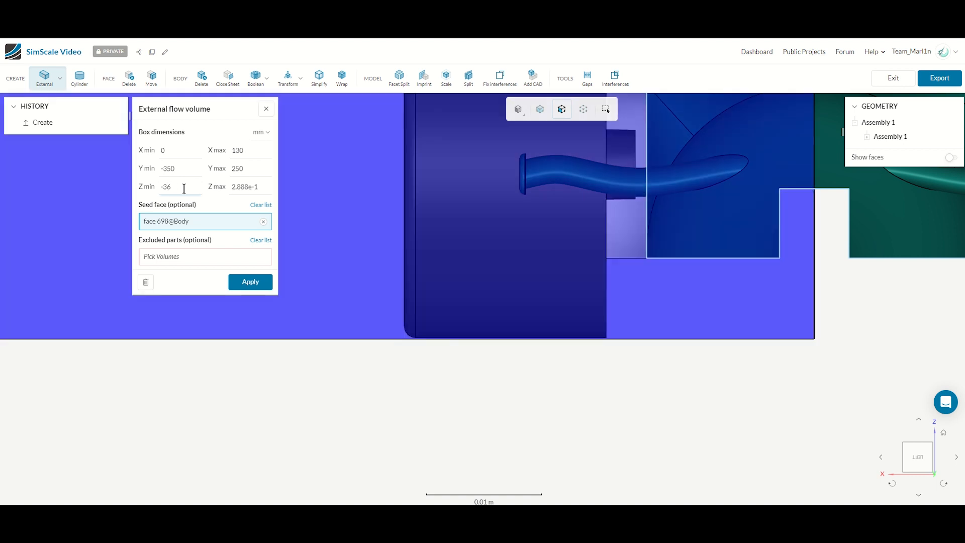
key("BackSpace")
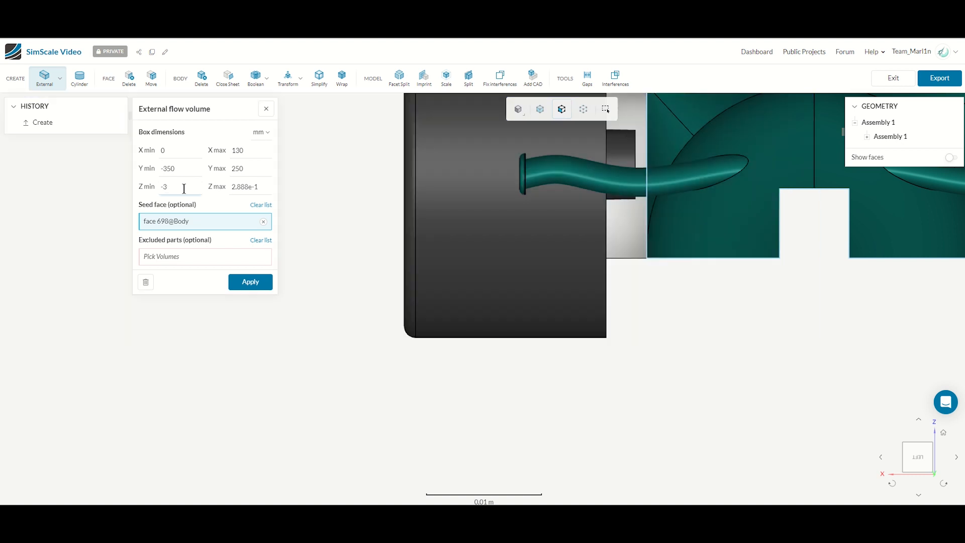
type("5.7")
key("BackSpace")
type("9")
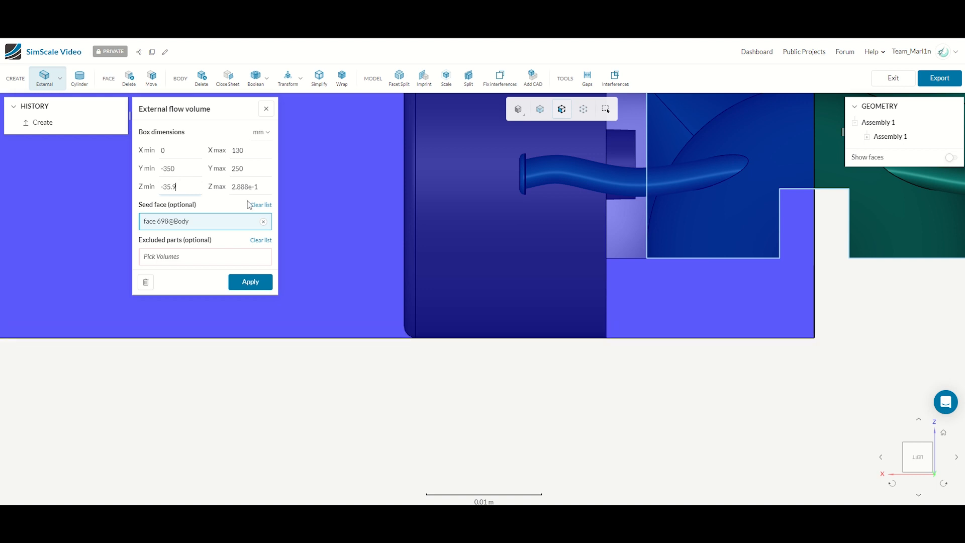
Try Z max values of 30 mm and 60 mm for the flow volume, checking the clearance above the car
scroll(317, 397, "down", 5)
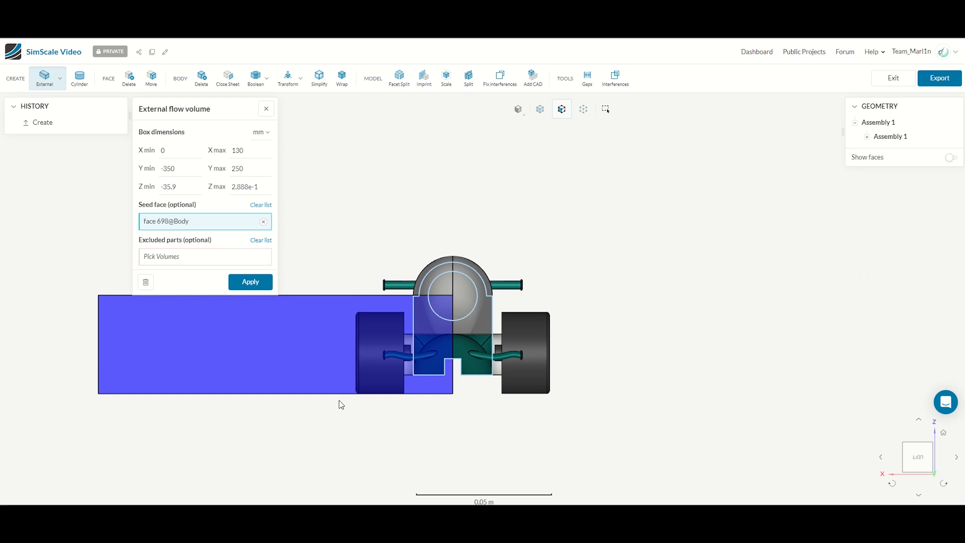
left_click(244, 186)
type("30")
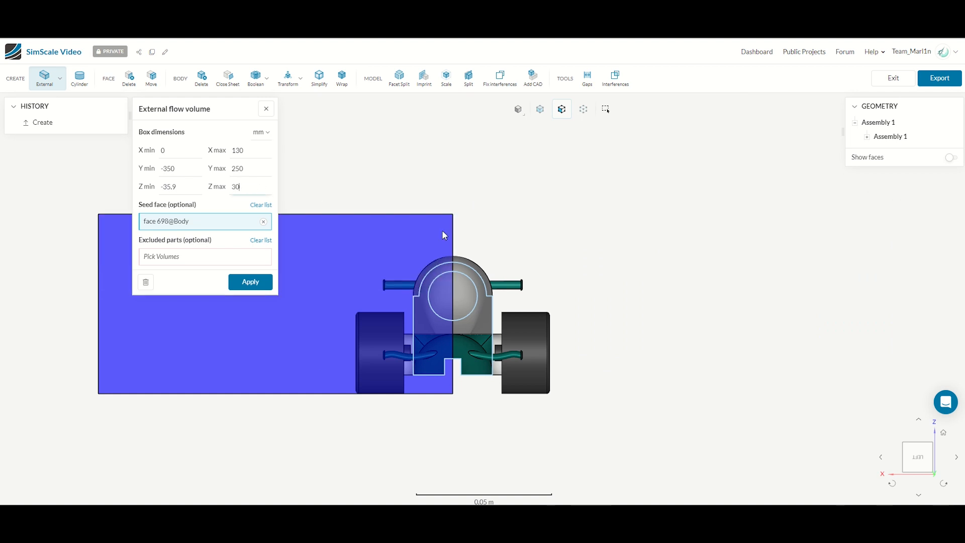
key("BackSpace")
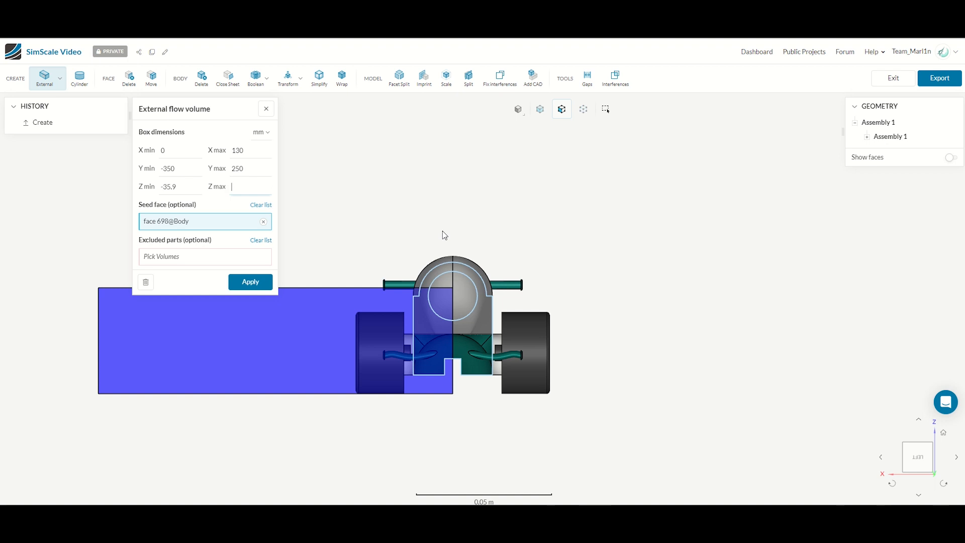
type("60")
scroll(584, 364, "down", 3)
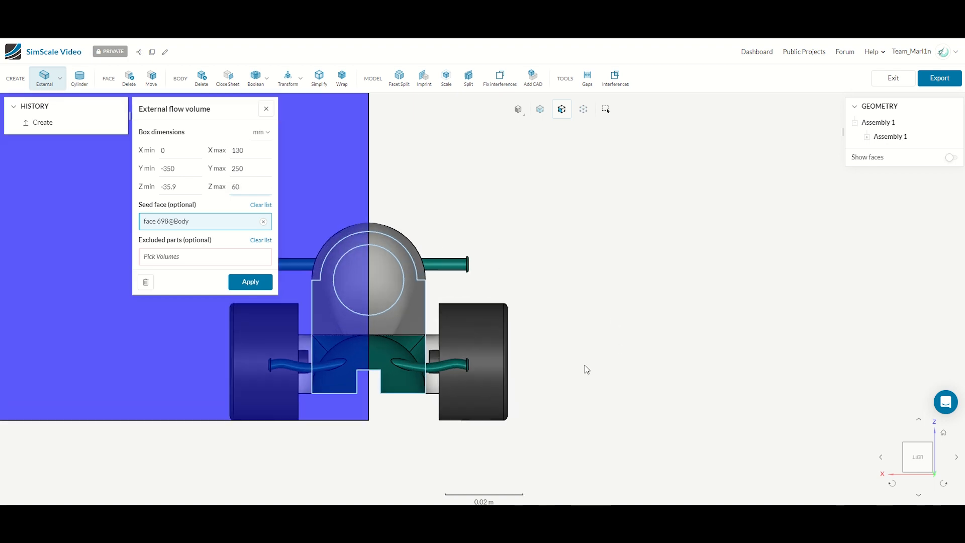
Set the flow volume's Z max to 80 mm and apply the external flow volume
key("BackSpace")
key("BackSpace")
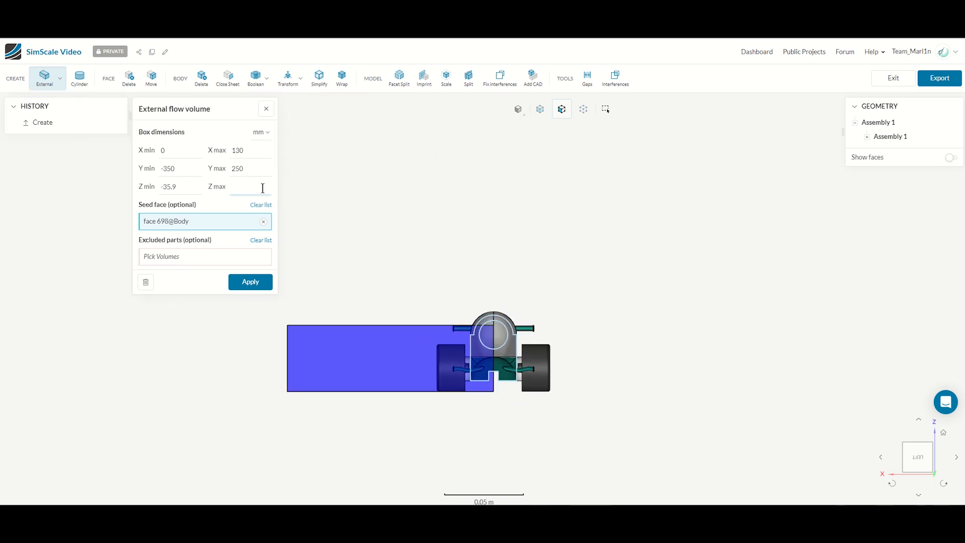
type("80")
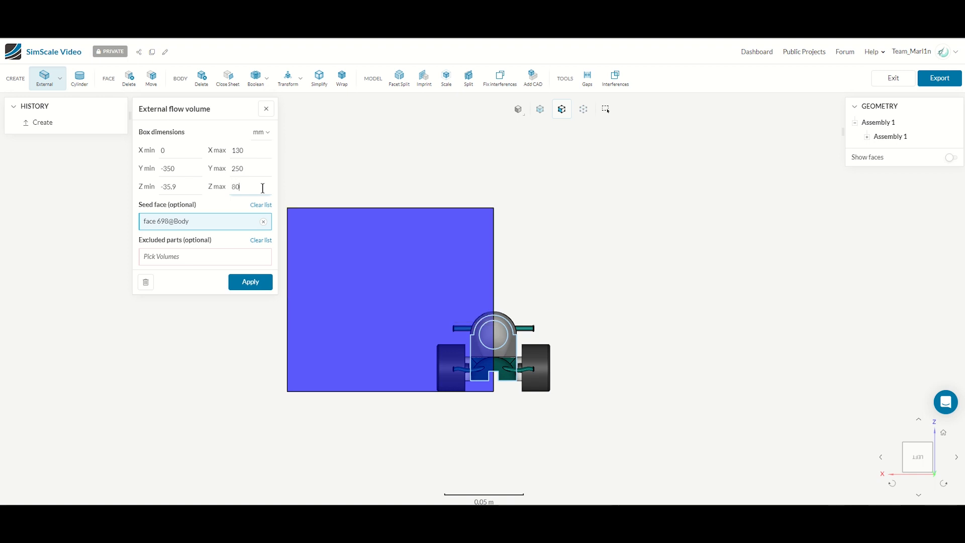
scroll(453, 195, "up", 1)
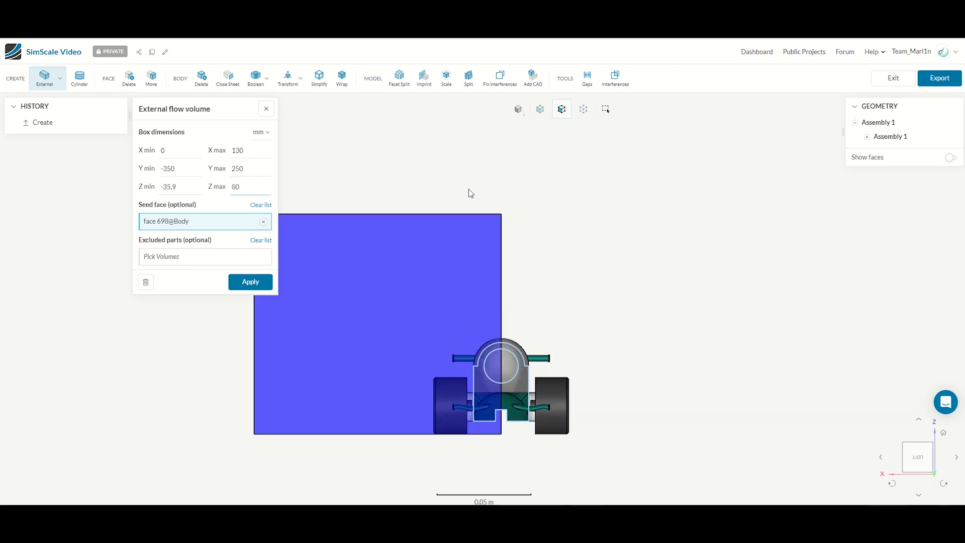
scroll(590, 289, "down", 4)
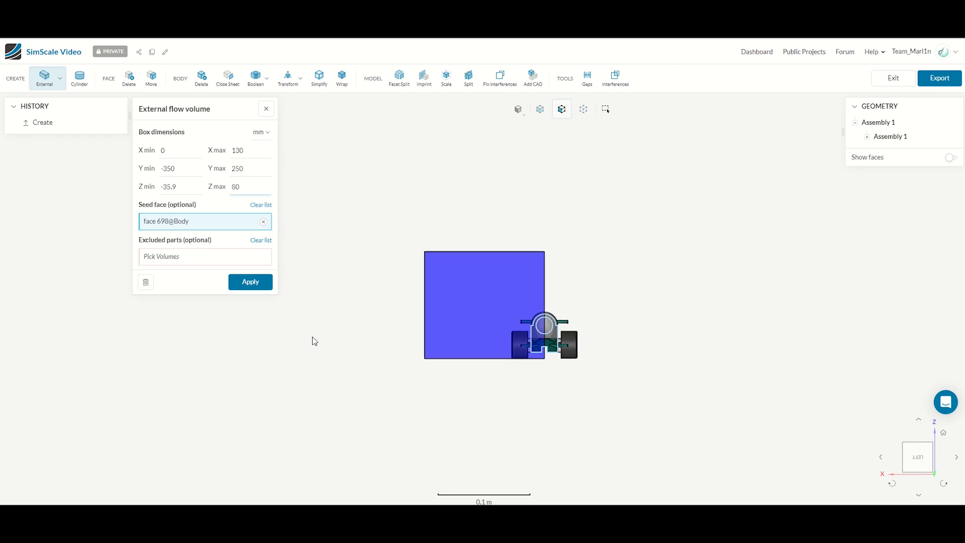
left_click_drag(318, 312, 247, 348)
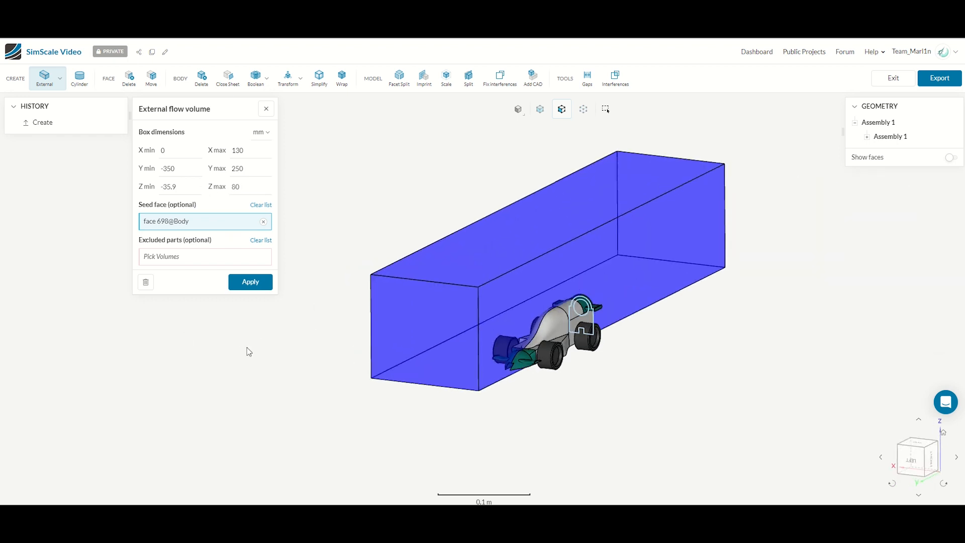
left_click(248, 282)
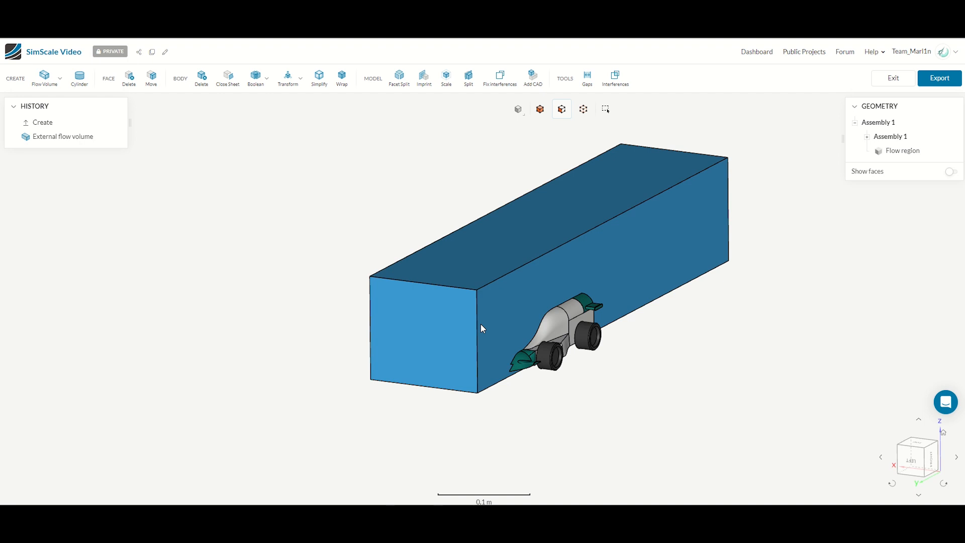
Delete all bodies of the car assembly, keeping only the flow region
left_click(201, 78)
left_click(889, 136)
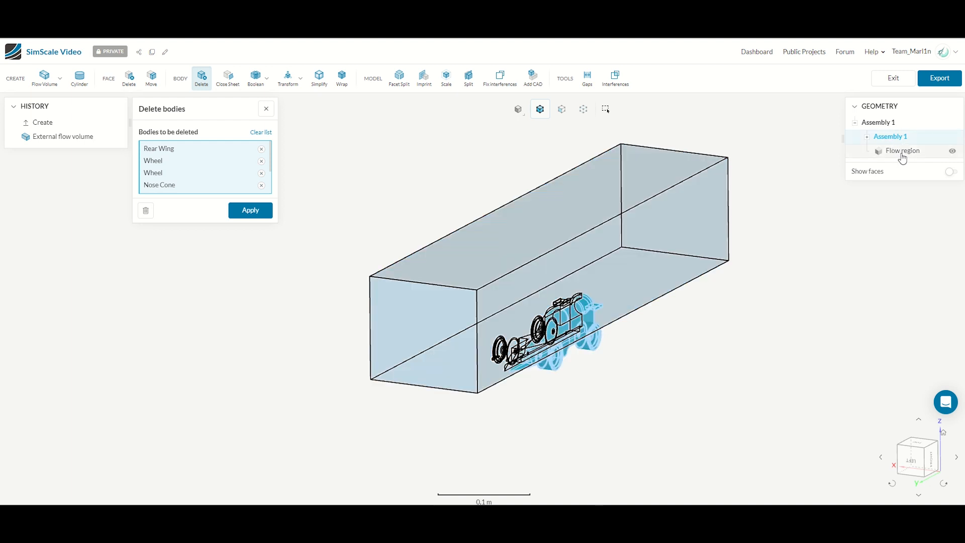
left_click(260, 210)
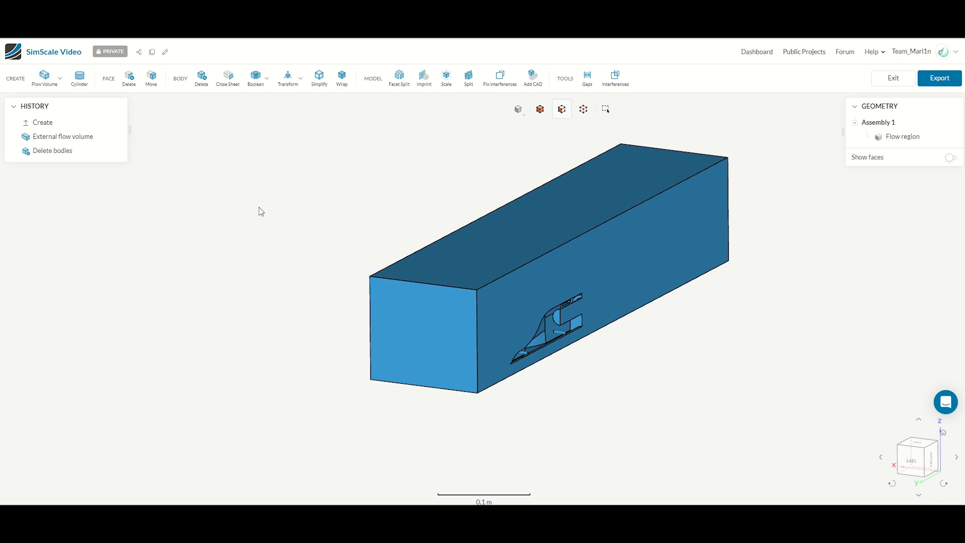
Export the edited flow region geometry from CAD mode back to the project
scroll(539, 335, "up", 4)
left_click_drag(615, 409, 575, 405)
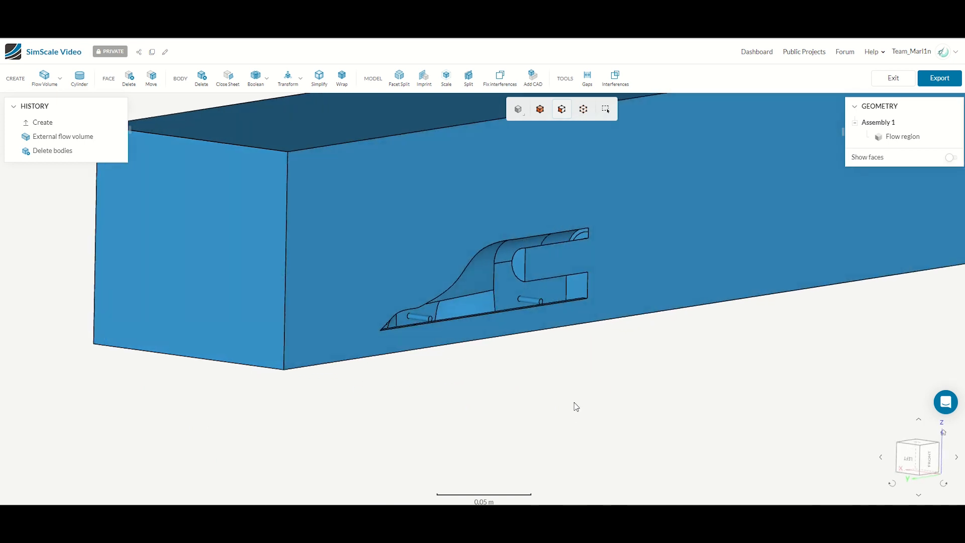
left_click_drag(463, 314, 267, 334)
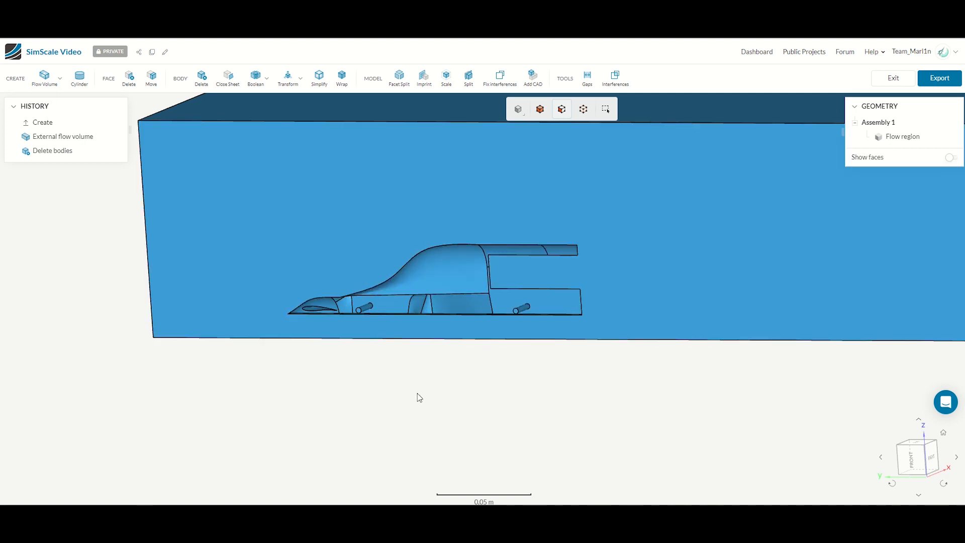
mouse_move(418, 396)
left_mouse_down()
mouse_move(687, 377)
mouse_move(439, 385)
mouse_move(408, 412)
left_mouse_up()
left_click_drag(487, 401, 588, 397)
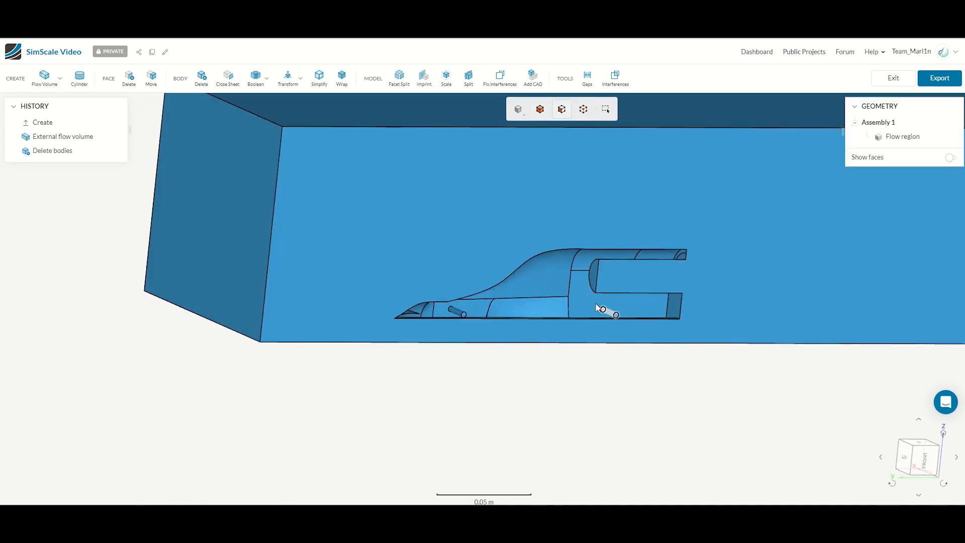
left_click_drag(469, 327, 391, 389)
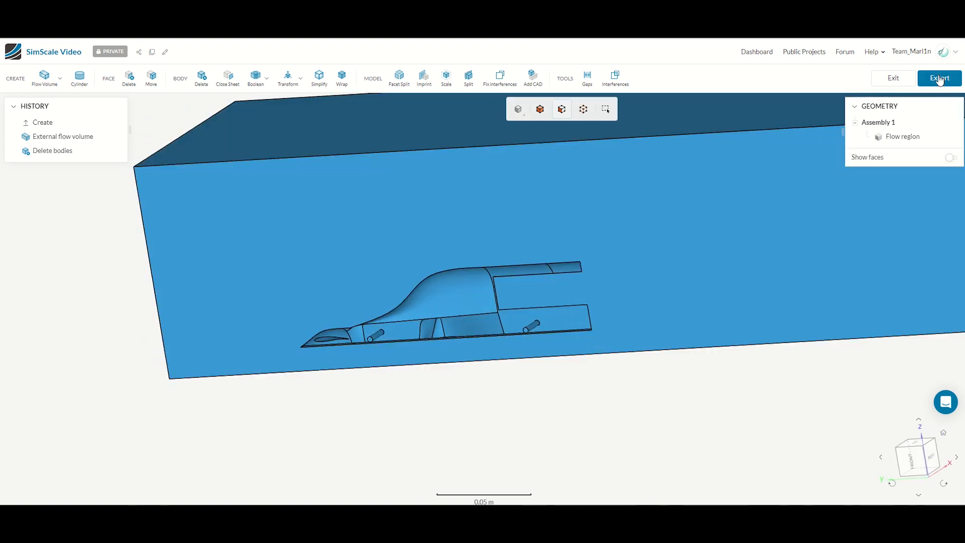
left_click(938, 77)
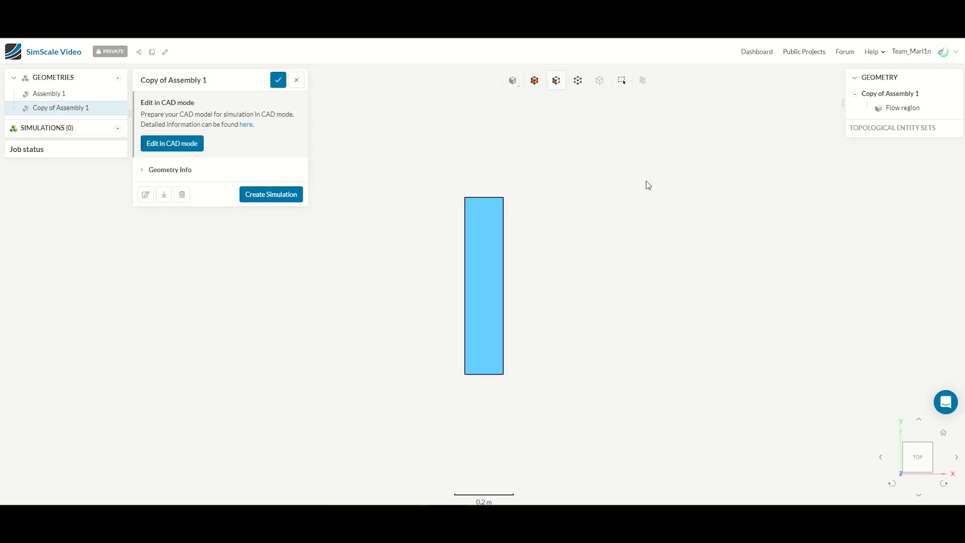
left_click_drag(354, 231, 352, 282)
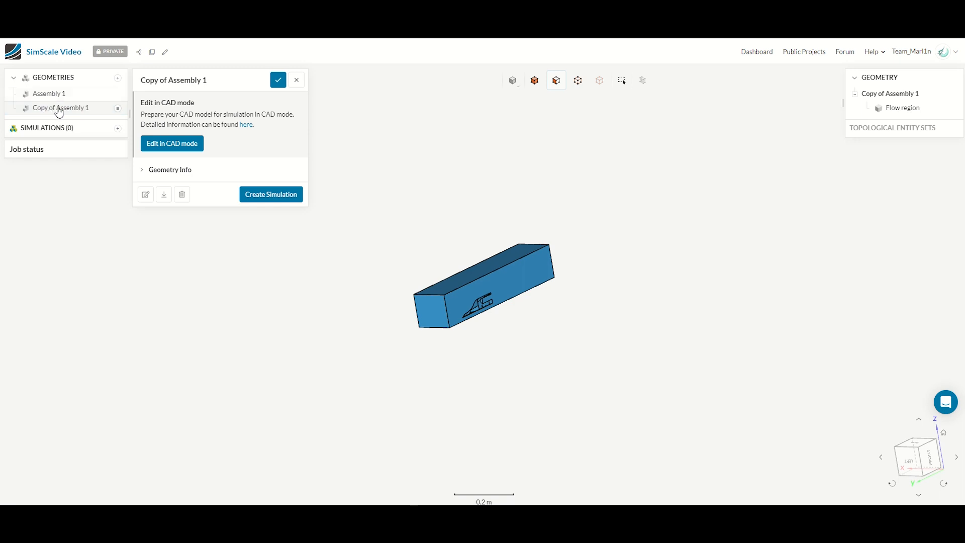
Delete the original Assembly 1 geometry from the project
left_click(51, 95)
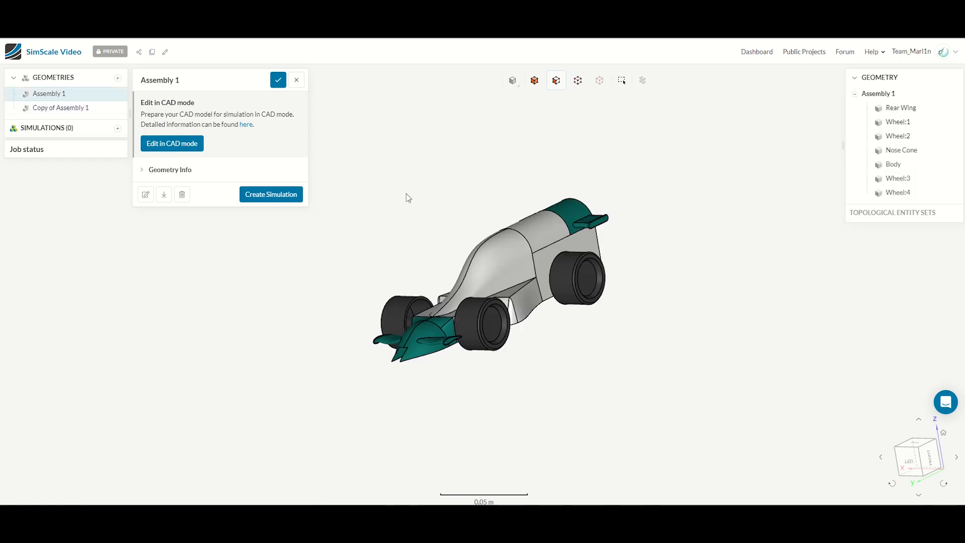
left_click(181, 195)
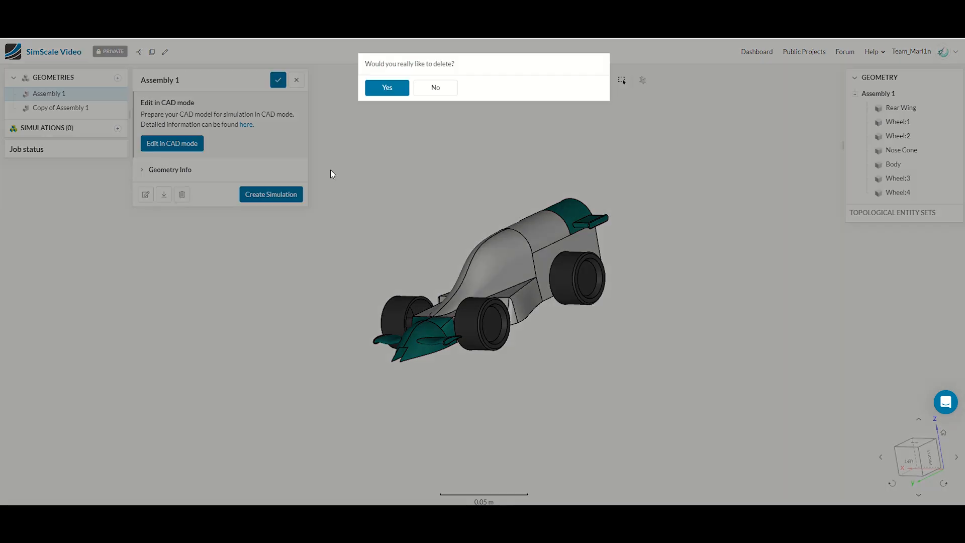
left_click(386, 89)
Rename the Copy of Assembly 1 geometry as Flow Volume
left_click(49, 96)
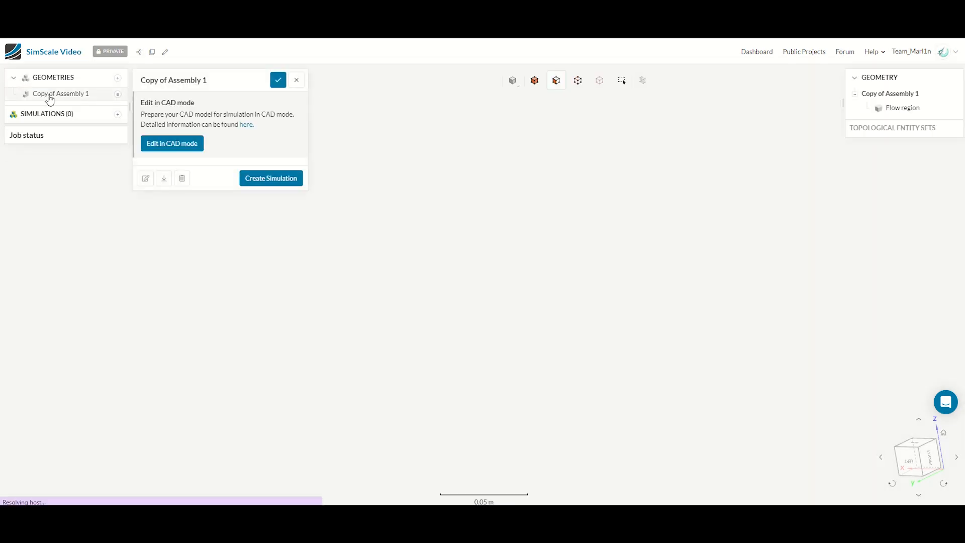
left_click_drag(285, 371, 257, 347)
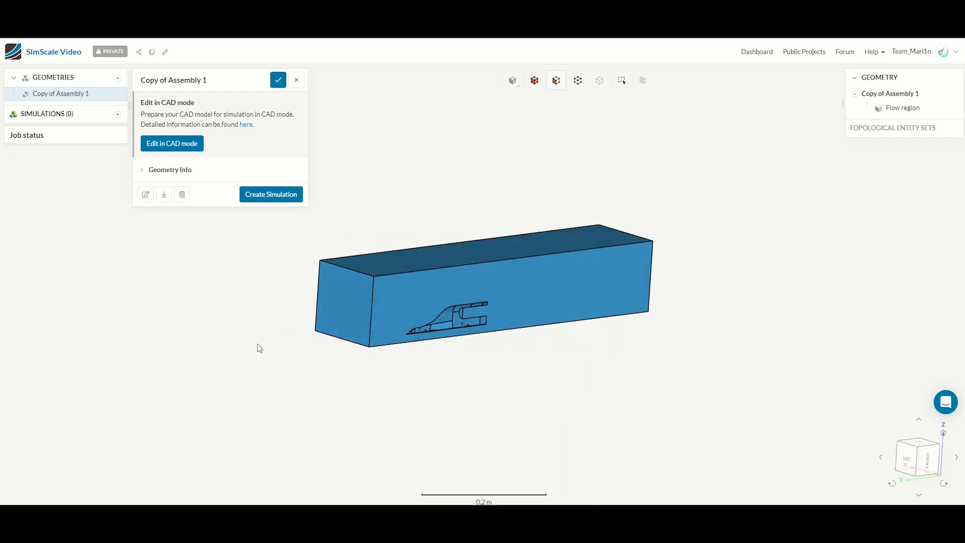
right_click(64, 97)
left_click(60, 95)
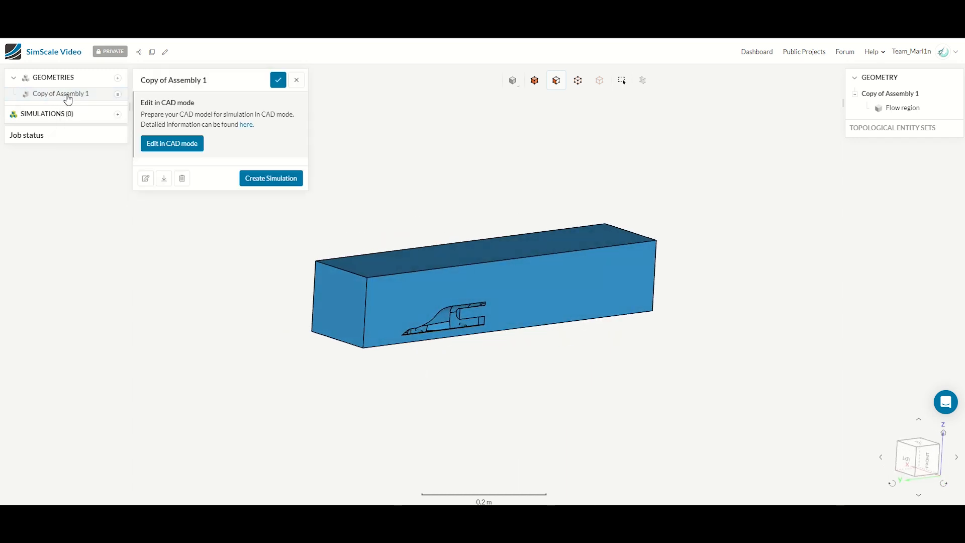
left_click(224, 78)
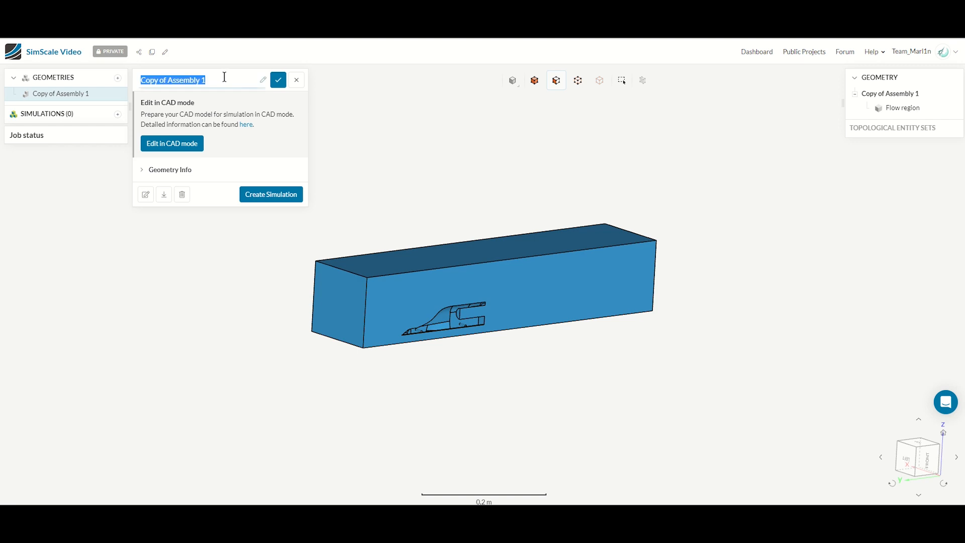
type("Flow Volume")
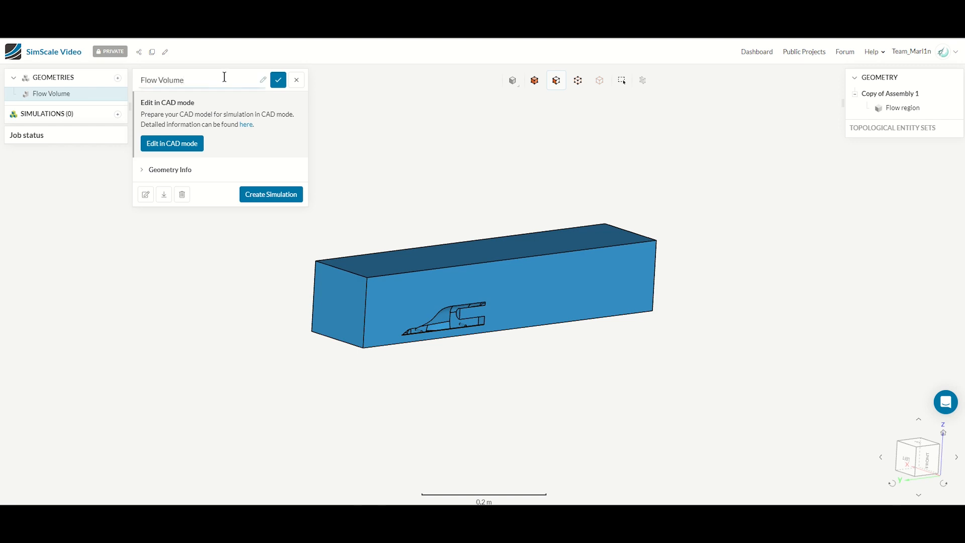
key("Return")
Create an Incompressible simulation from the Flow Volume geometry and assign Air as the flow region's material
left_click(267, 195)
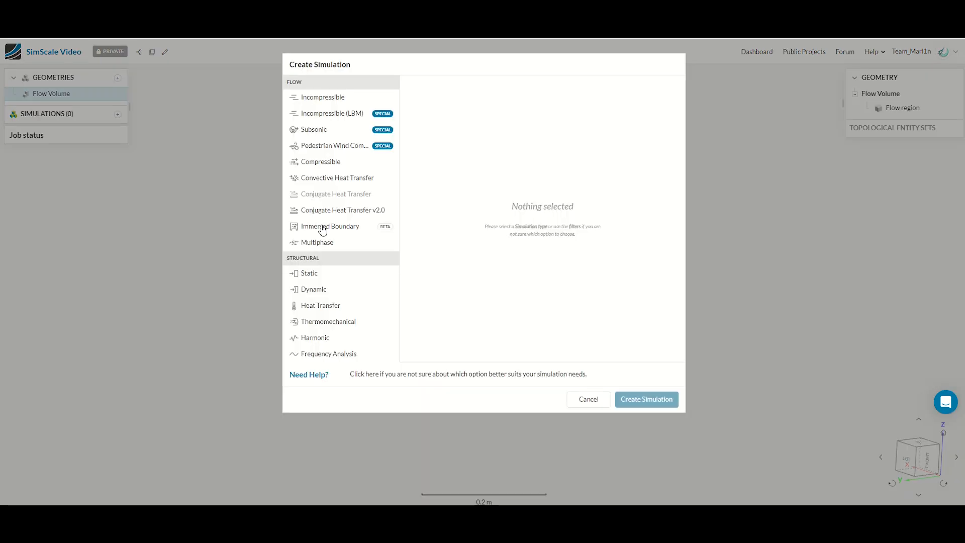
left_click(335, 98)
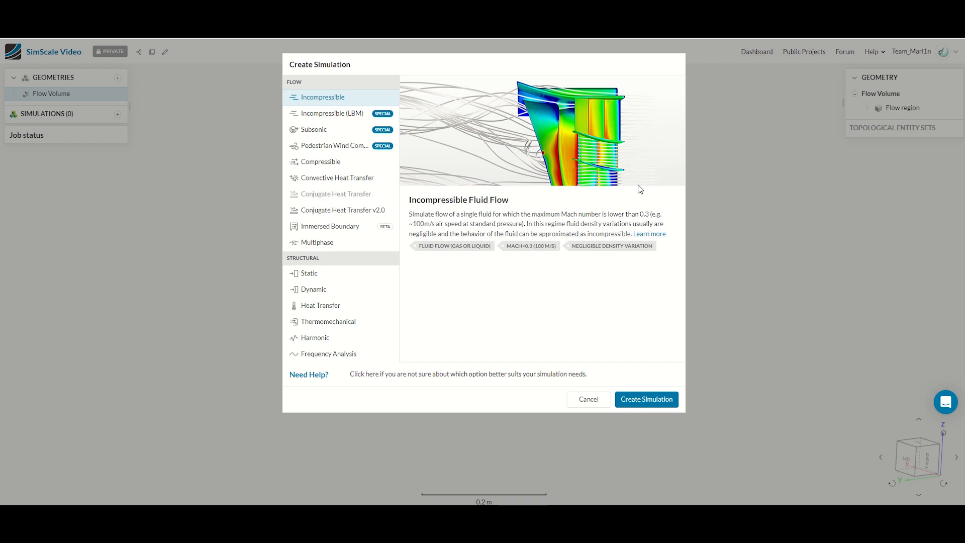
left_click(640, 400)
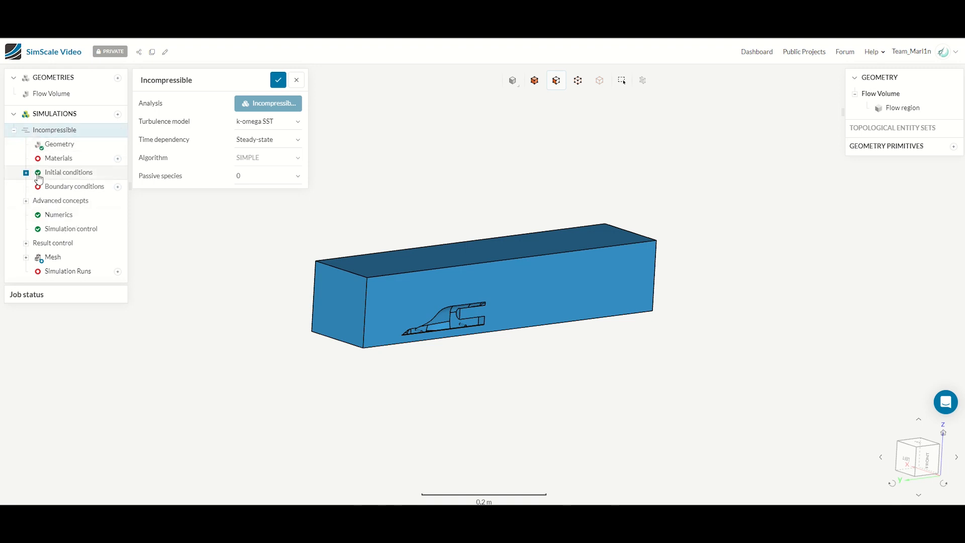
left_click(117, 159)
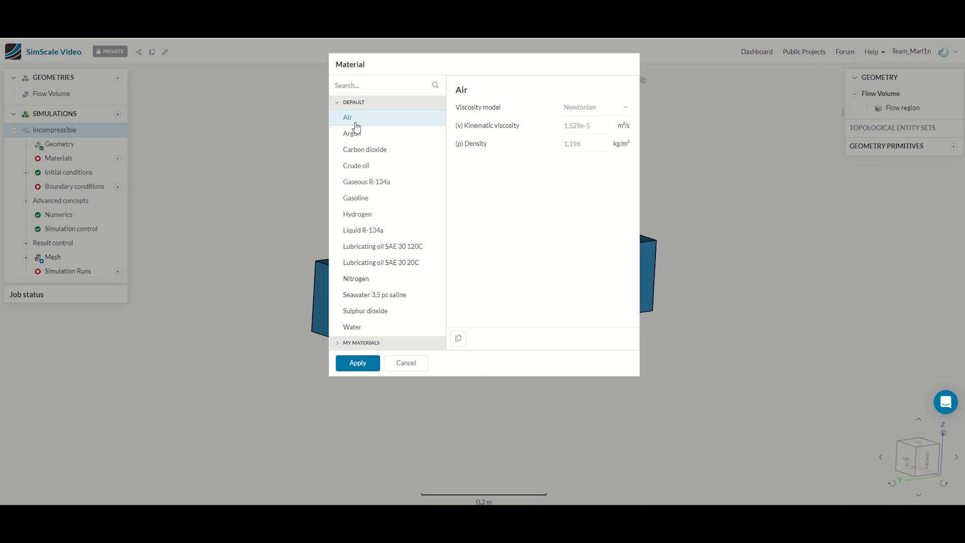
left_click(351, 361)
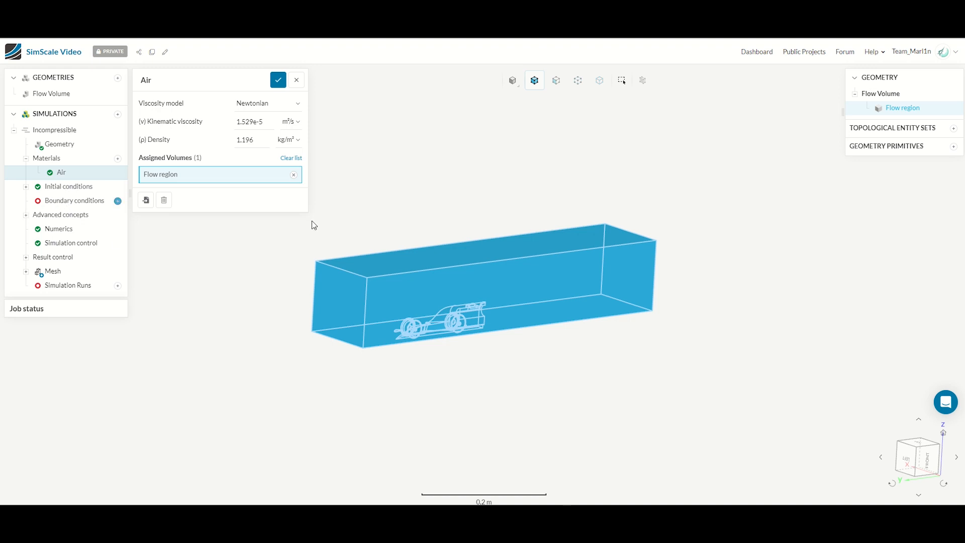
Add a velocity inlet with Uy -20 m/s on the end face ahead of the car's nose, then hide that face
left_click(119, 201)
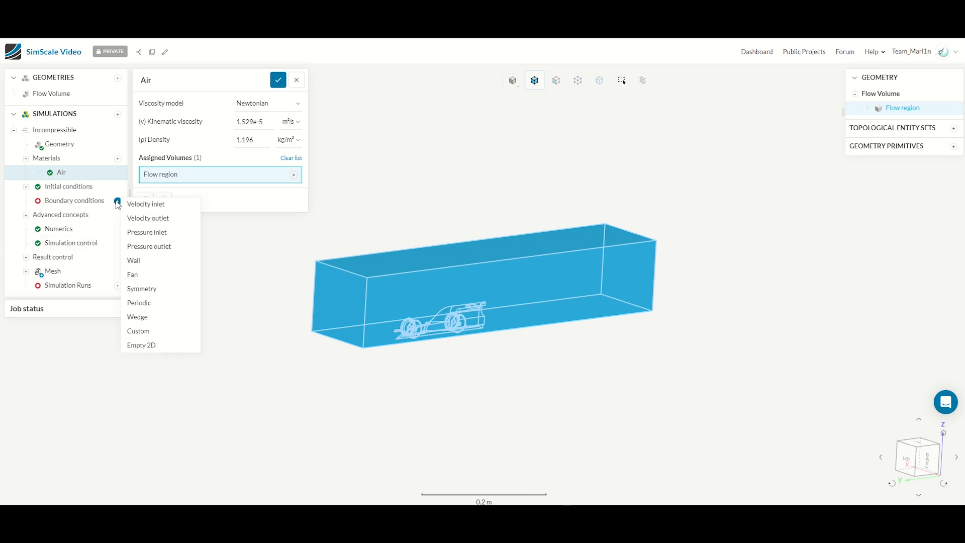
left_click(149, 204)
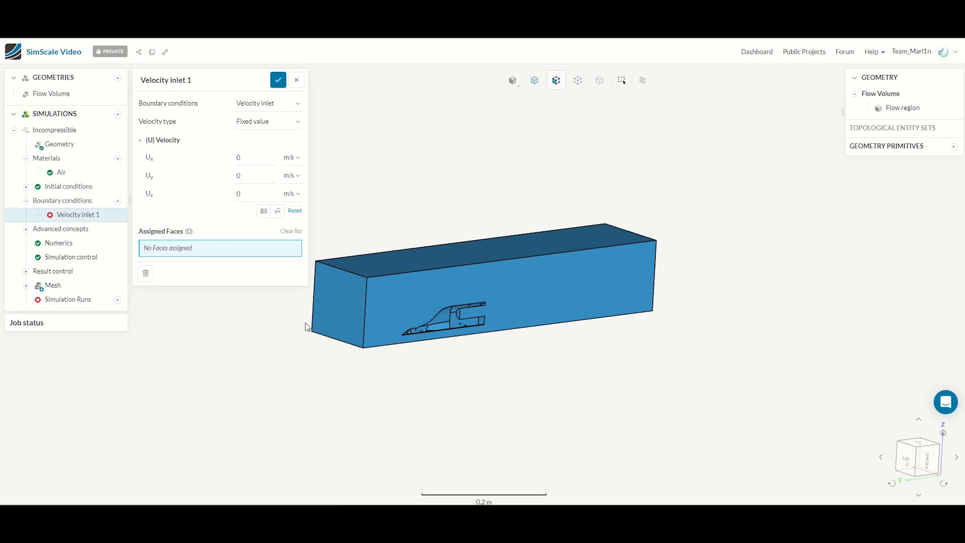
left_click(342, 301)
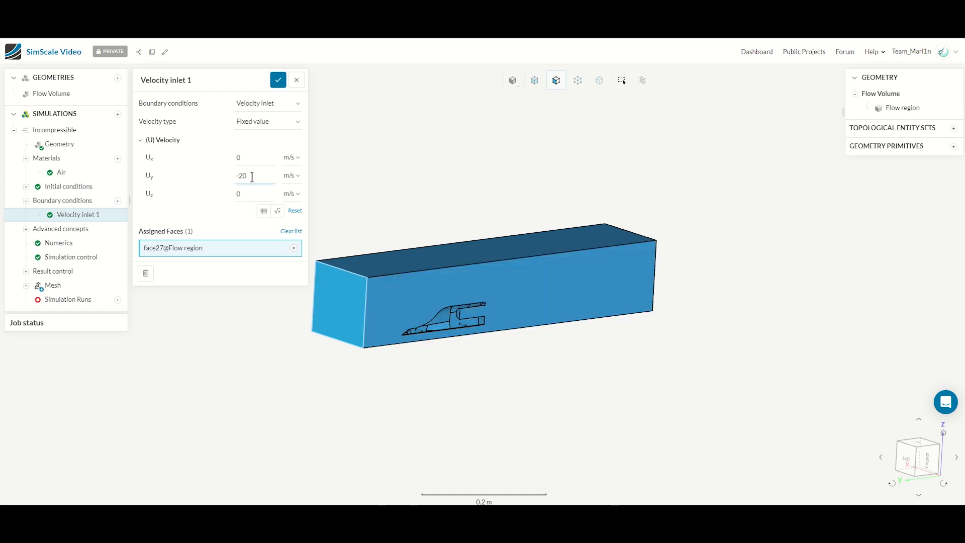
left_click(277, 79)
right_click(331, 307)
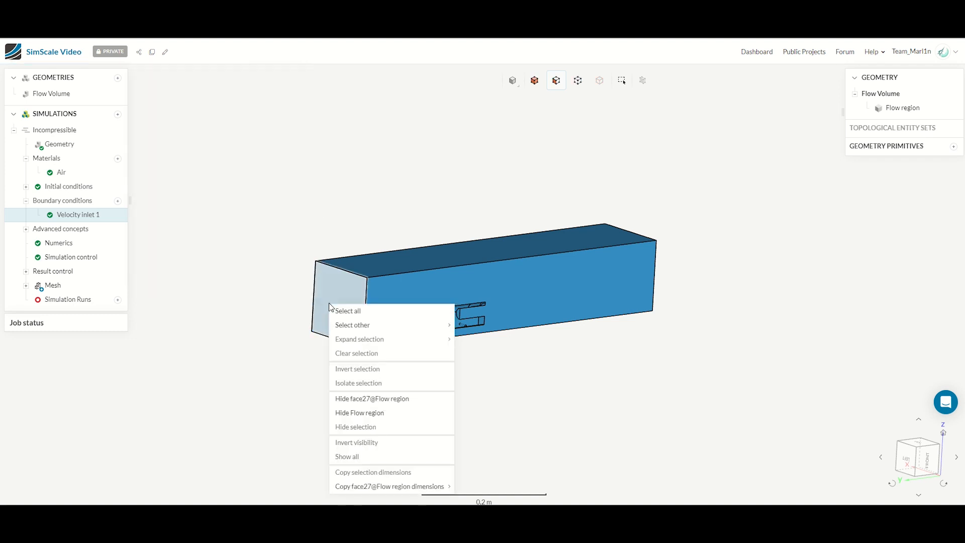
left_click(350, 398)
Add a fixed-value pressure outlet at 0 Pa gauge on the end face behind the car, then hide that face
left_click_drag(281, 355, 693, 362)
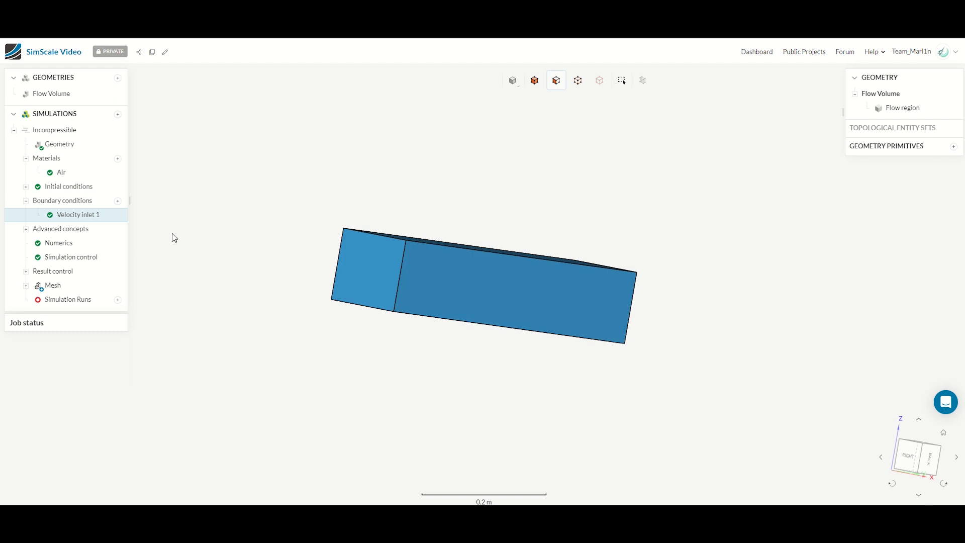
left_click(117, 201)
left_click(144, 246)
left_click(374, 267)
left_click_drag(375, 267, 218, 364)
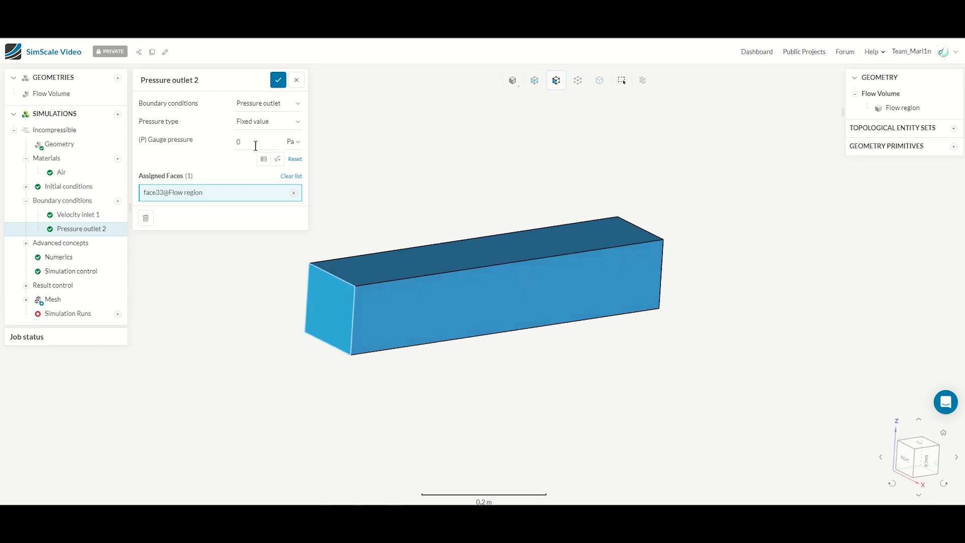
left_click(276, 81)
right_click(329, 306)
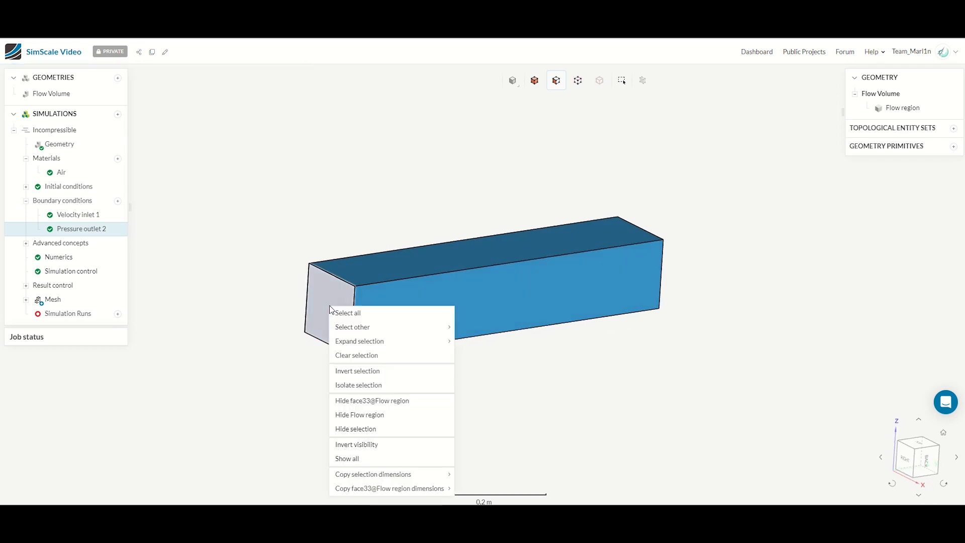
left_click(349, 402)
Add a symmetry boundary condition on the side face containing the half-car cutout, then hide that face
left_click_drag(316, 362, 584, 320)
left_click(499, 299)
left_click(117, 201)
left_click(139, 290)
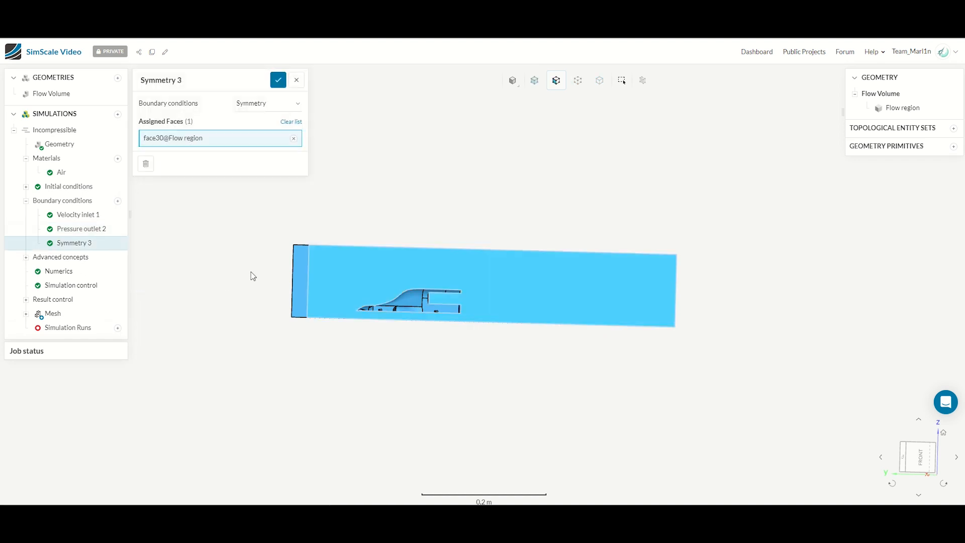
left_click_drag(220, 288, 437, 297)
left_click(278, 79)
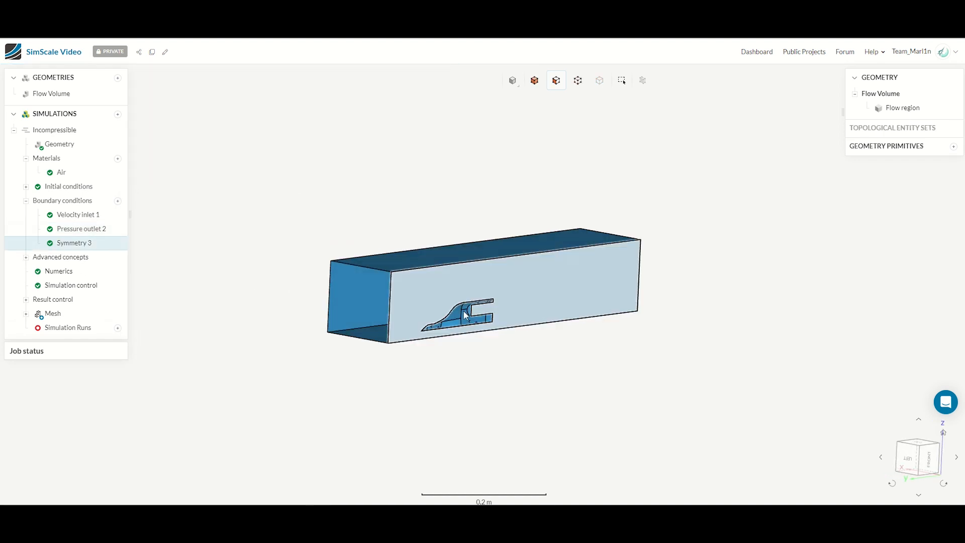
right_click(539, 295)
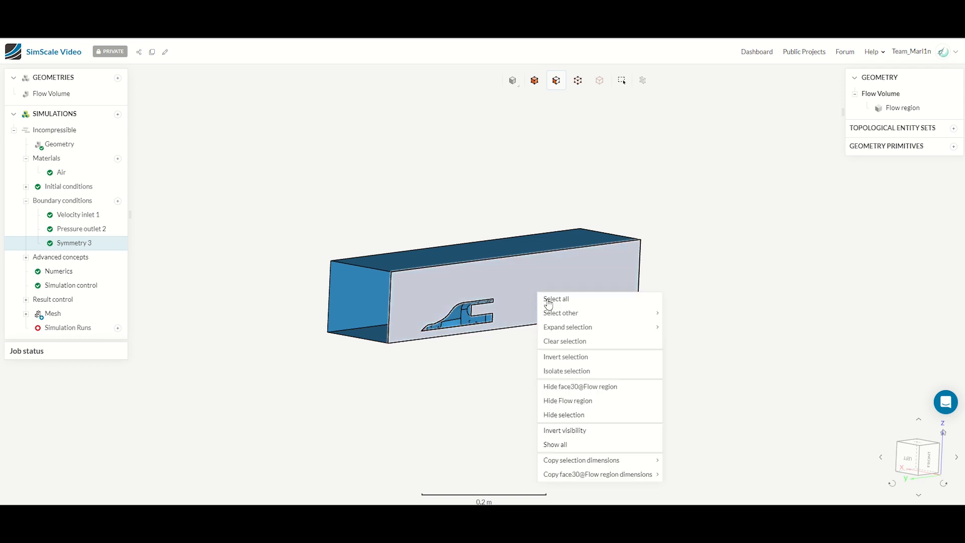
left_click(561, 388)
Add a wall boundary condition on the floor face of the flow region
left_click_drag(360, 378, 529, 332)
left_click(487, 317)
left_click(117, 201)
left_click(156, 261)
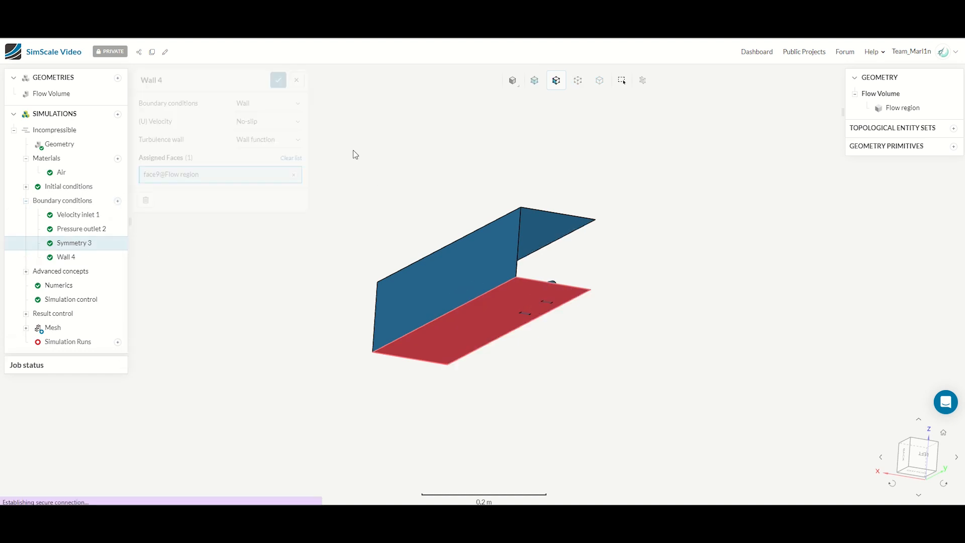
Make the floor a moving wall with Uy -20 m/s and save the boundary condition
left_click(264, 104)
left_click(212, 106)
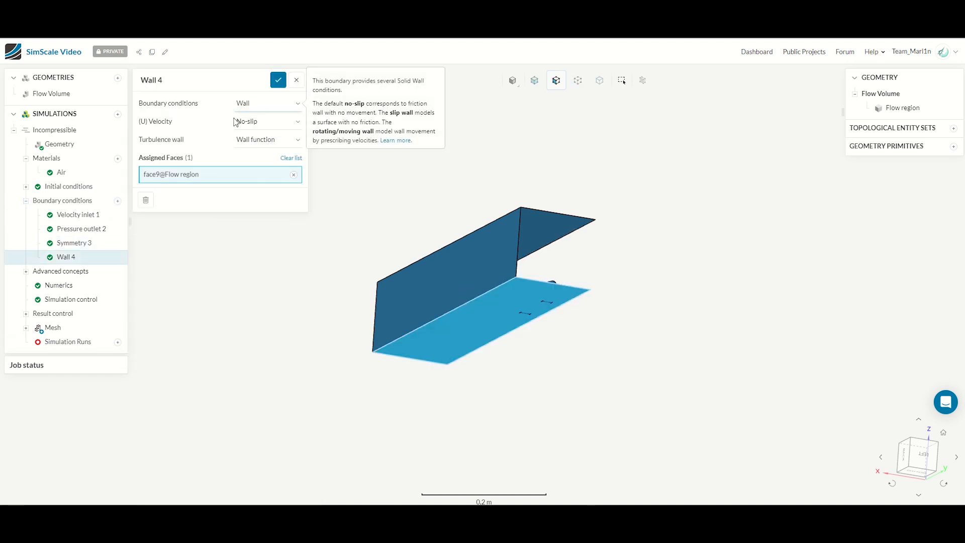
left_click(263, 125)
left_click(265, 134)
double_click(254, 177)
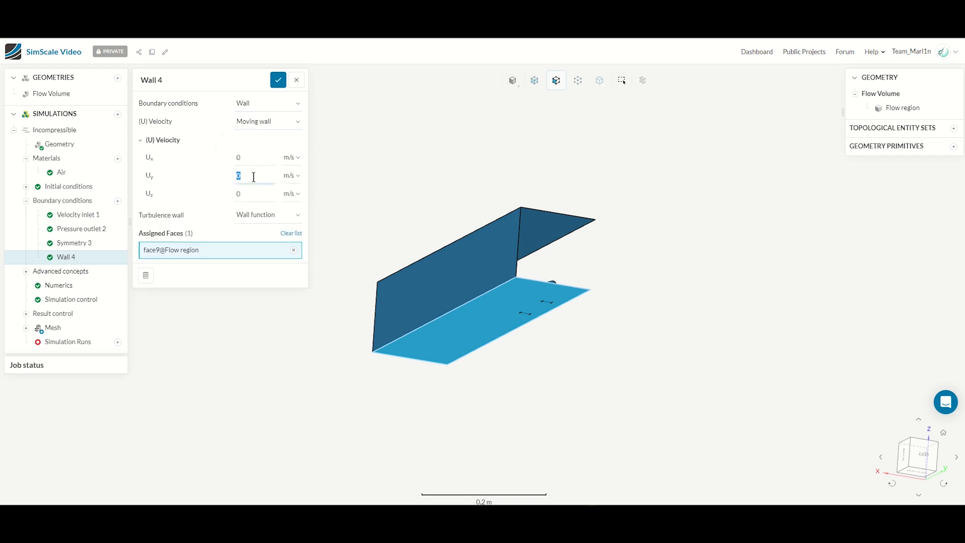
left_click(256, 145)
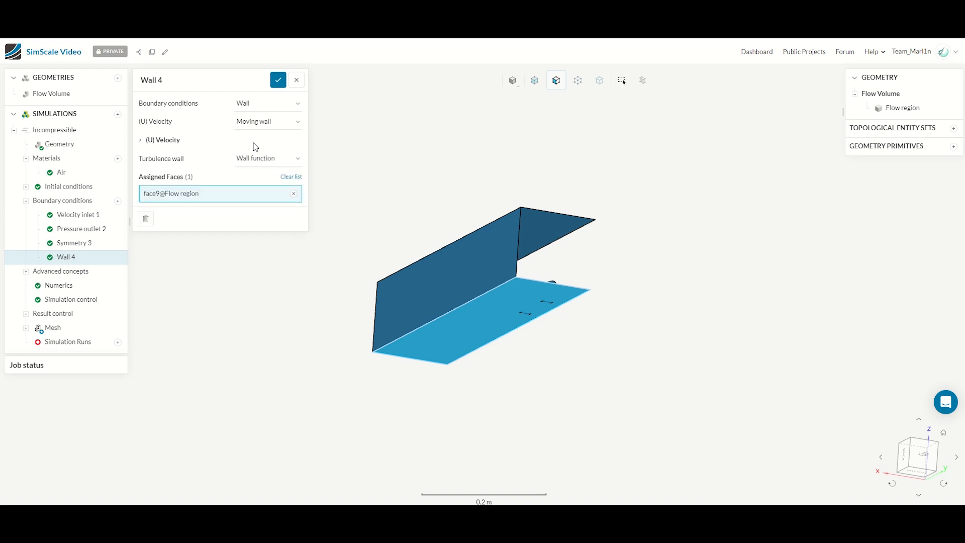
left_click(226, 145)
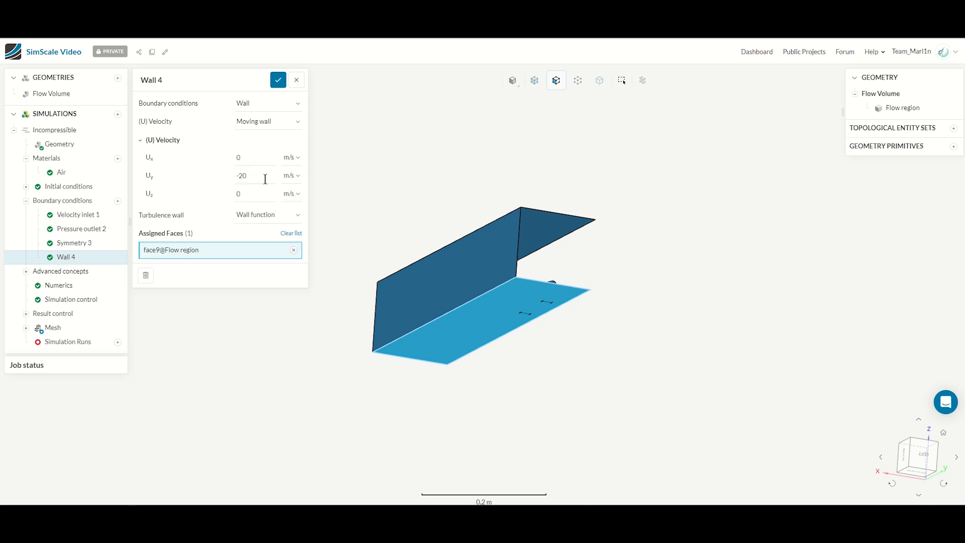
left_click_drag(397, 371, 331, 427)
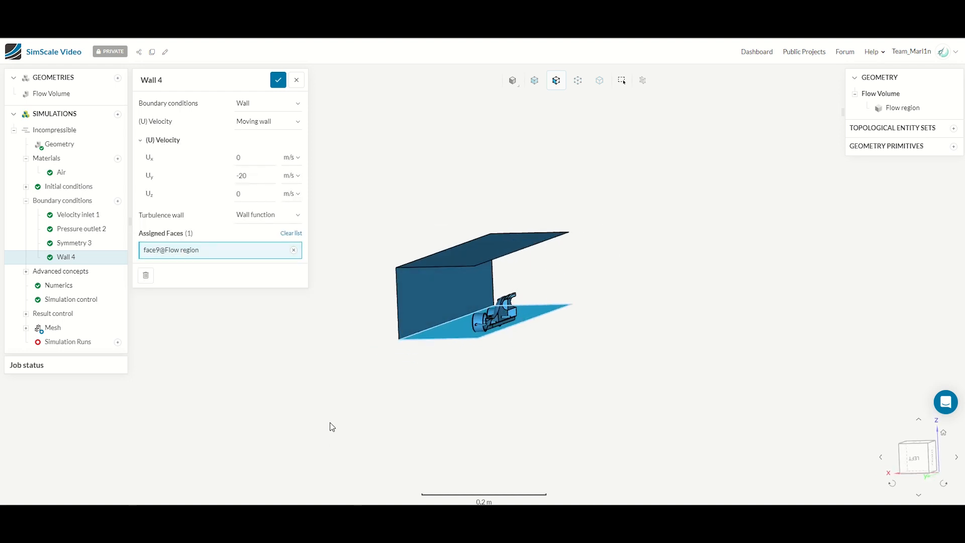
left_click(278, 80)
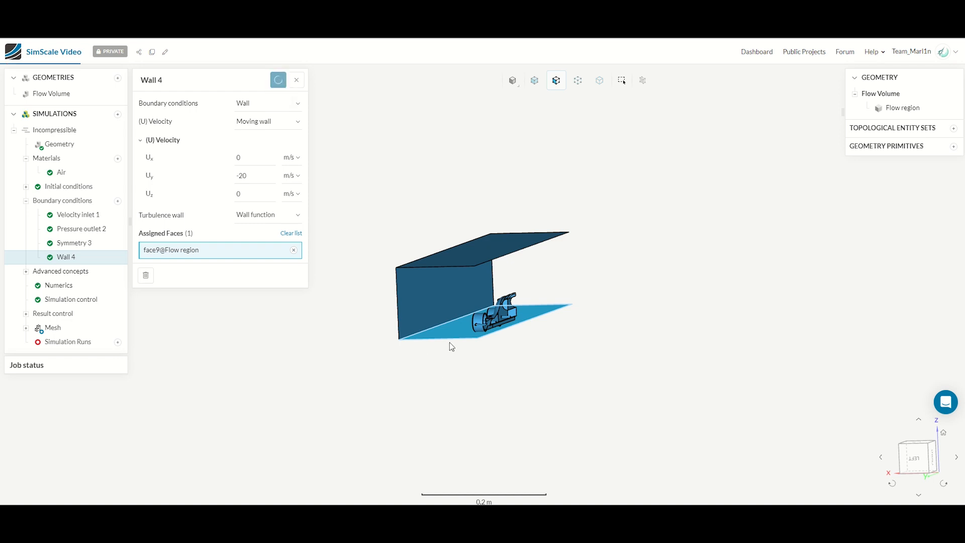
Hide the floor face of the flow region
left_click_drag(450, 348, 470, 330)
right_click(469, 330)
mouse_move(496, 302)
left_click(487, 231)
Add a slip wall boundary condition on the outer side face and the ceiling face of the flow region
left_click_drag(372, 327, 422, 307)
left_click(422, 308)
left_click(456, 255, "ctrl")
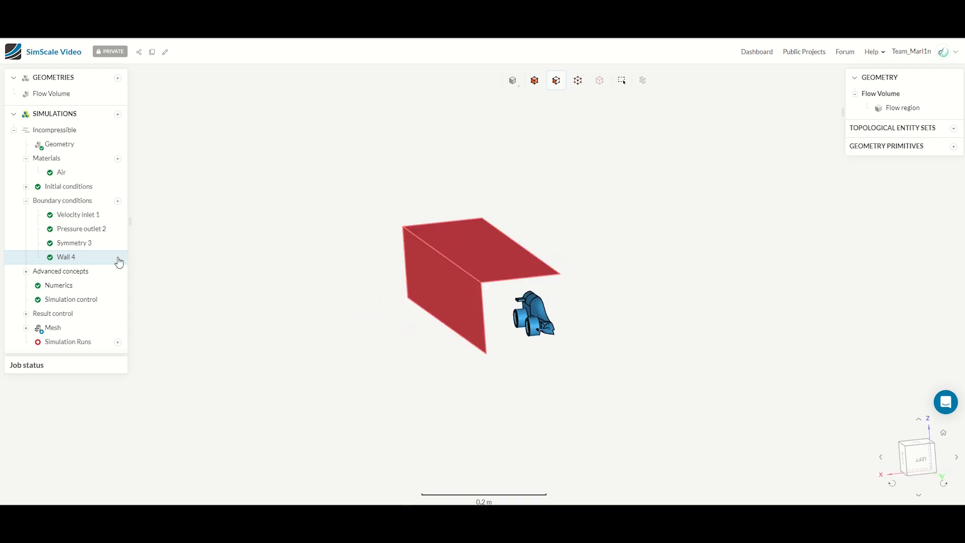
left_click(117, 201)
left_click(134, 259)
left_click(251, 122)
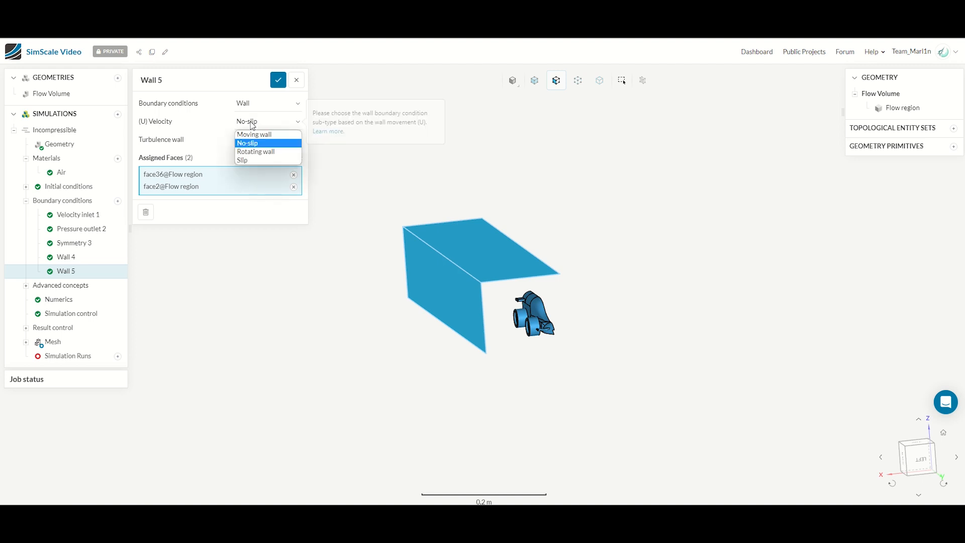
left_click(242, 161)
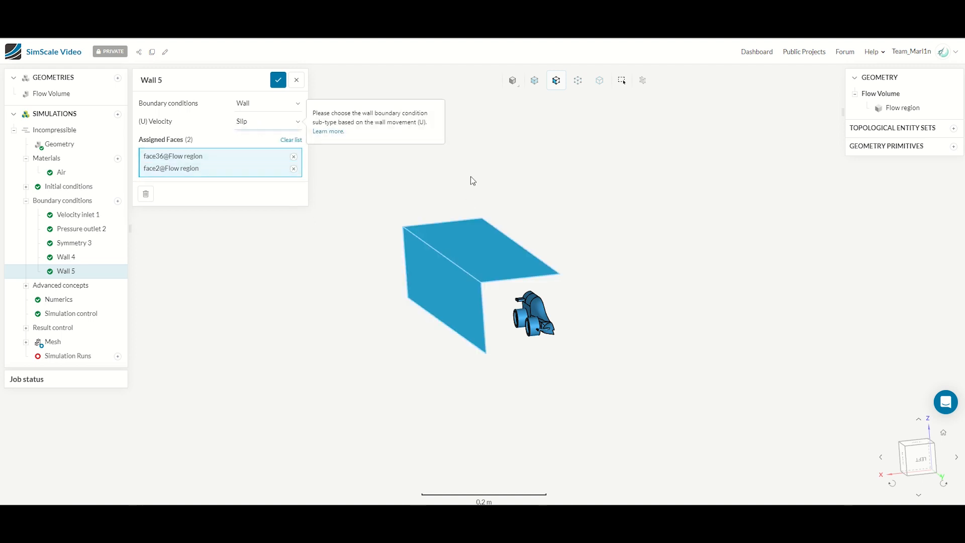
left_click(278, 80)
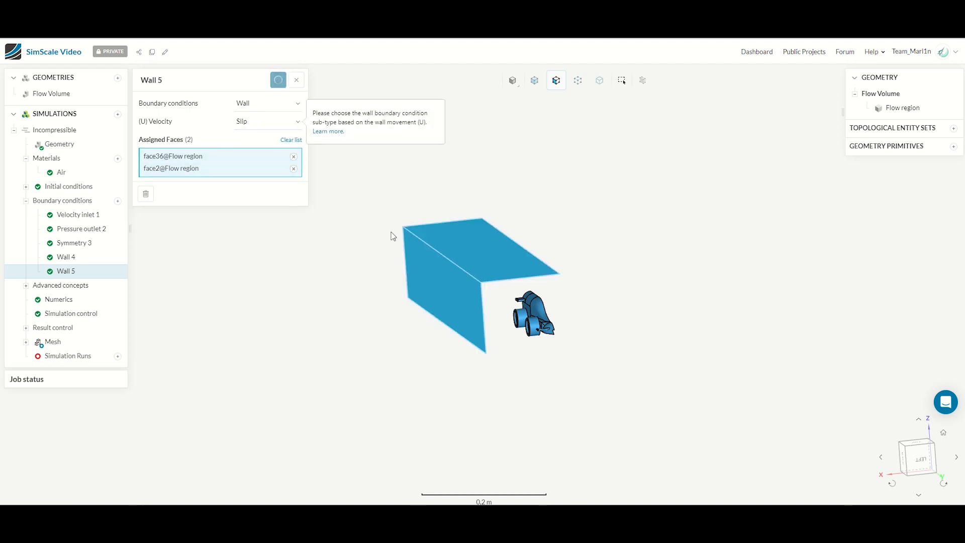
Hide the ceiling and outer side faces to isolate the car's surfaces
left_click(436, 291)
right_click(475, 248)
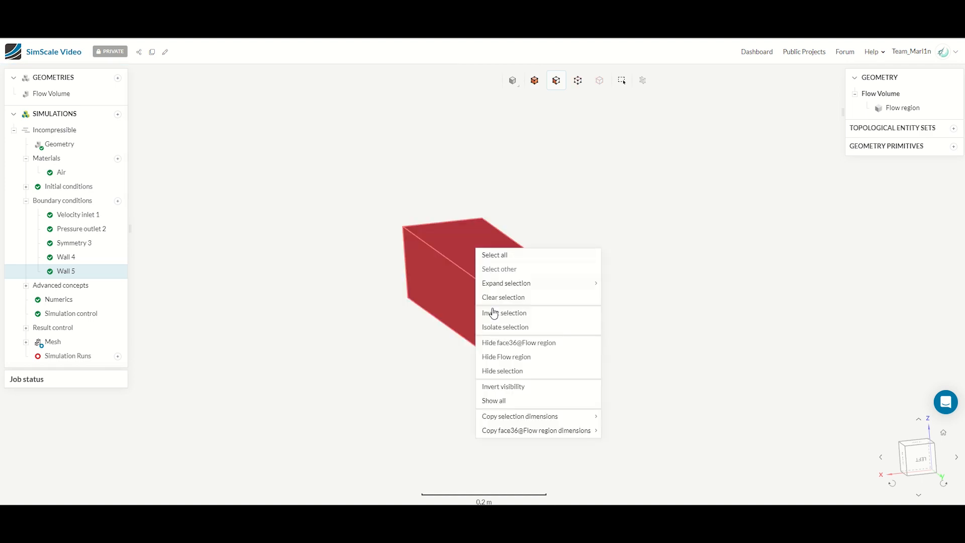
left_click(493, 343)
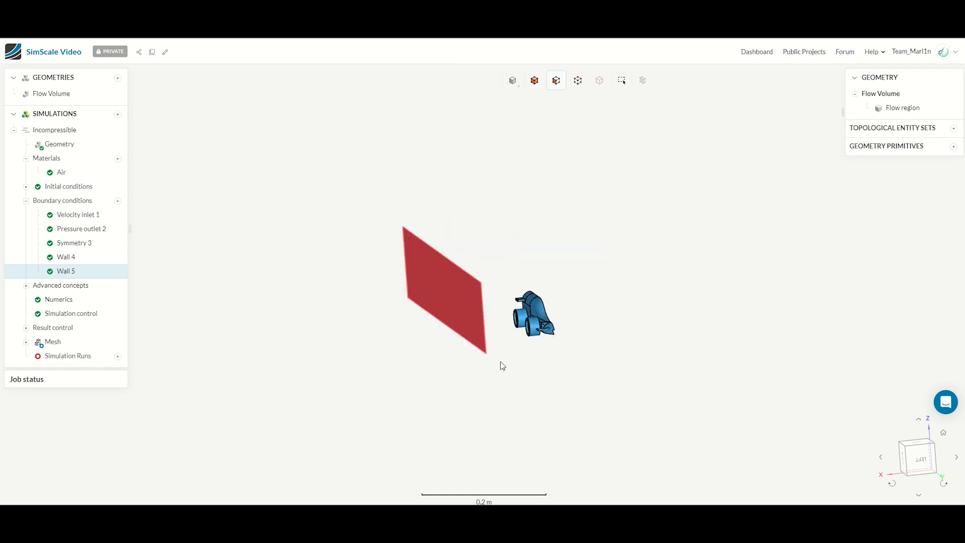
right_click(454, 304)
left_click(523, 398)
left_click_drag(540, 400, 324, 207)
scroll(321, 346, "up", 5)
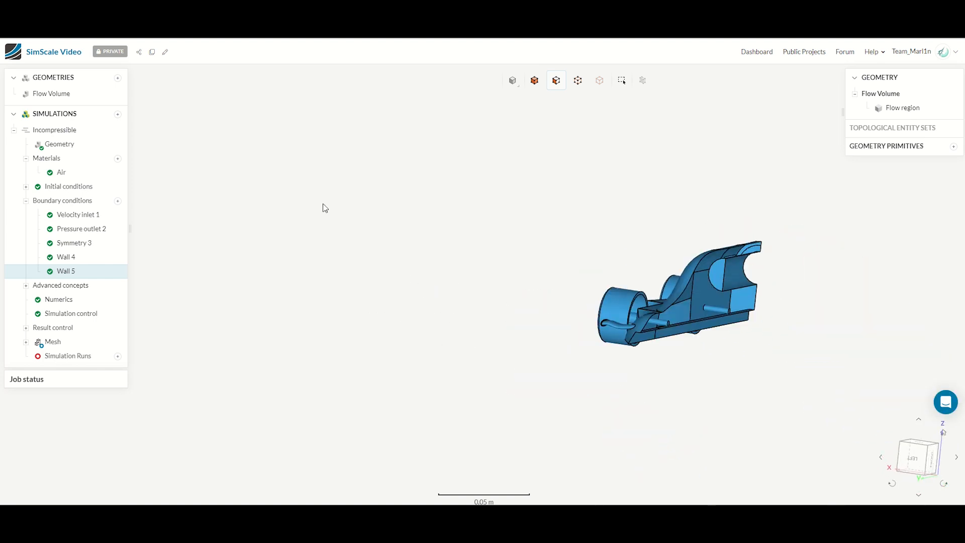
scroll(318, 207, "down", 2)
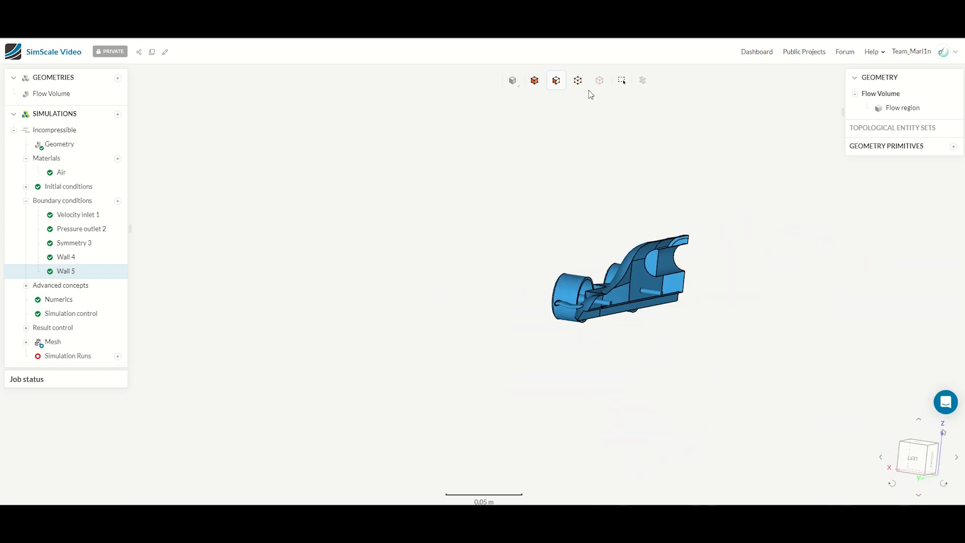
Box-select all the visible car surfaces and save them as a topological entity set named Car
left_click(622, 83)
left_click_drag(407, 131, 789, 415)
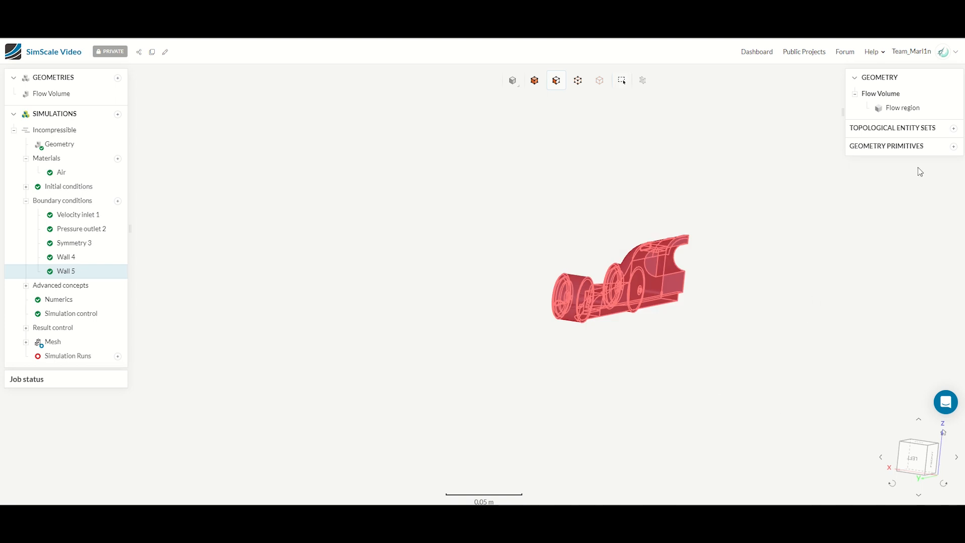
left_click(954, 130)
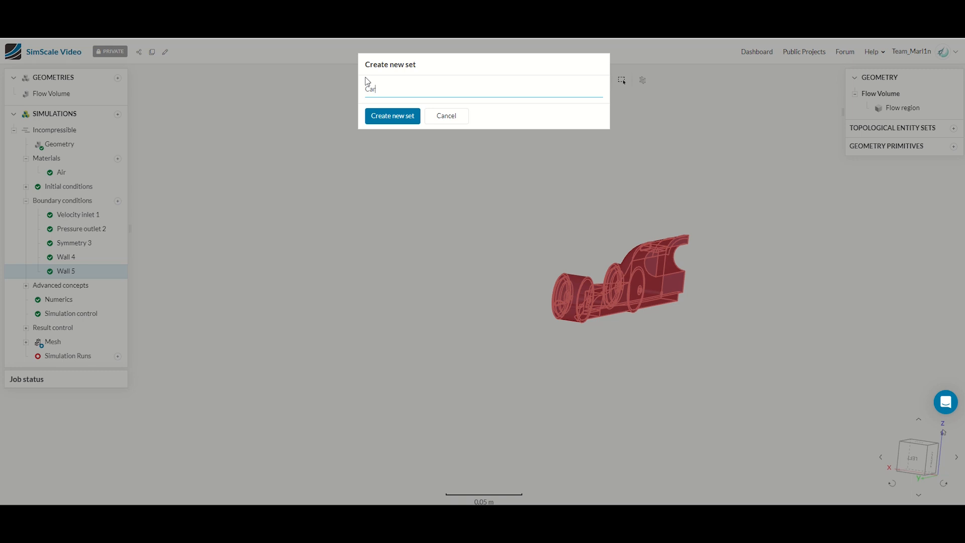
left_click(381, 115)
Select the Car entity set and show all hidden faces of the flow region again
left_click_drag(436, 209, 448, 321)
left_click(878, 144)
left_click_drag(569, 357, 421, 360)
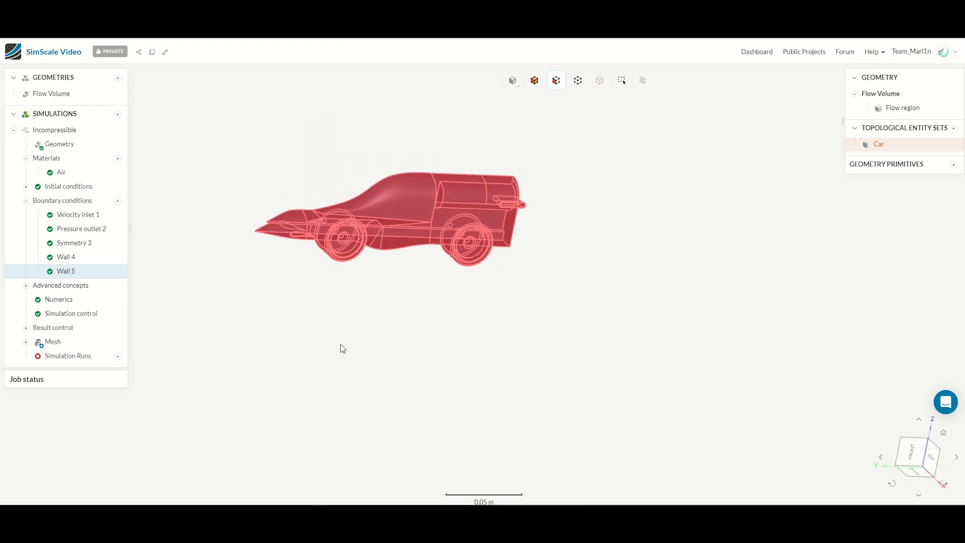
right_click(455, 345)
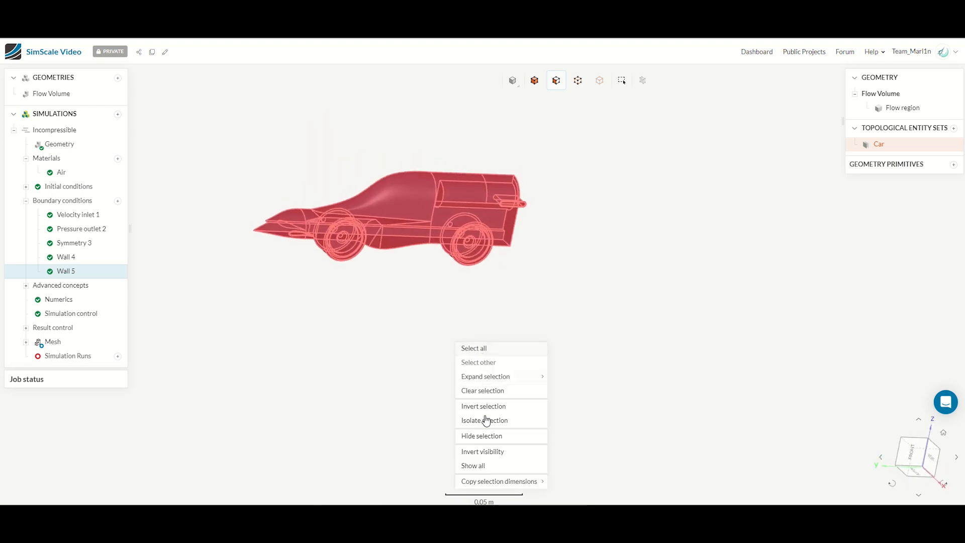
left_click(477, 465)
left_click_drag(431, 406, 680, 412)
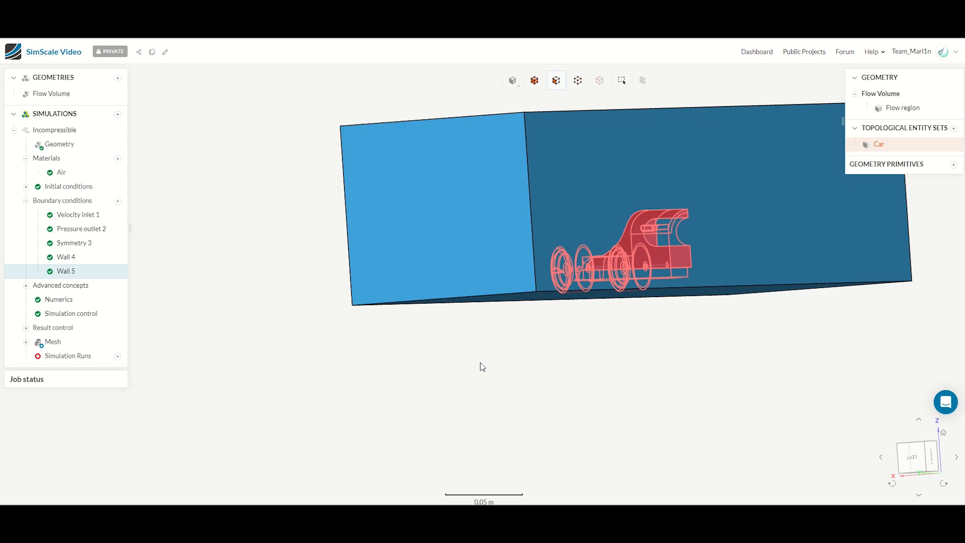
Add a no-slip wall boundary condition with wall function, assign it to the Car set and save it
left_click(118, 201)
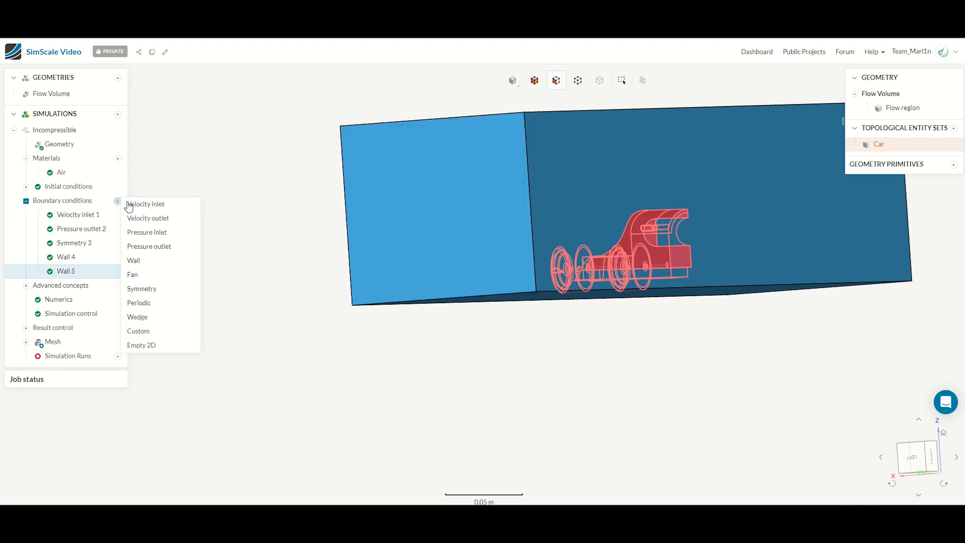
left_click(141, 259)
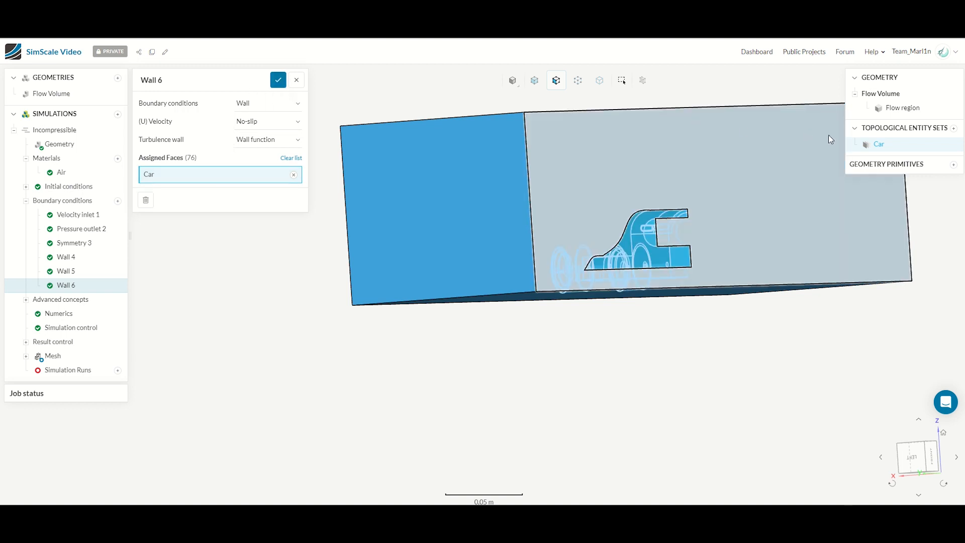
left_click(278, 80)
Add a force and moment coefficients item to the simulation's result control
mouse_move(252, 326)
left_mouse_down()
mouse_move(298, 354)
mouse_move(258, 343)
left_mouse_up()
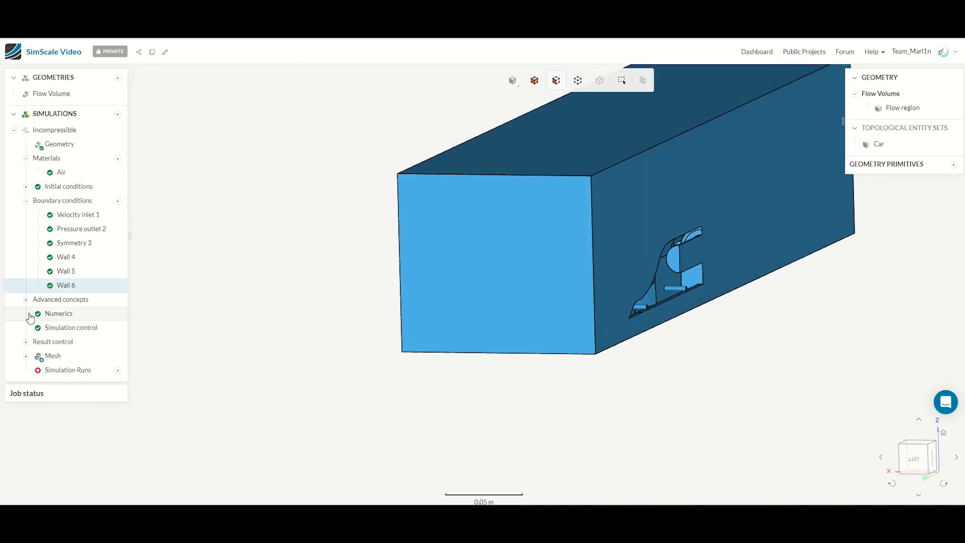
left_click(25, 342)
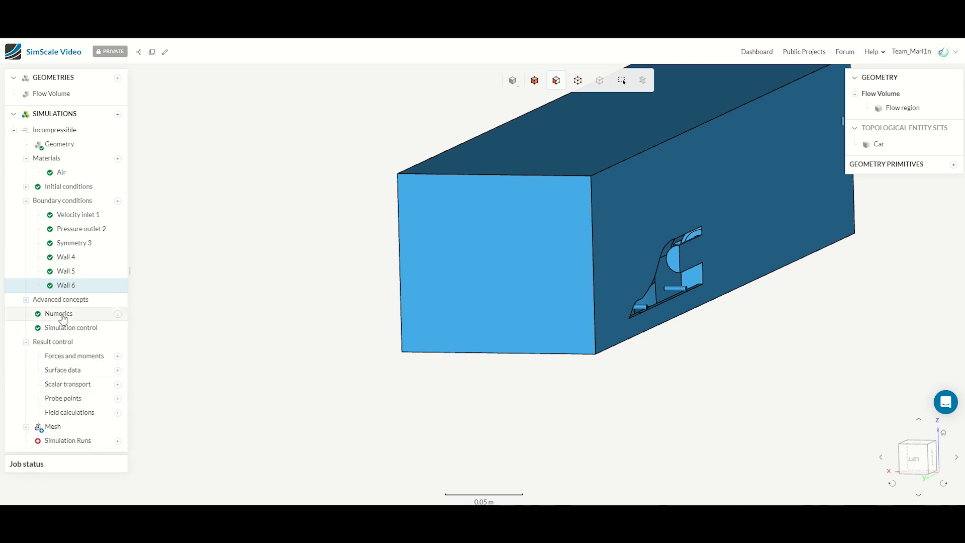
left_click(116, 356)
left_click(164, 374)
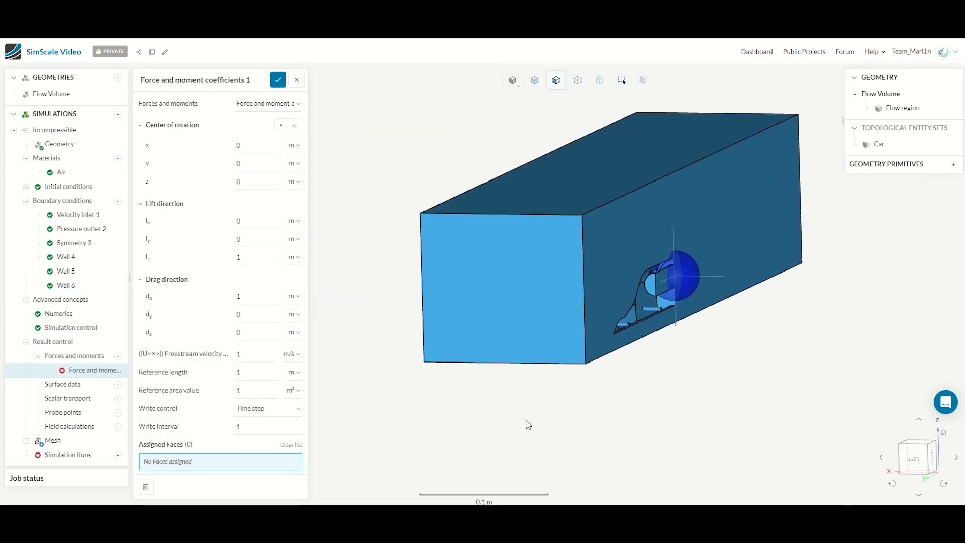
Set the y coordinate of the force coefficients' center of rotation to 0.08 m
left_click_drag(568, 416, 391, 388)
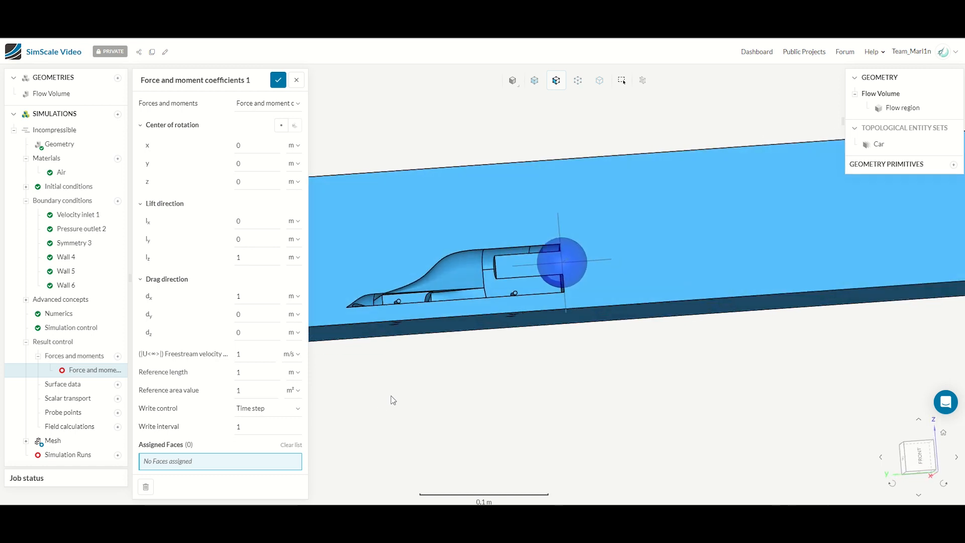
scroll(703, 402, "down", 5)
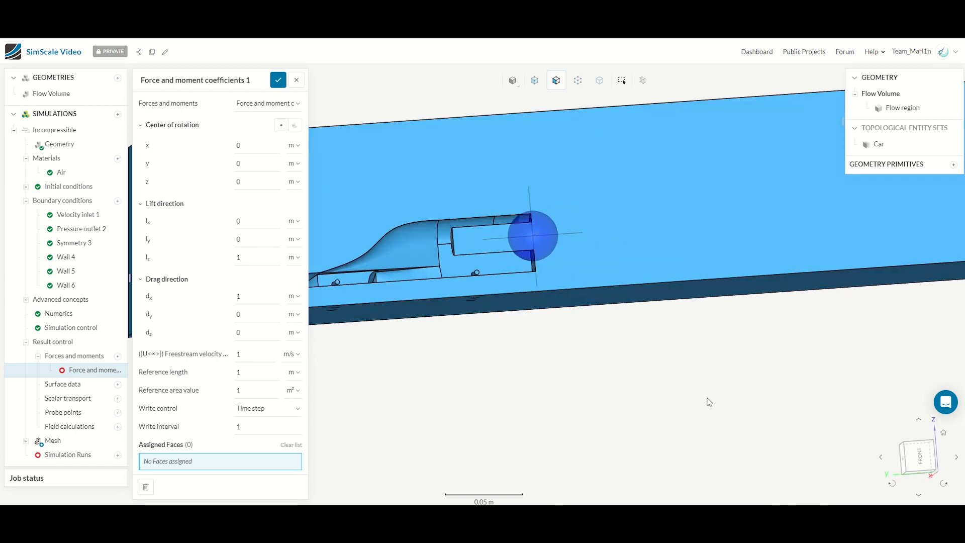
left_click_drag(709, 424, 670, 426)
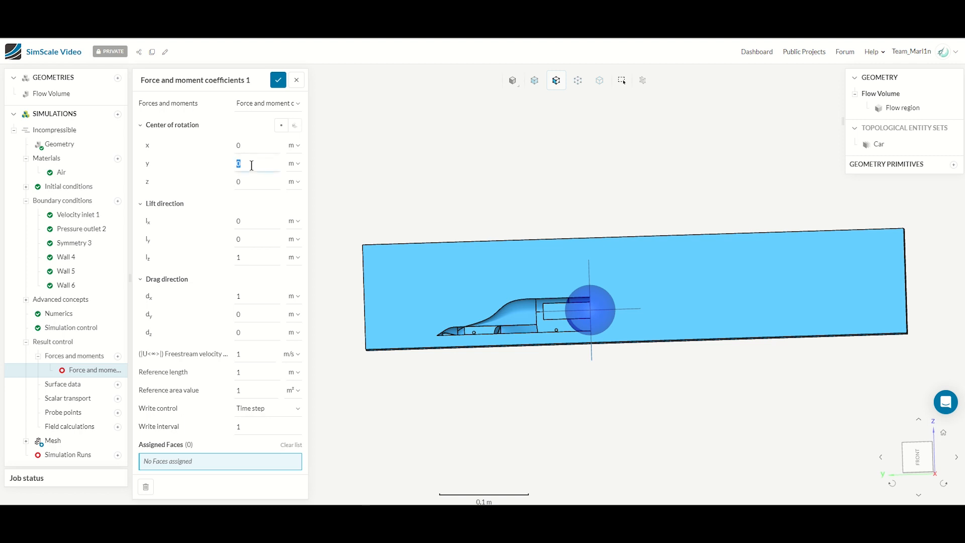
type("30")
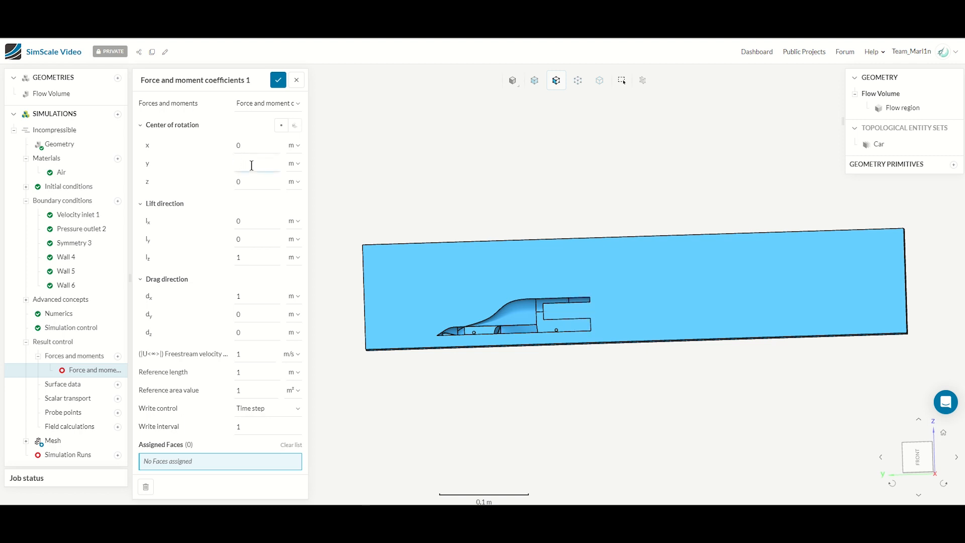
type("0")
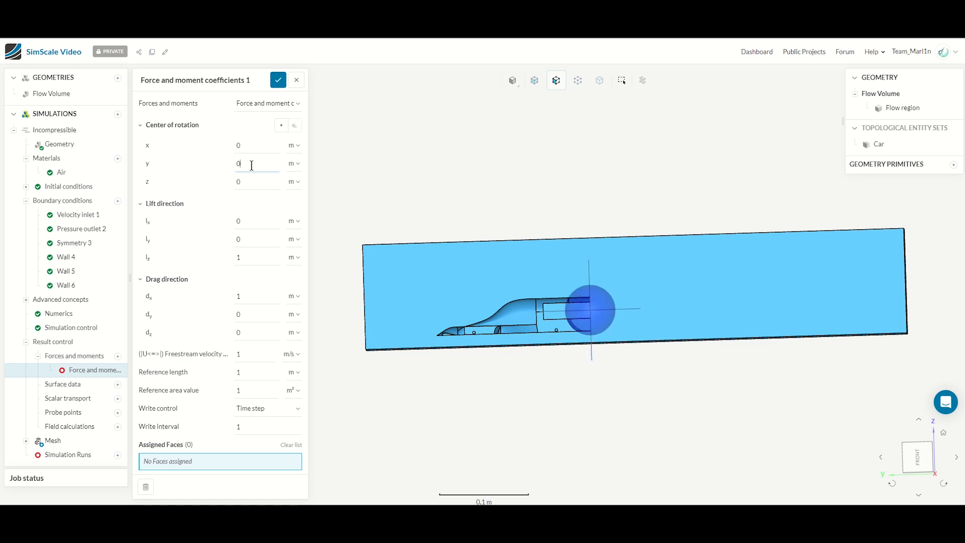
type(".04")
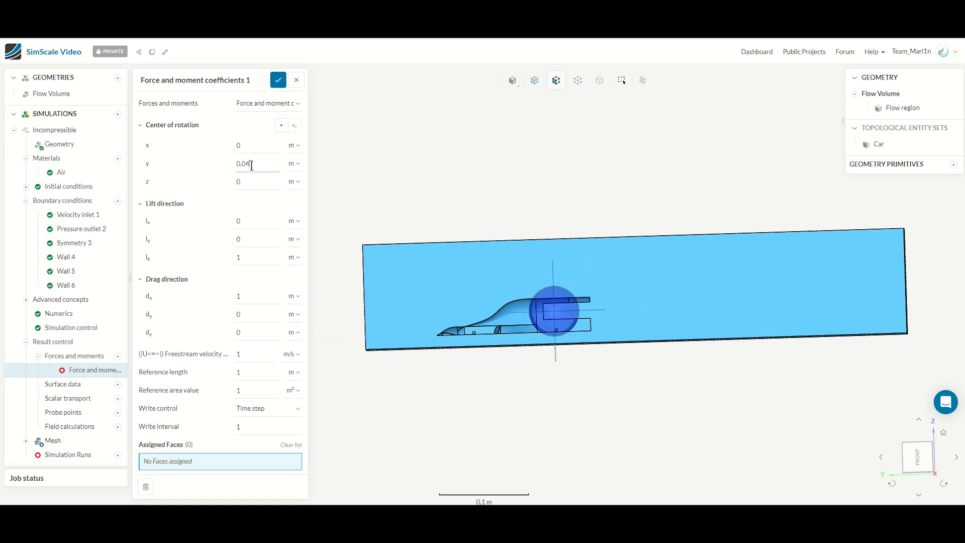
key("BackSpace")
type("7")
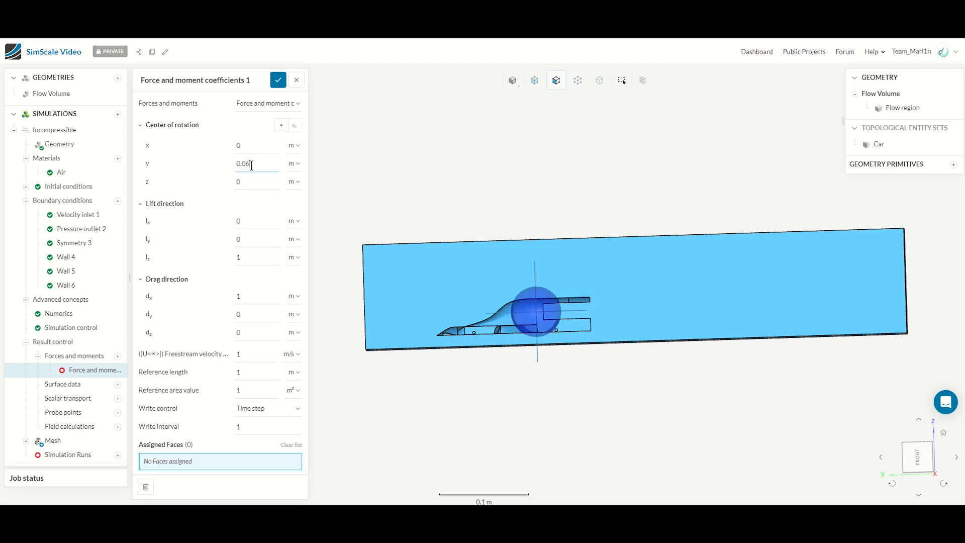
key("BackSpace")
type("8")
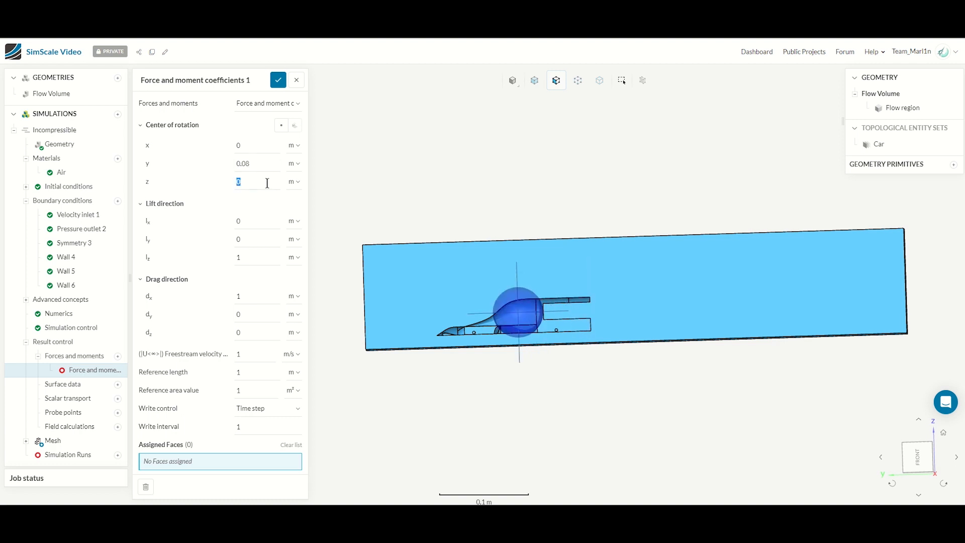
Set the z coordinate of the force coefficients' center of rotation to -0.017 m
left_click(267, 183)
type("-0.01")
key("BackSpace")
type("2")
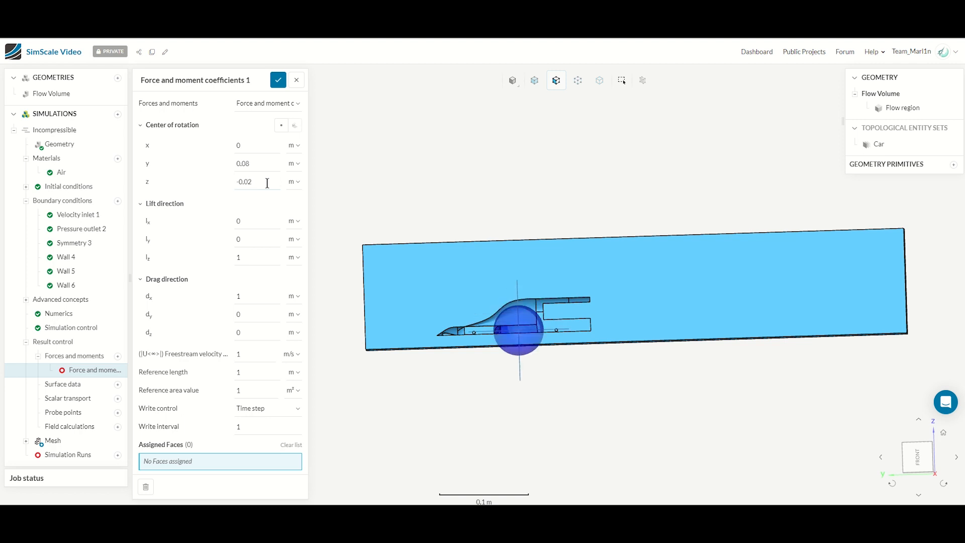
key("BackSpace")
type("17")
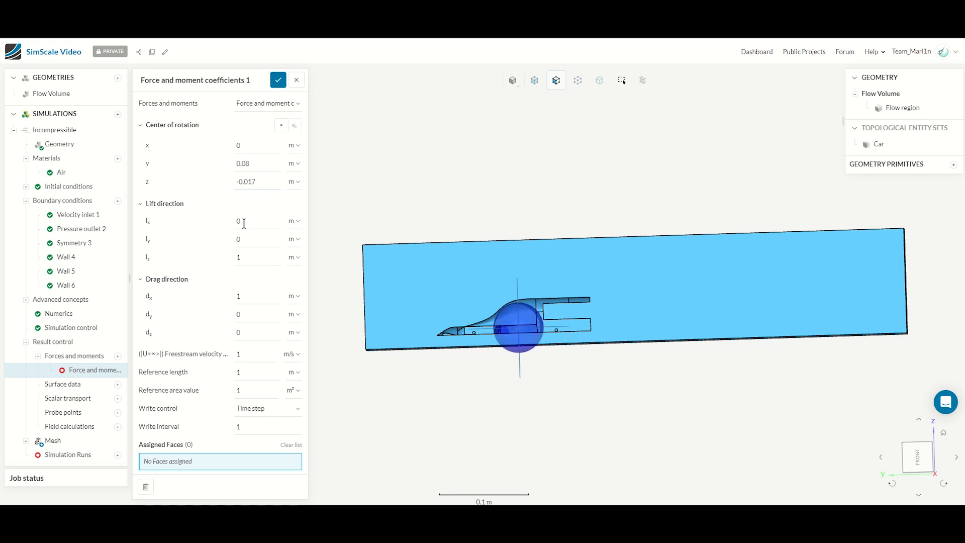
Open the lift direction's z component, the reference length and the reference area value for editing
left_click(245, 255)
left_click(251, 374)
left_click(253, 391)
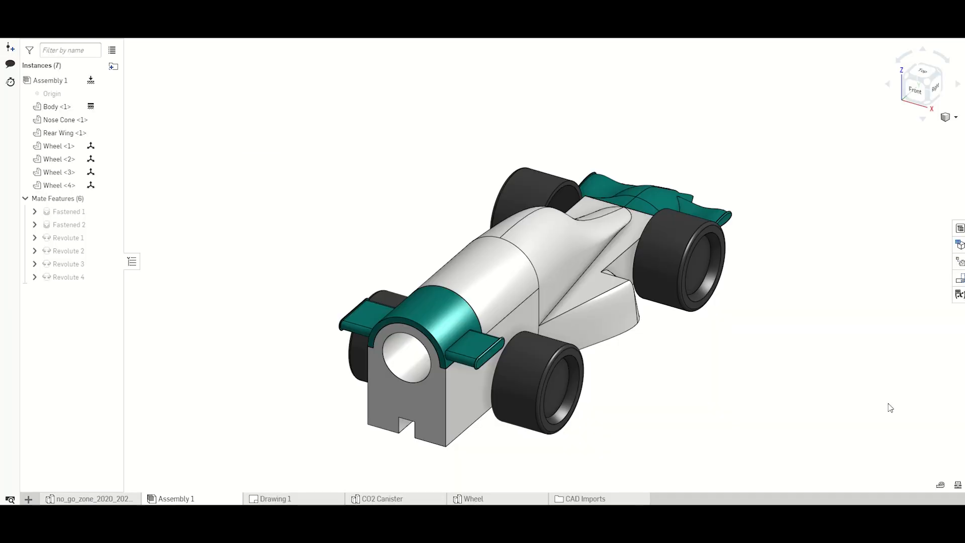
Switch to the Onshape car assembly and edit the Body part in context
right_click_drag(734, 351, 555, 292)
right_click(554, 292)
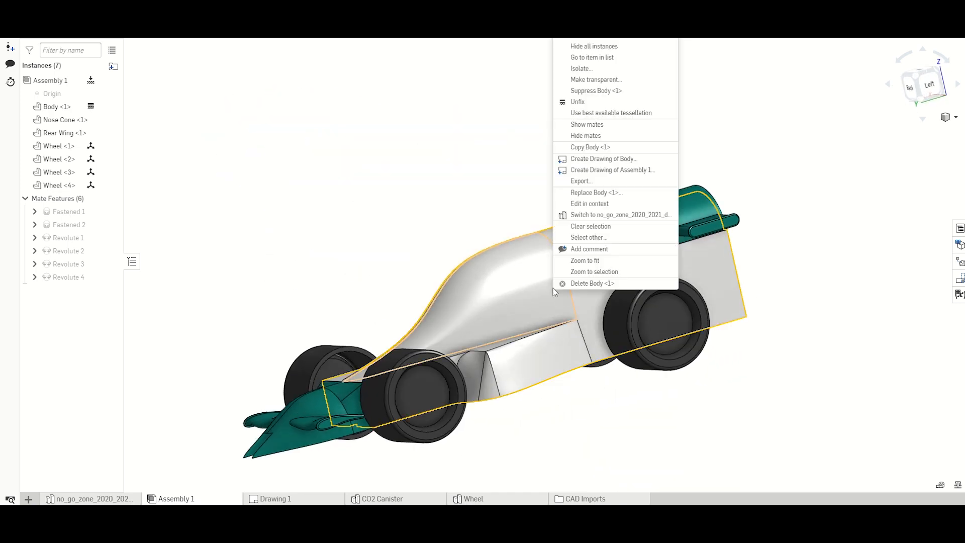
left_click(581, 204)
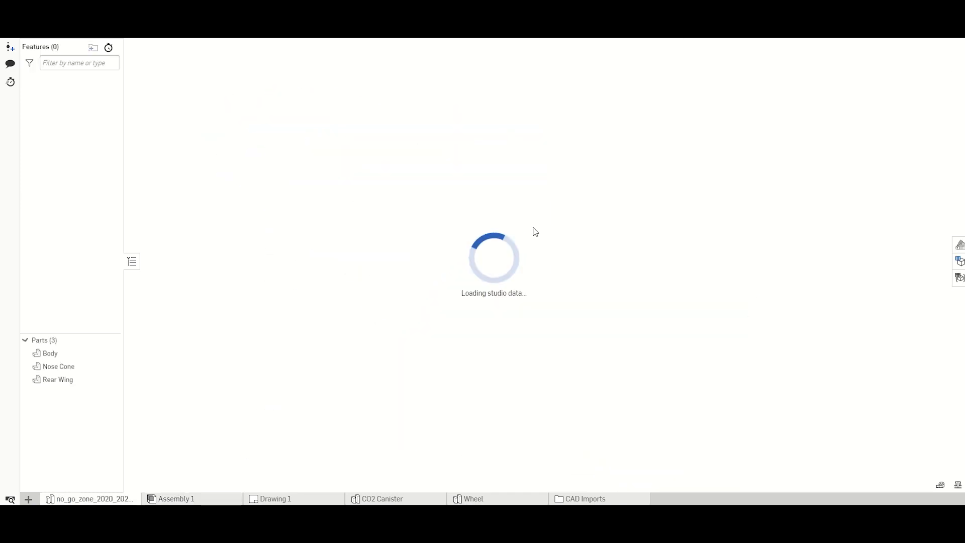
right_click_drag(370, 228, 379, 286)
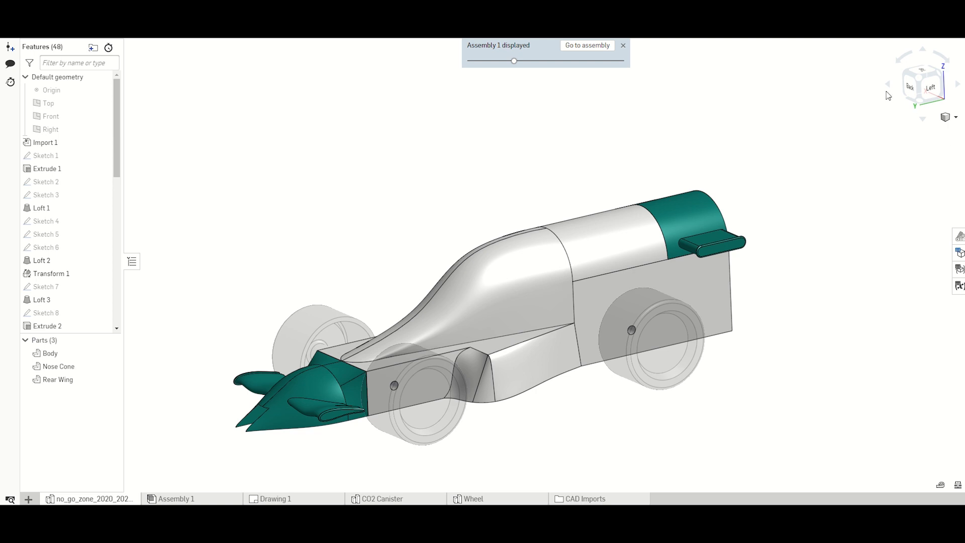
left_click(851, 38)
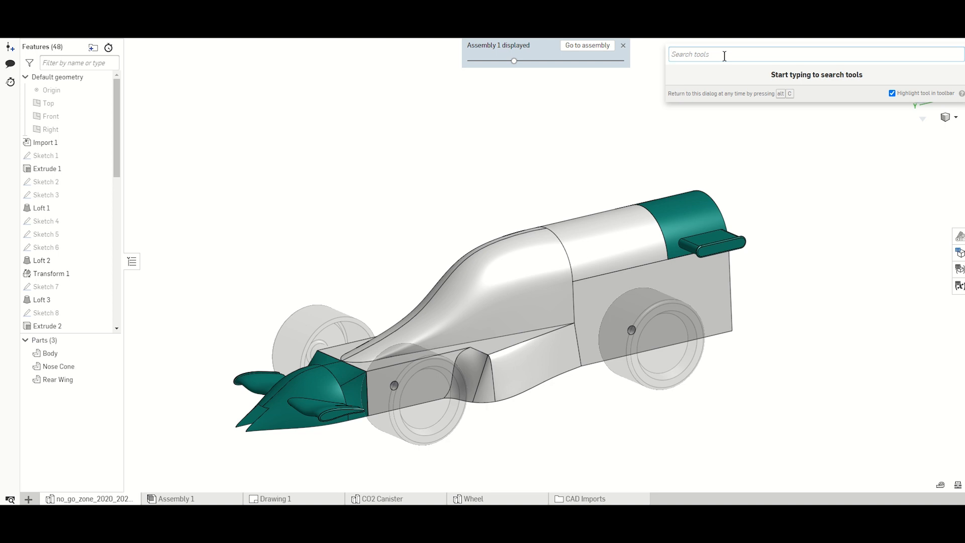
type("outli")
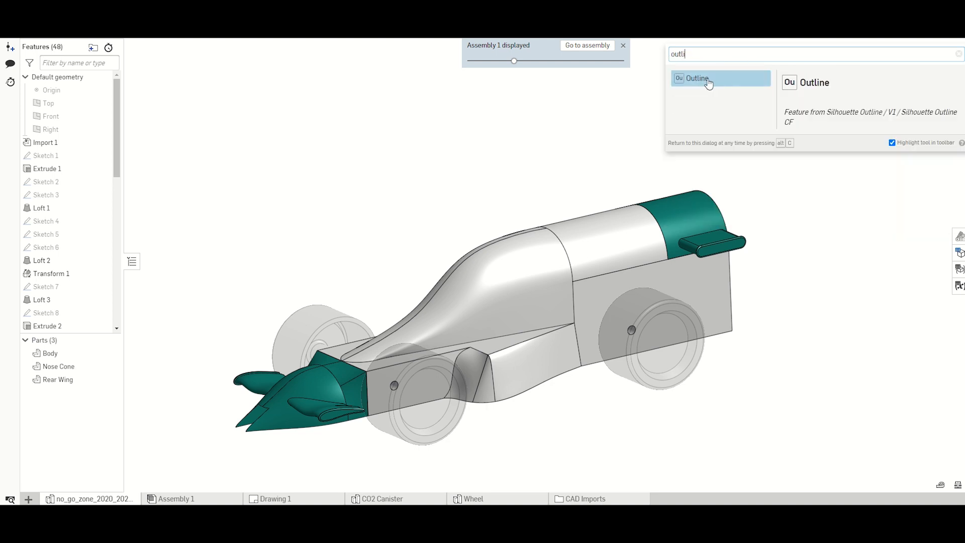
left_click(724, 85)
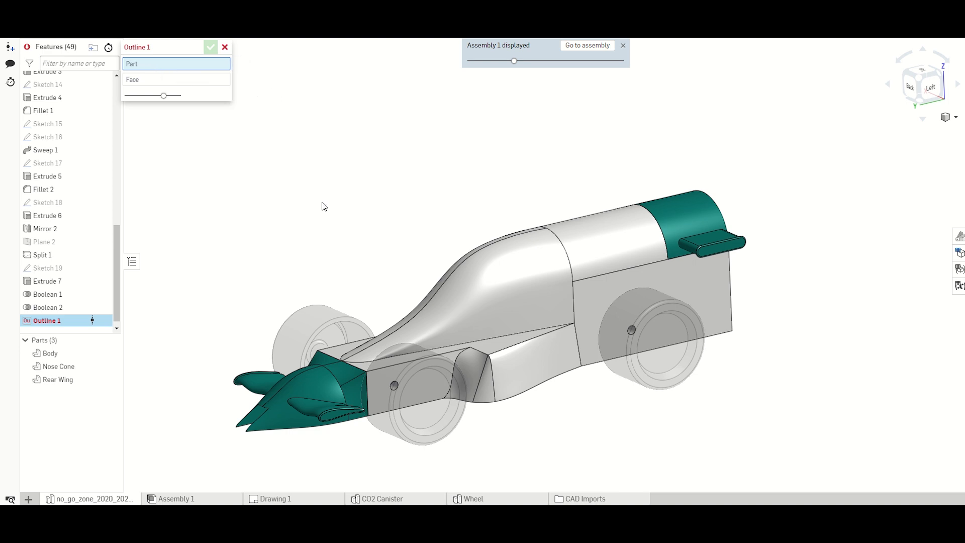
right_click_drag(388, 181, 309, 171)
left_click(224, 47)
left_click(498, 319)
left_click(323, 183)
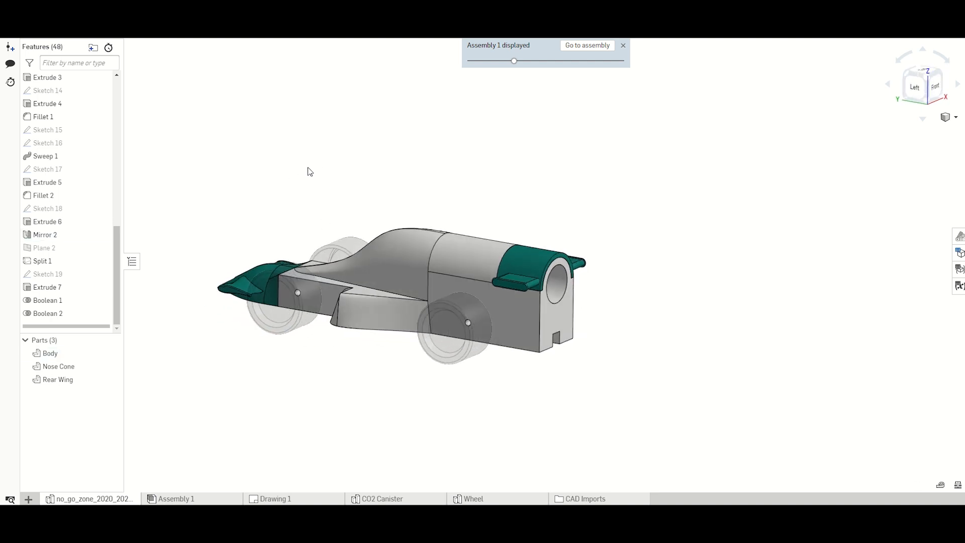
Sketch a rectangle about 119 mm by 114 mm on the body's rear face, enclosing the car's rear outline and wheels
left_click(549, 314)
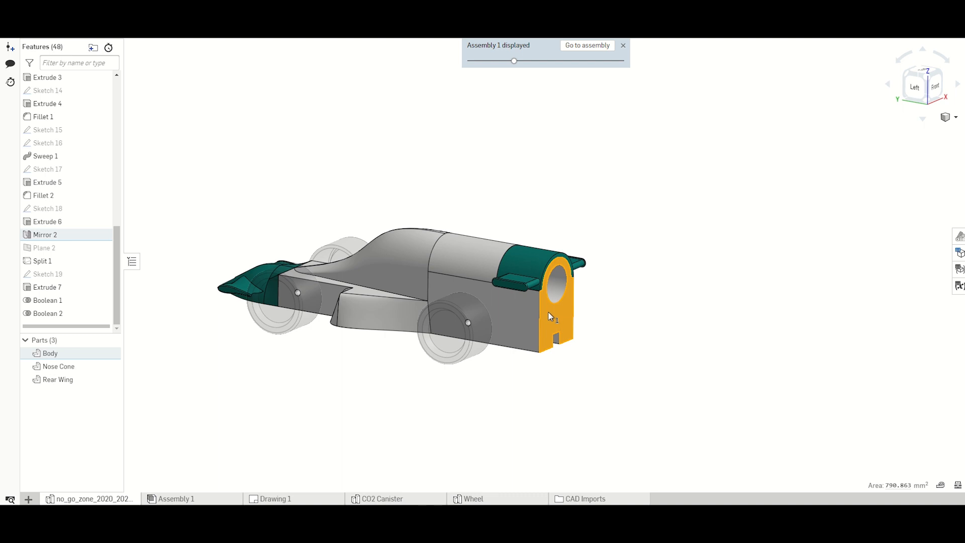
key("shift+s")
key("n")
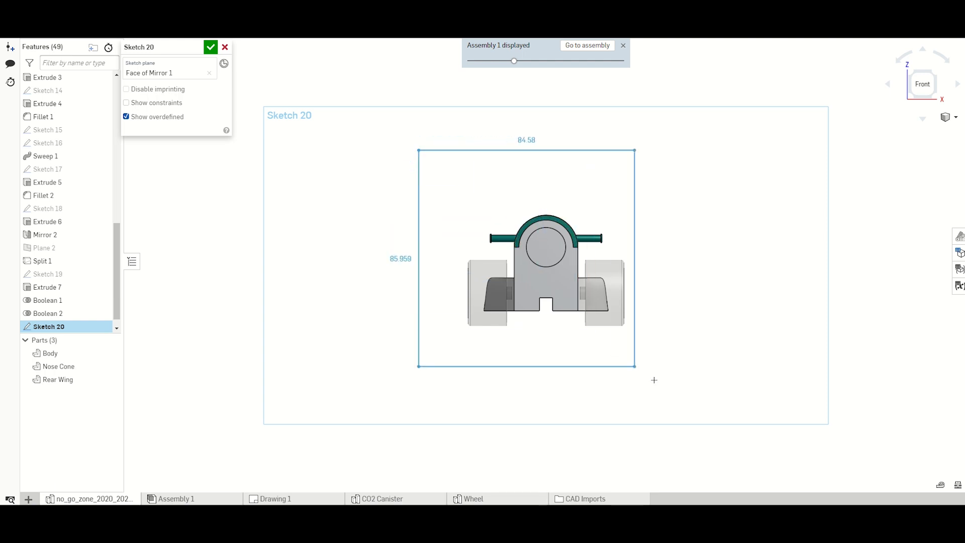
left_click(679, 400)
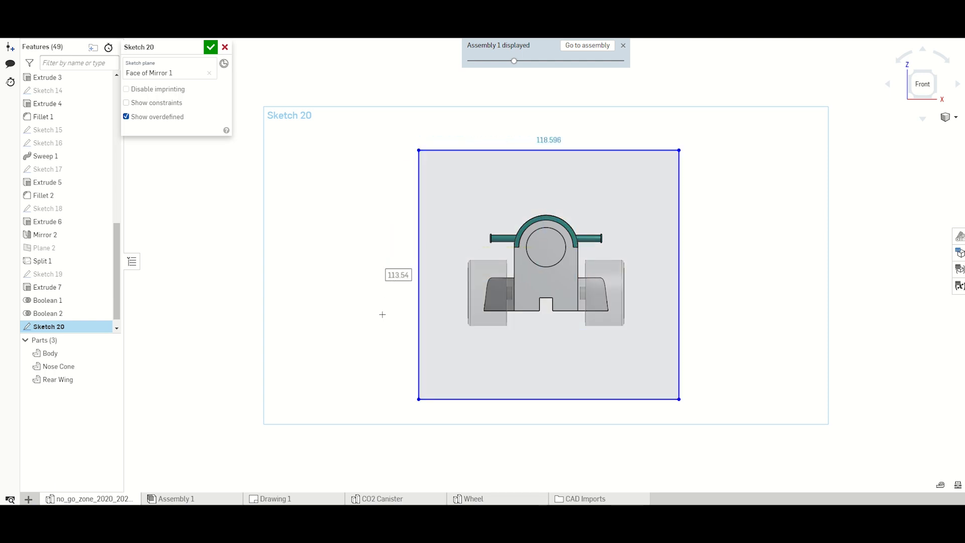
Extrude the rectangle sketch 25 mm blind away from the car's rear as a new solid part
key("shift+e")
mouse_move(424, 316)
right_mouse_down()
mouse_move(543, 315)
mouse_move(481, 318)
mouse_move(573, 271)
right_mouse_up()
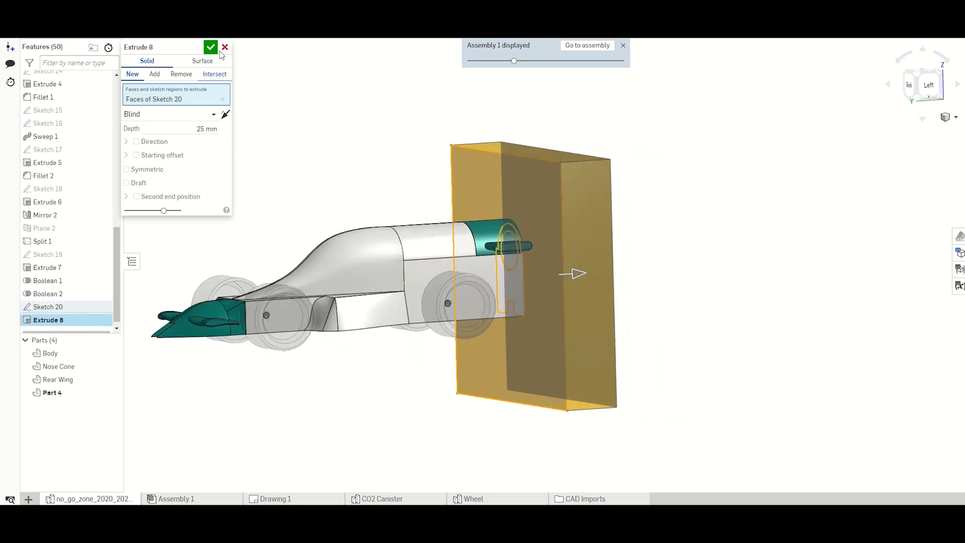
key("Return")
Use the Outline feature to project the Body part's silhouette onto the extruded block's car-facing face
scroll(623, 327, "down", 2)
scroll(623, 327, "up", 1)
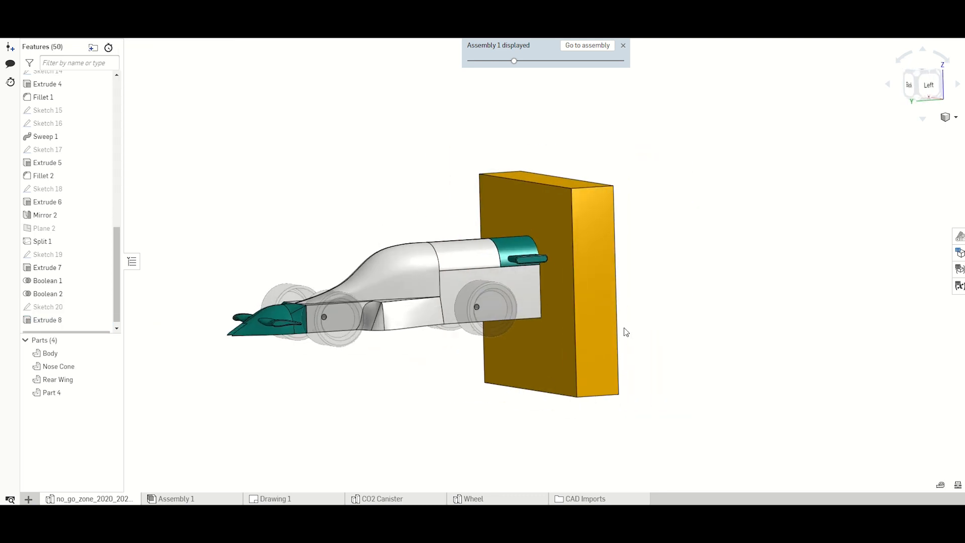
scroll(607, 327, "down", 1)
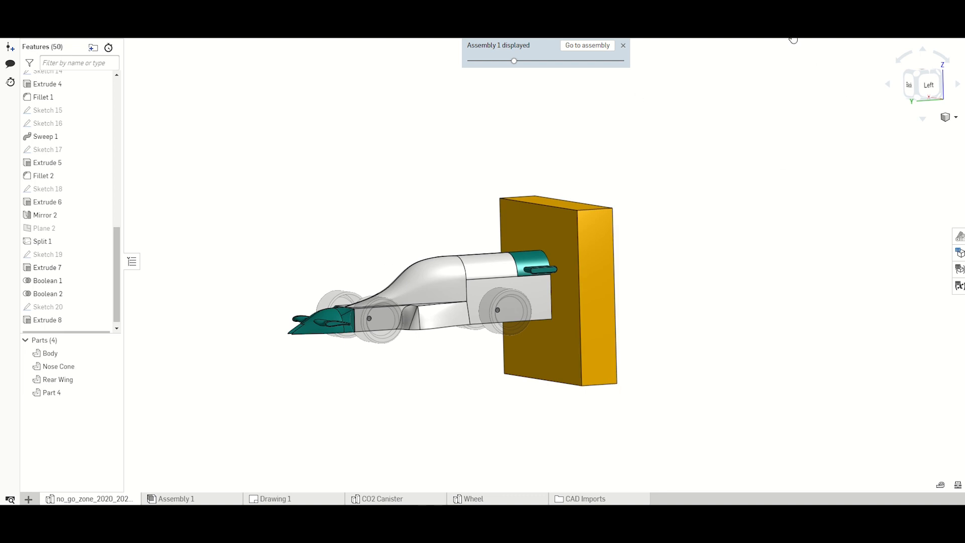
left_click(792, 37)
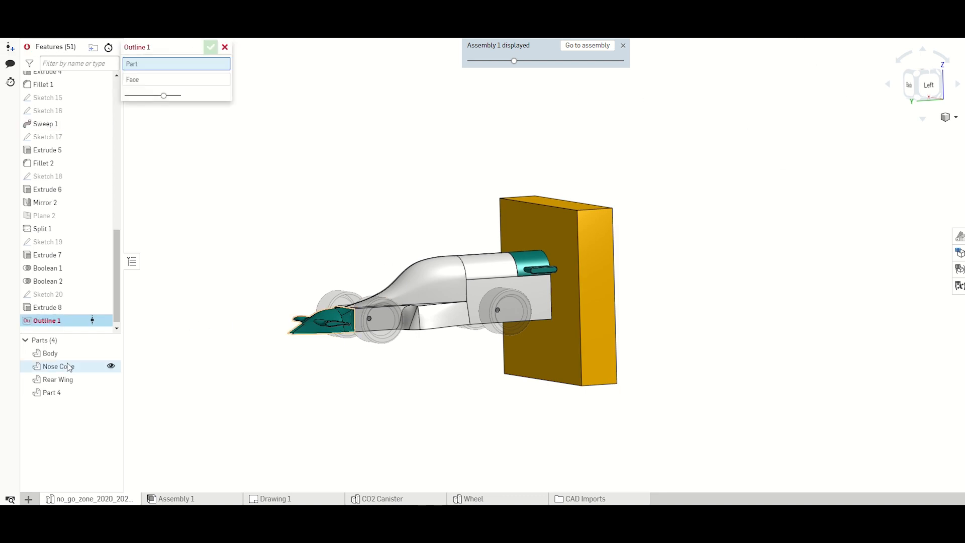
left_click(337, 301)
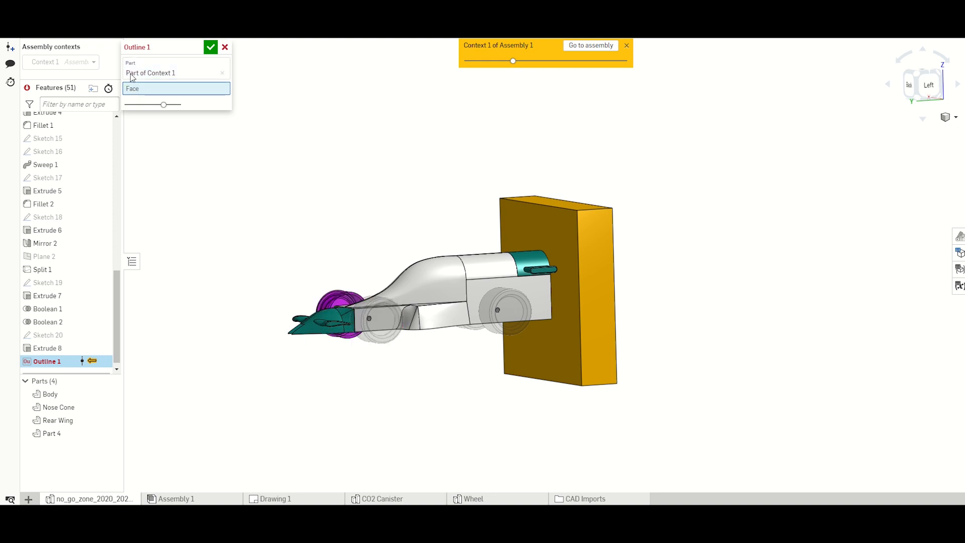
left_click(159, 75)
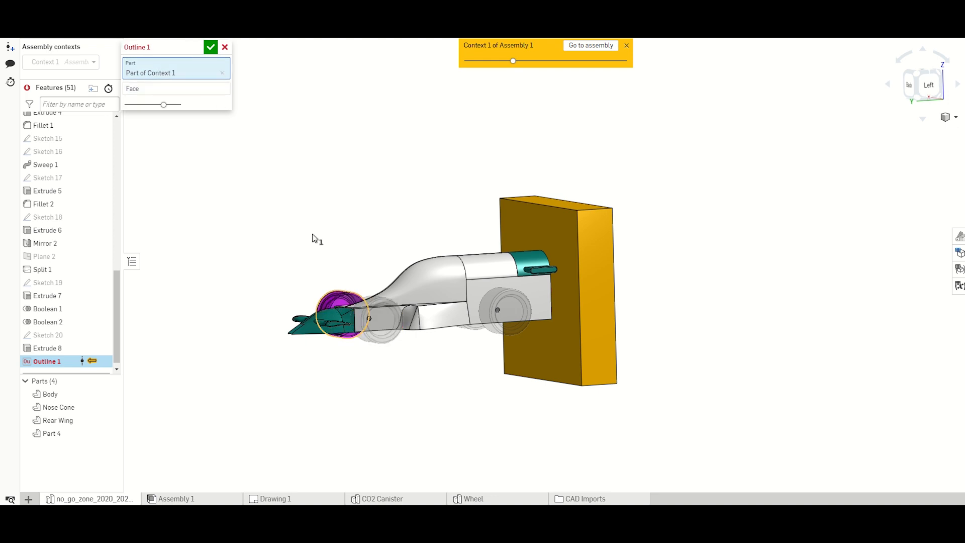
right_click_drag(349, 262, 314, 220)
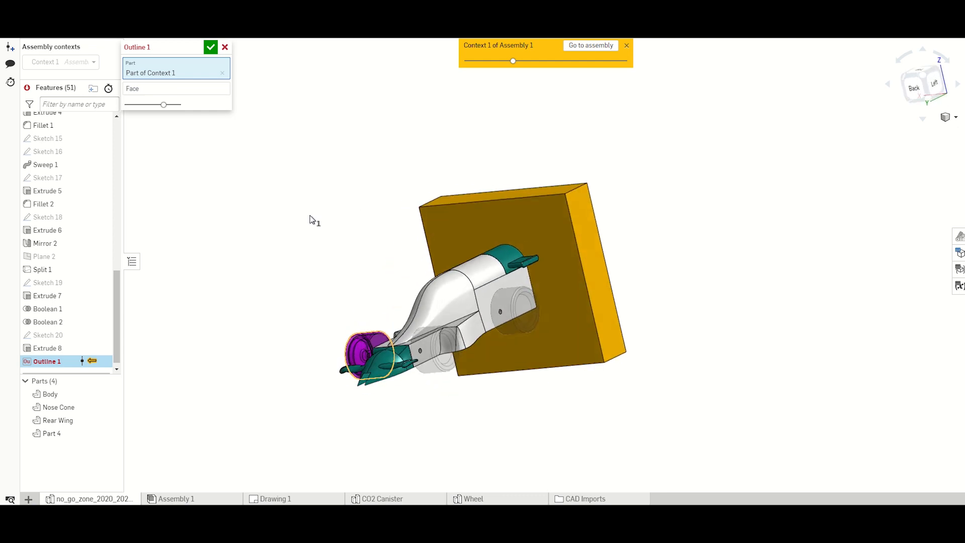
left_click(50, 394)
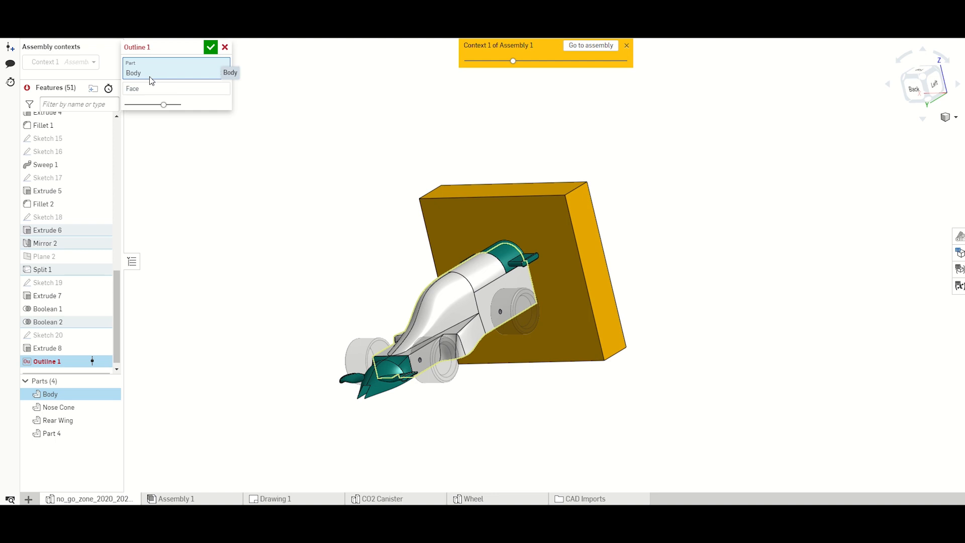
mouse_move(339, 276)
right_mouse_down()
mouse_move(372, 274)
mouse_move(379, 258)
mouse_move(345, 267)
right_mouse_up()
left_click(171, 90)
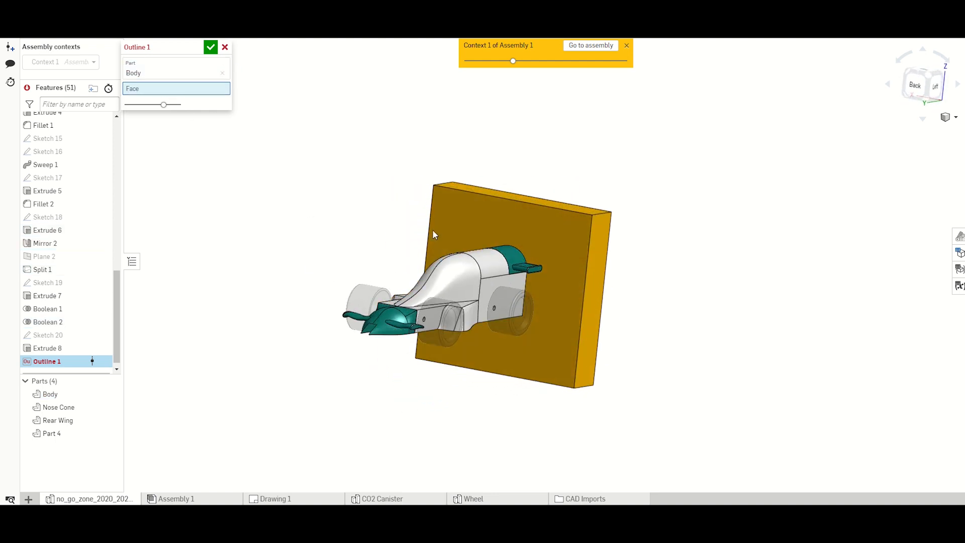
left_click(472, 216)
right_click_drag(308, 217, 351, 217)
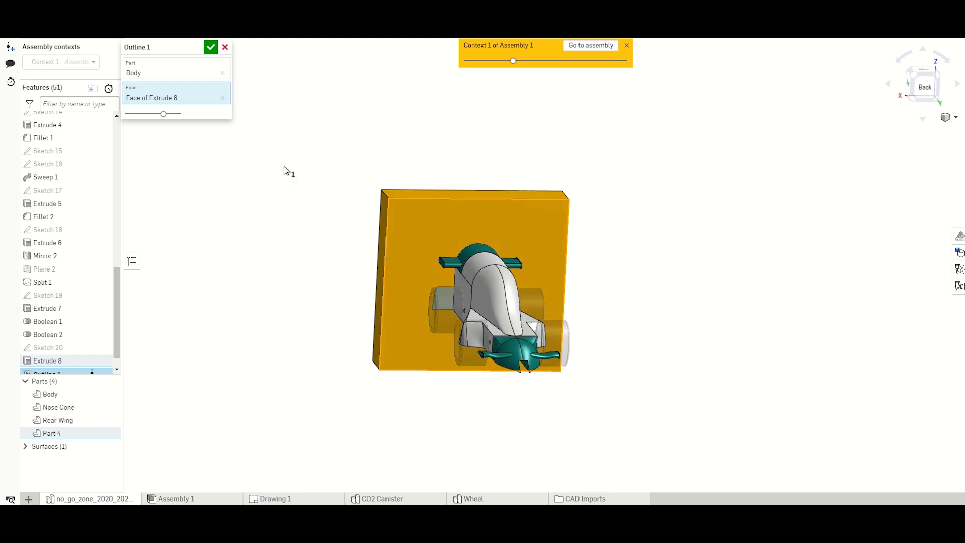
left_click(211, 48)
Create separate outlines of the Rear Wing and the Nose Cone on the block's car-facing face
right_click_drag(274, 168, 242, 171)
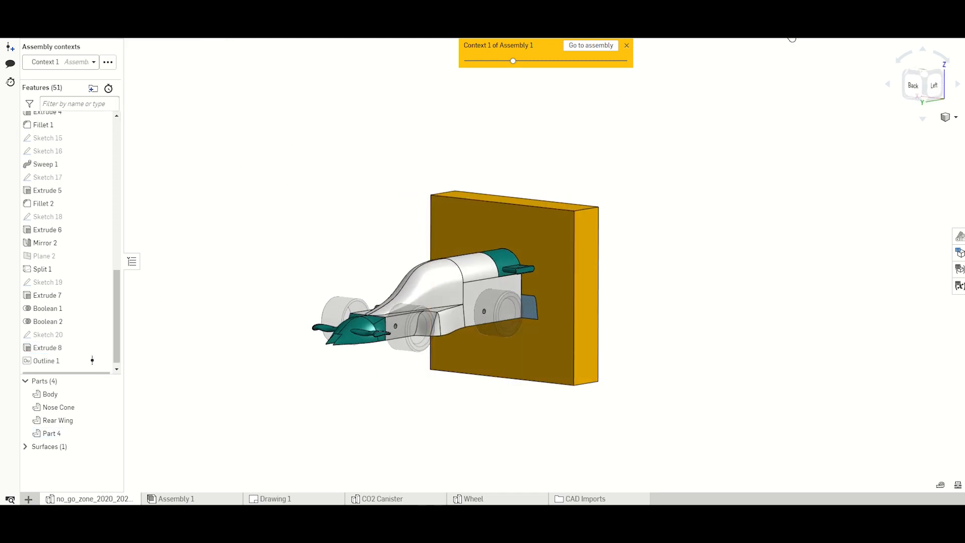
left_click(790, 34)
left_click(505, 264)
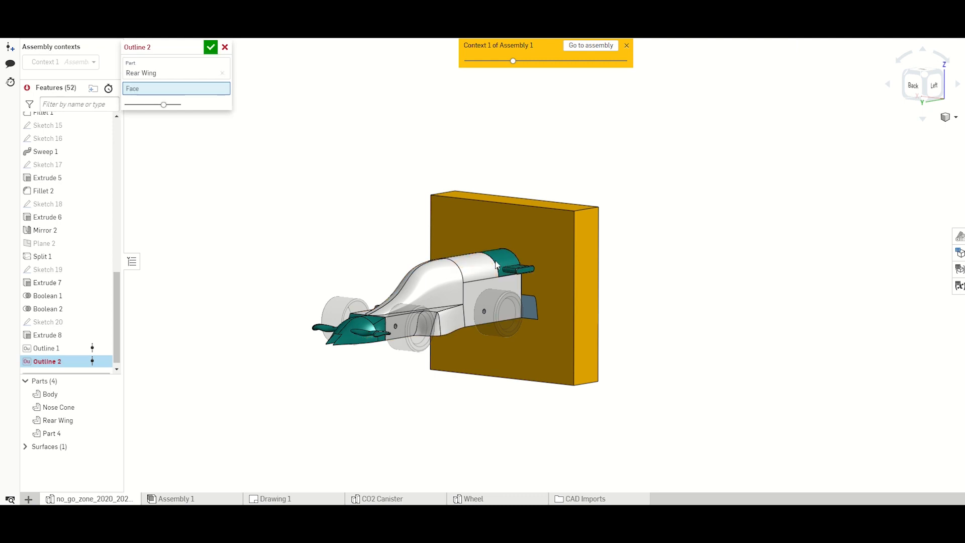
left_click(469, 226)
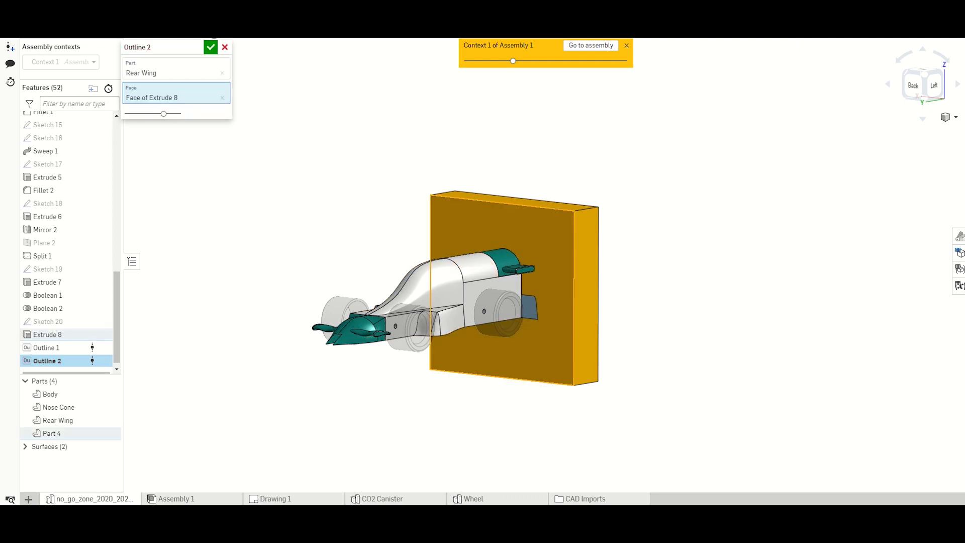
left_click(211, 47)
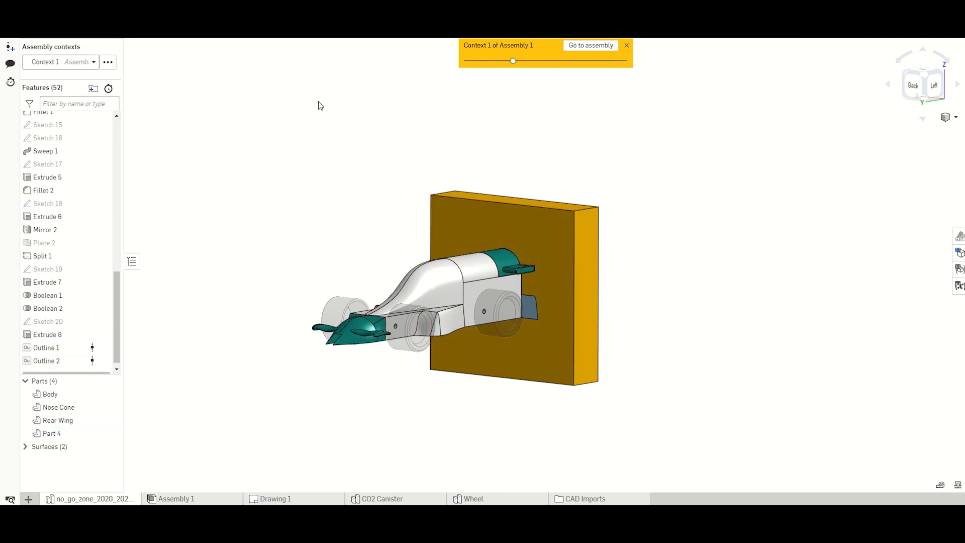
left_click(784, 35)
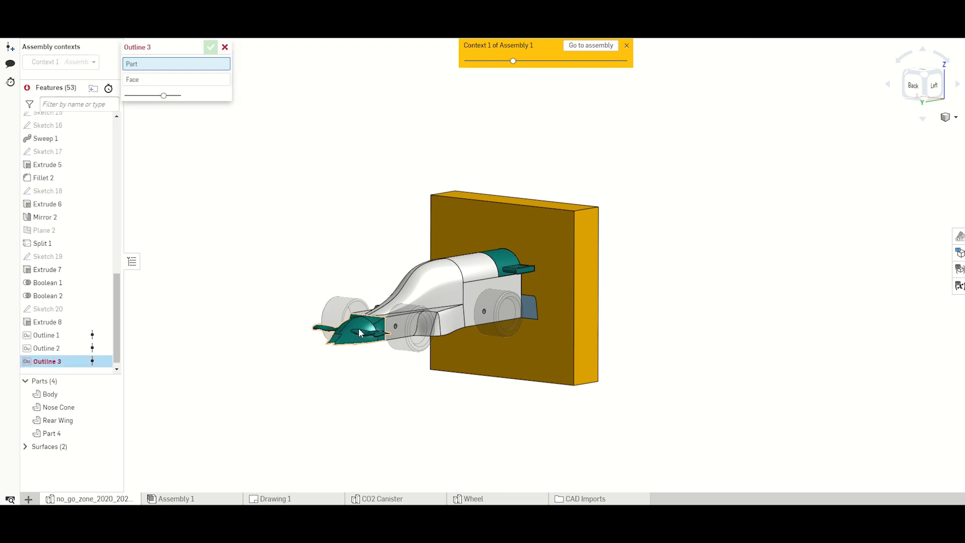
left_click(353, 299)
left_click(464, 224)
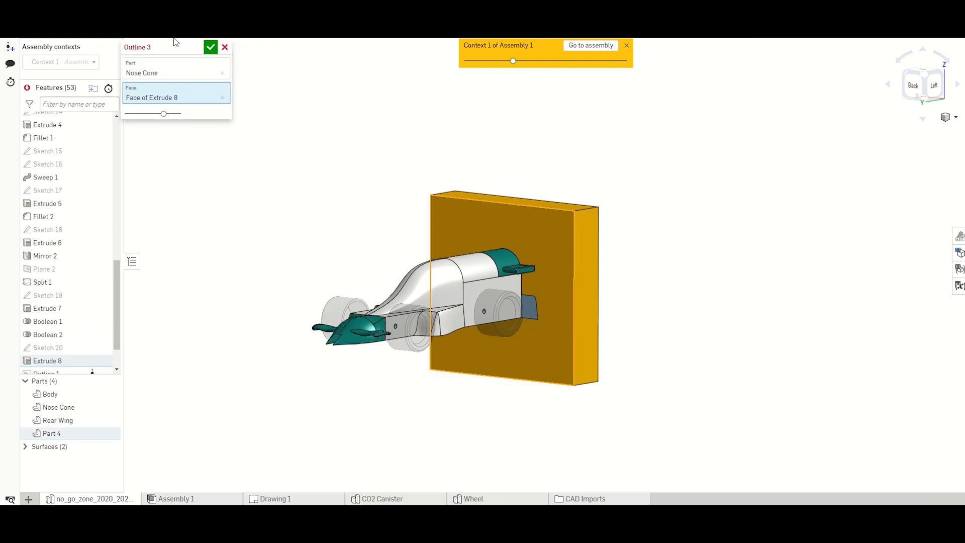
left_click(211, 48)
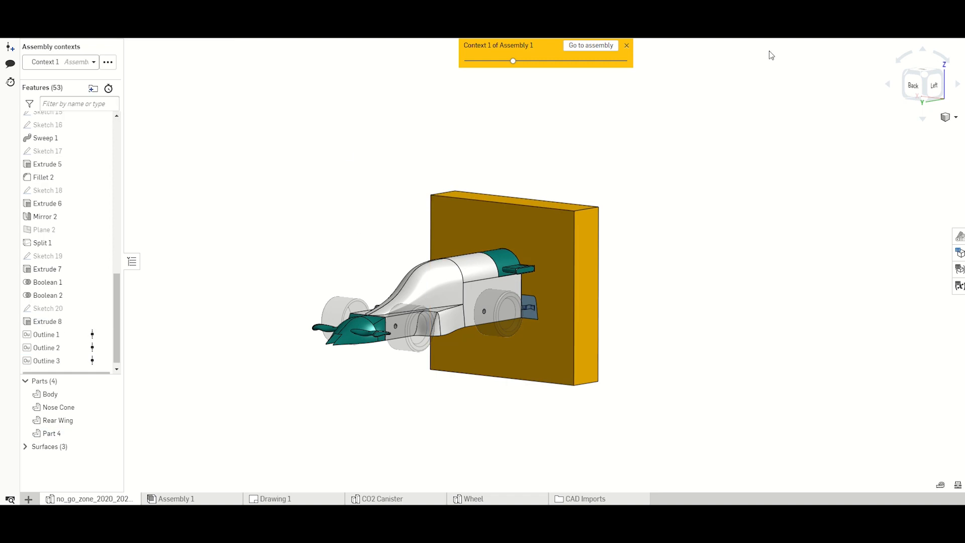
Create separate outlines of the front and rear wheels on the model's left side, projected onto the block's car-facing face
left_click(797, 36)
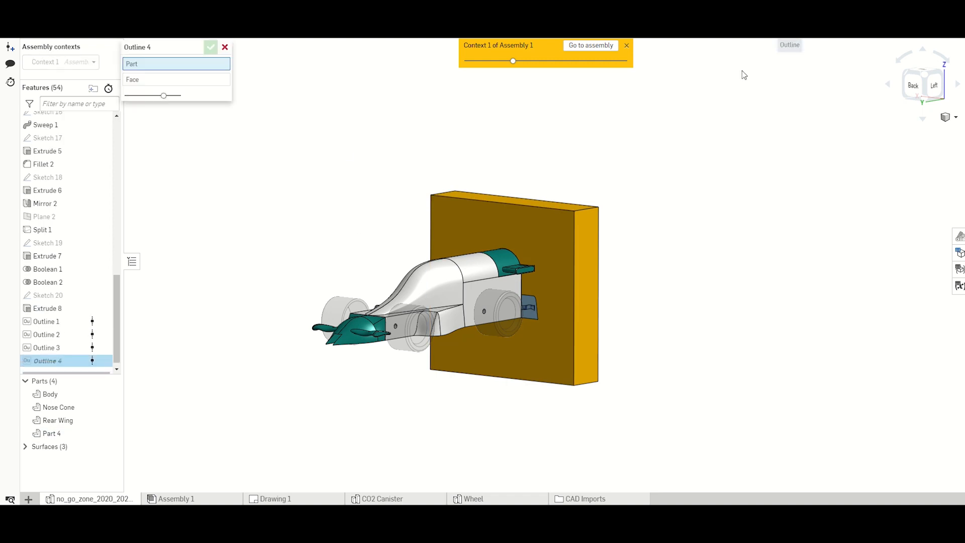
left_click(411, 328)
left_click(484, 216)
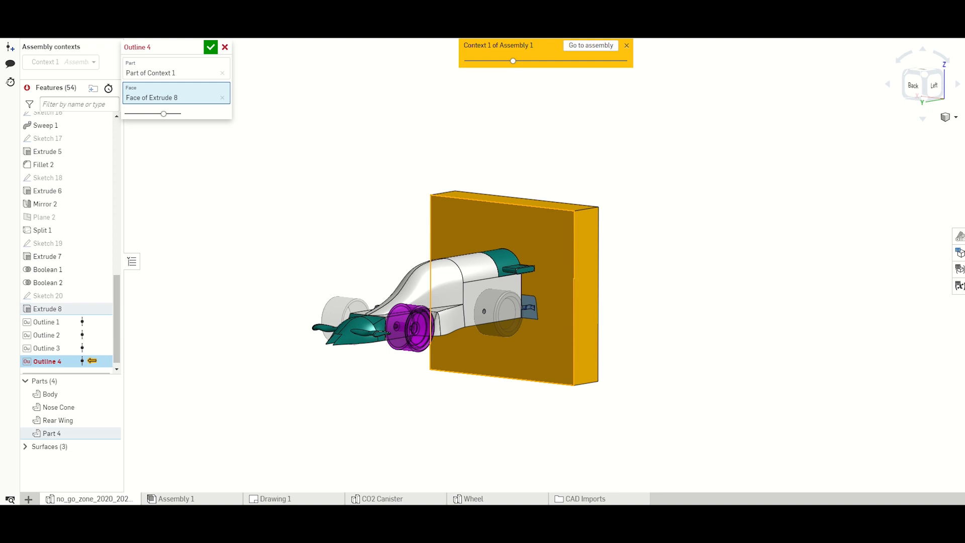
left_click(210, 47)
left_click(796, 37)
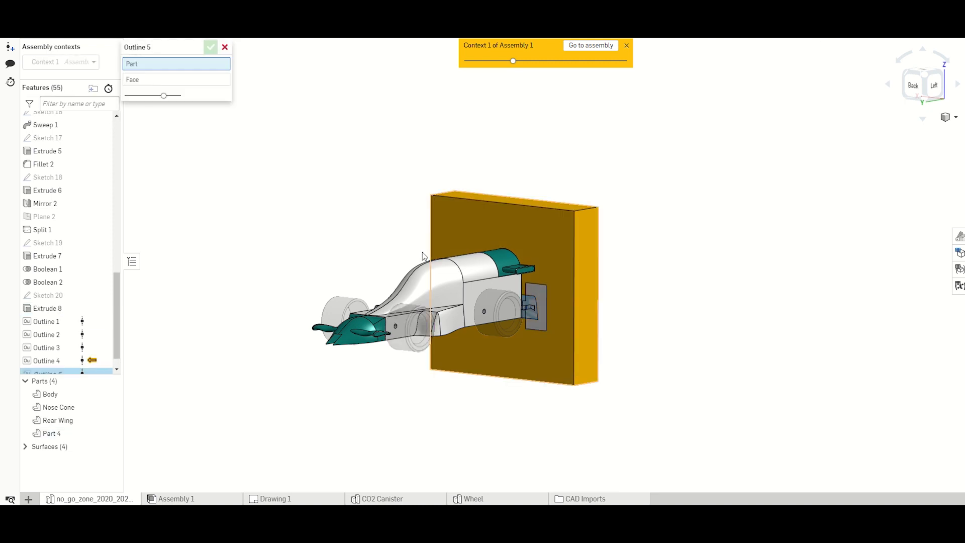
left_click(489, 310)
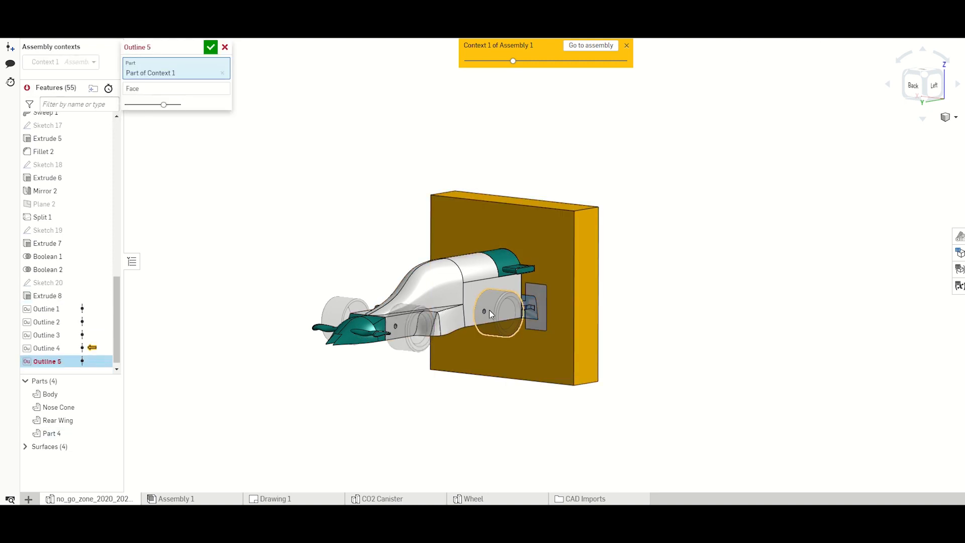
left_click(471, 216)
left_click(210, 48)
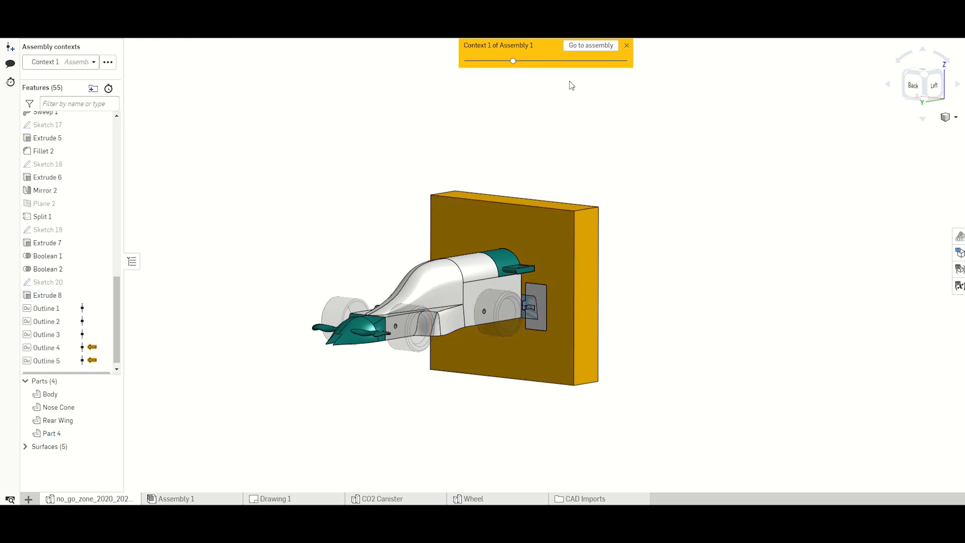
Create separate outlines of the front and rear wheels on the model's right side, projected onto the block's car-facing face
left_click(783, 39)
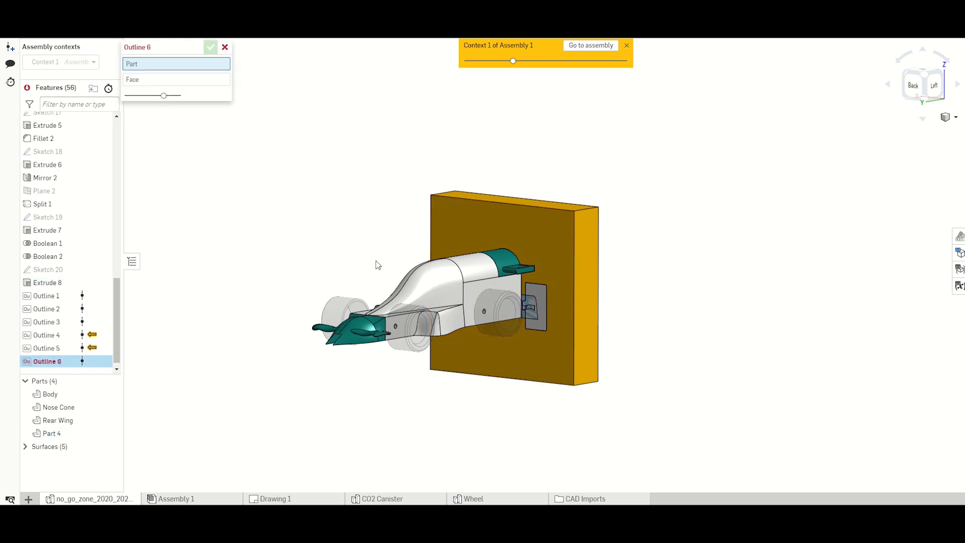
left_click(345, 304)
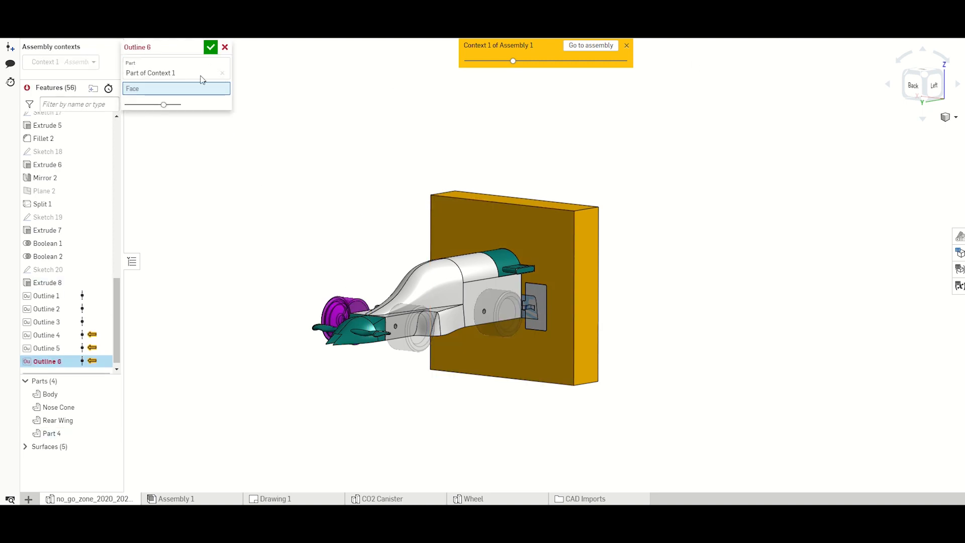
left_click(443, 228)
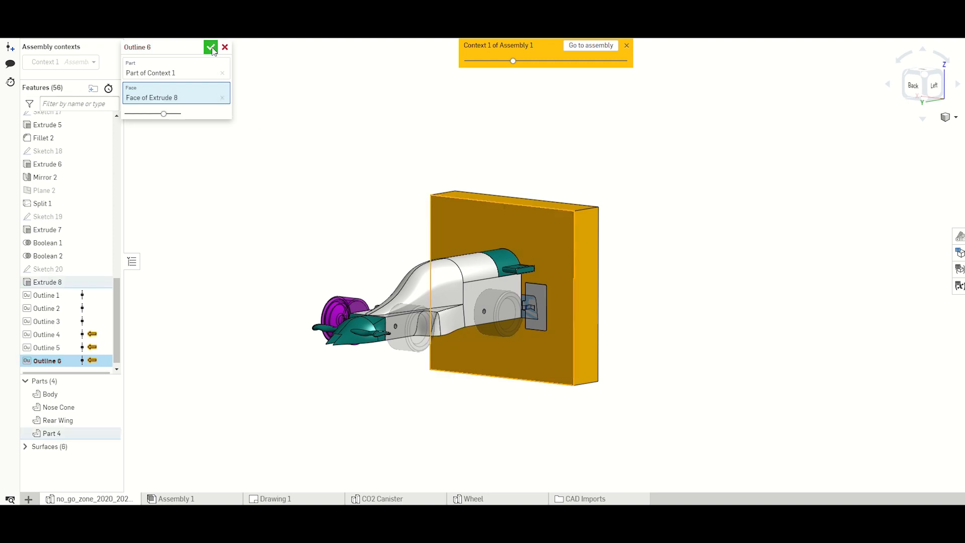
left_click(210, 47)
right_click_drag(252, 144, 336, 162)
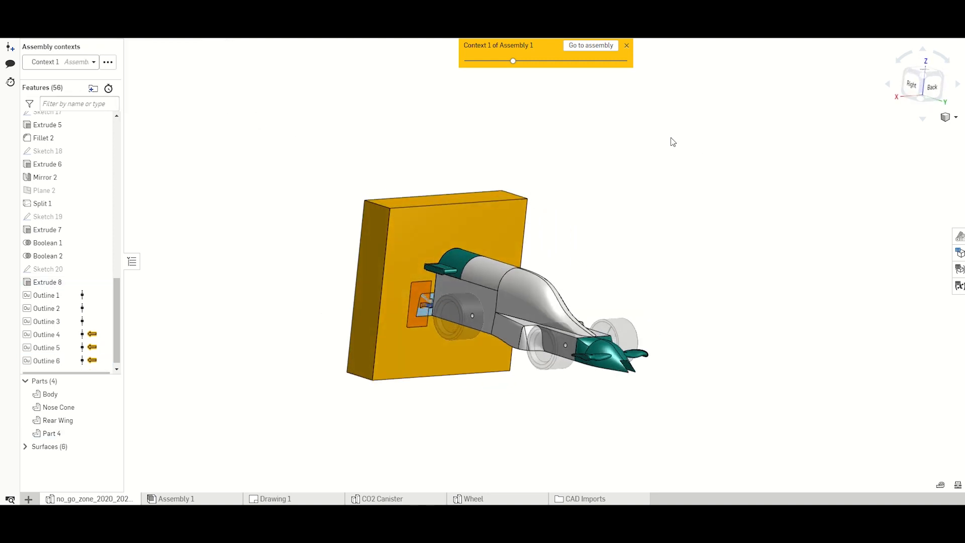
left_click(791, 42)
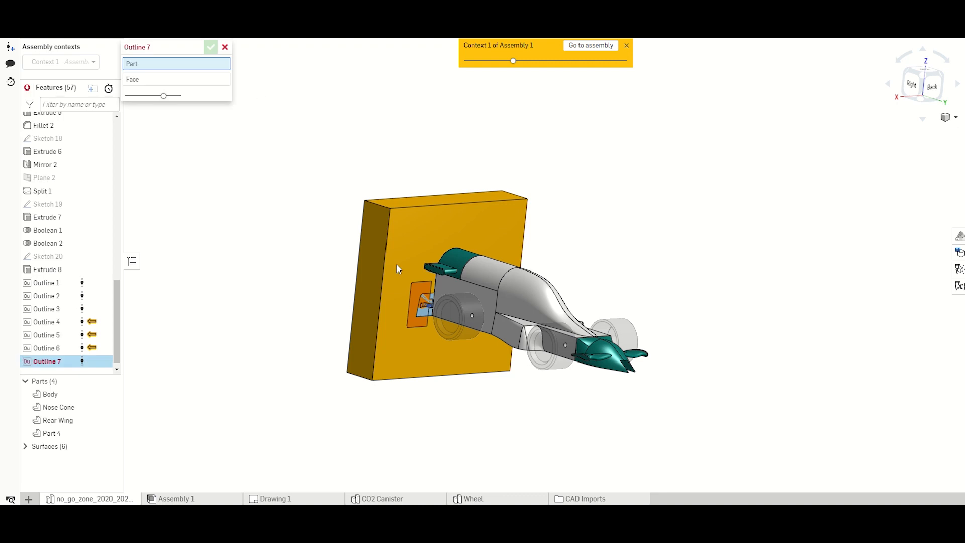
left_click(465, 328)
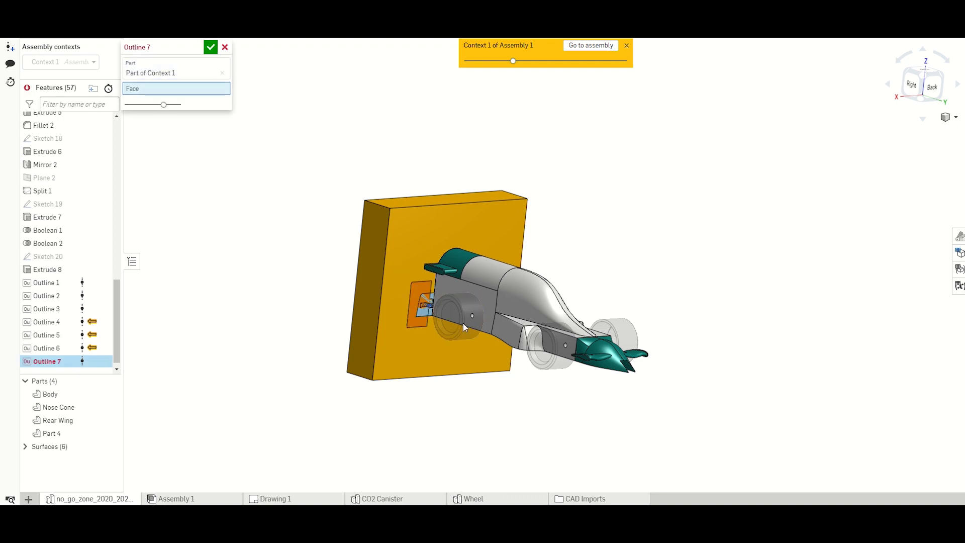
left_click(413, 245)
left_click(211, 47)
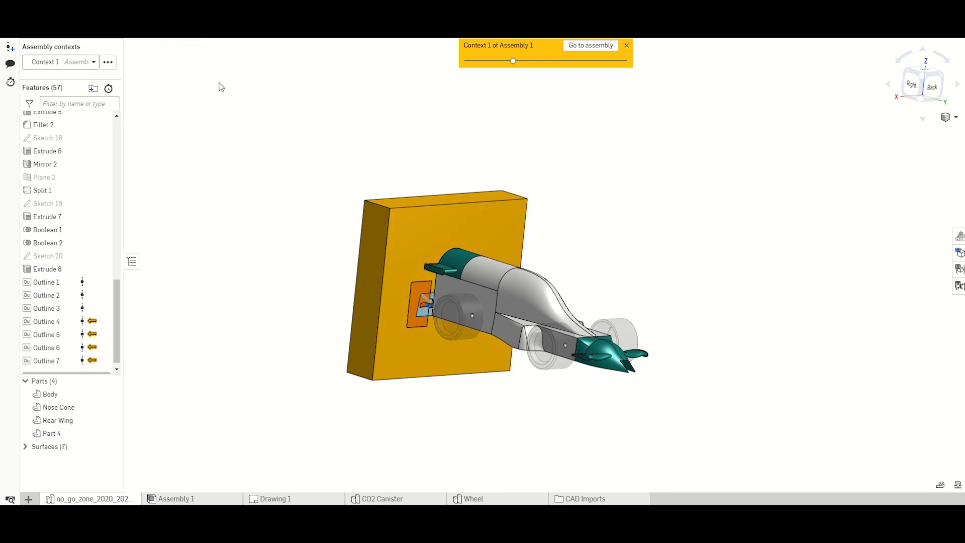
Exit the assembly context and hide the Body, Nose Cone, Rear Wing and Part 4, leaving only the outline surfaces shown
left_click(628, 46)
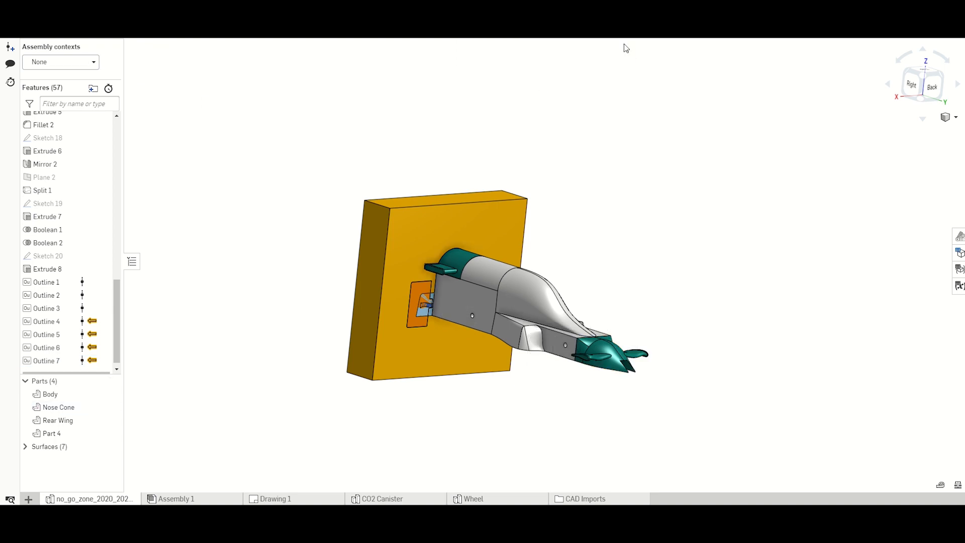
left_click(111, 394)
left_click(110, 407)
left_click(111, 420)
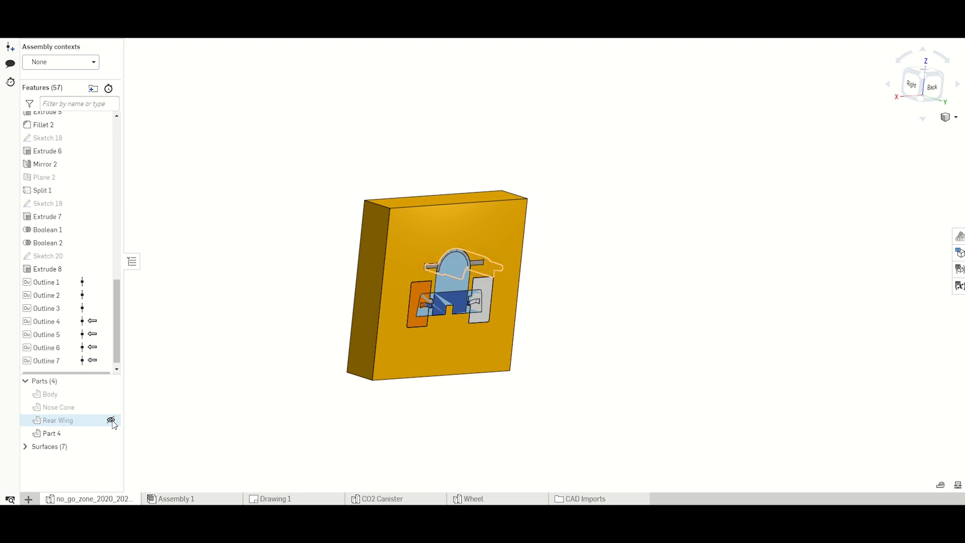
left_click(110, 433)
Examine the overlapping body and wheel outline surfaces from the back view and show Part 4 again
key("shift+2")
mouse_move(243, 394)
right_mouse_down()
mouse_move(244, 383)
mouse_move(258, 409)
mouse_move(247, 409)
right_mouse_up()
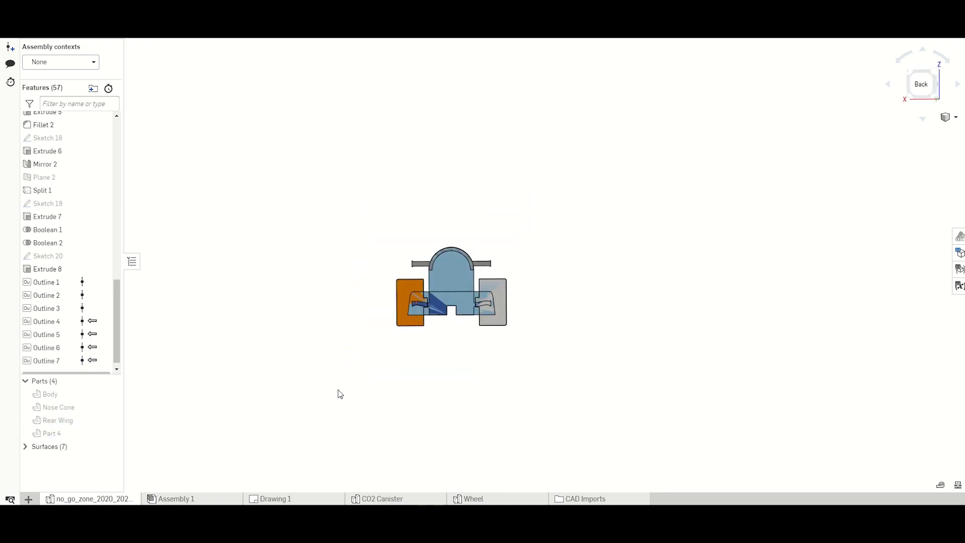
scroll(445, 284, "up", 5)
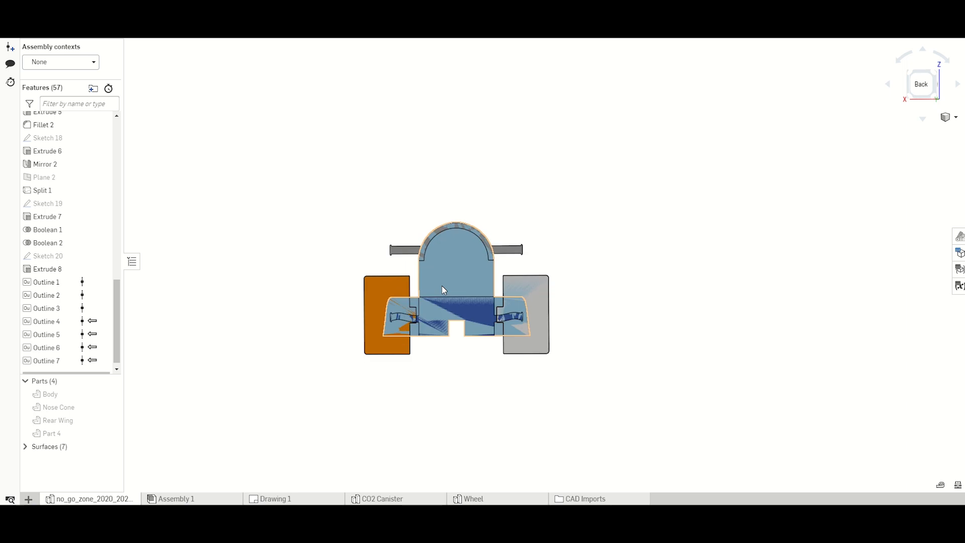
left_click(370, 288)
left_click(424, 316)
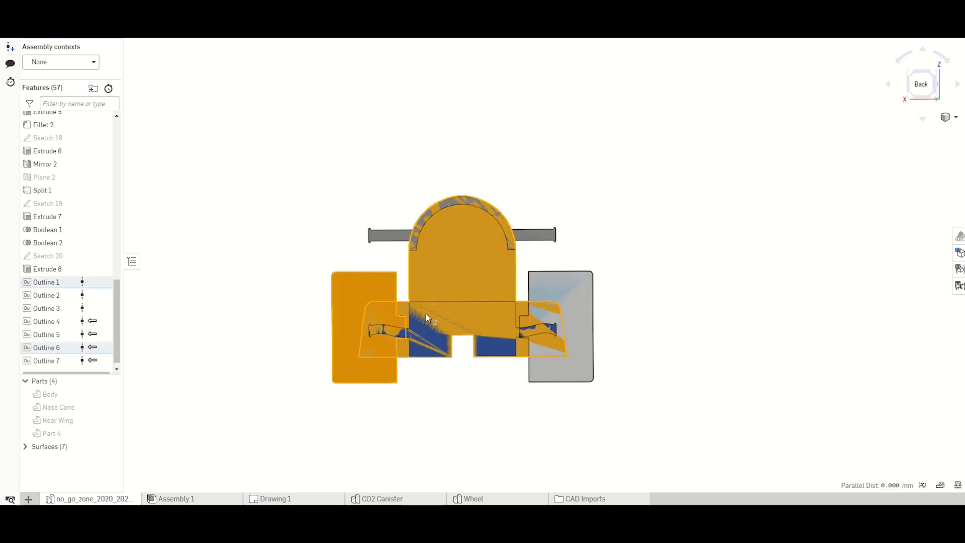
left_click(425, 312)
left_click(617, 288)
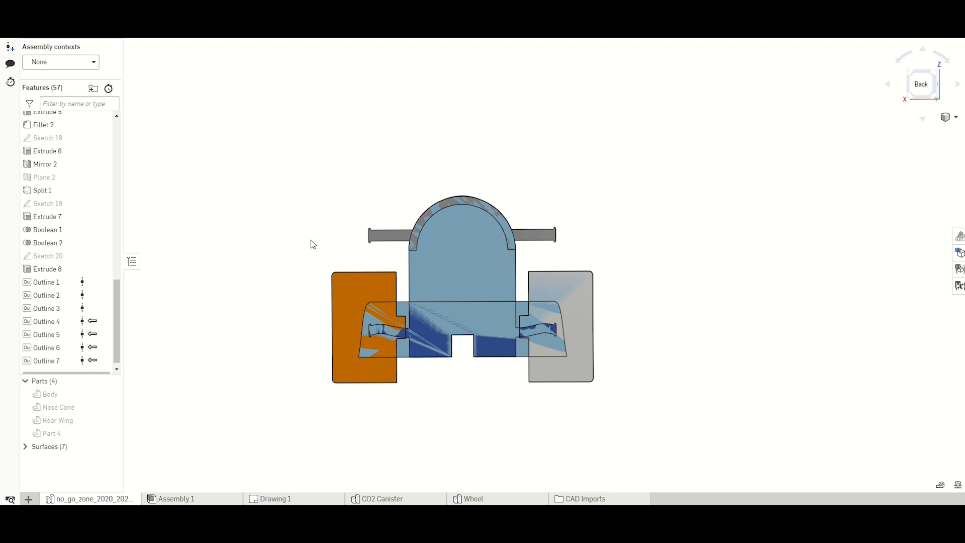
left_click(111, 432)
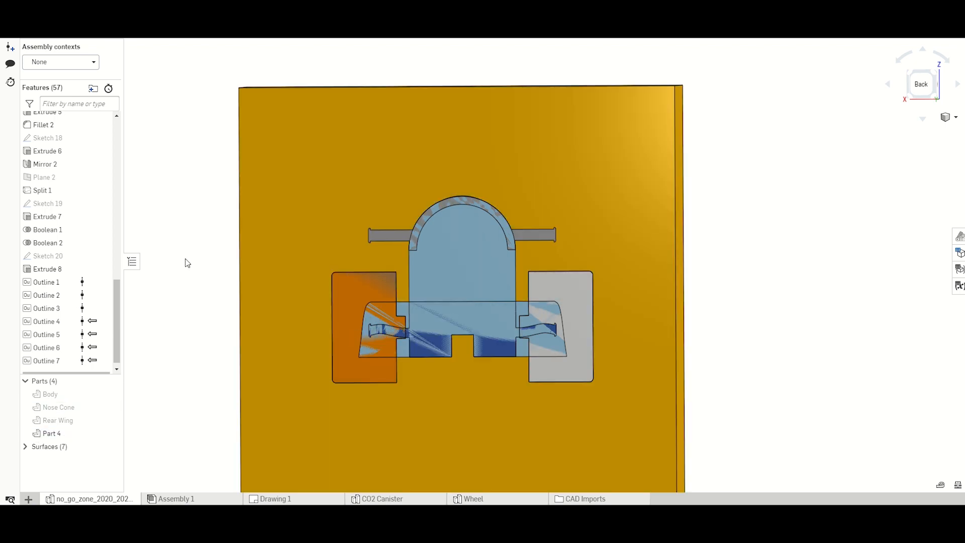
Hide Part 4 and select the overlapping outline surfaces of the wheels, body and rear wing to inspect them, then clear the selection
left_click(111, 433)
right_click_drag(308, 241, 354, 269)
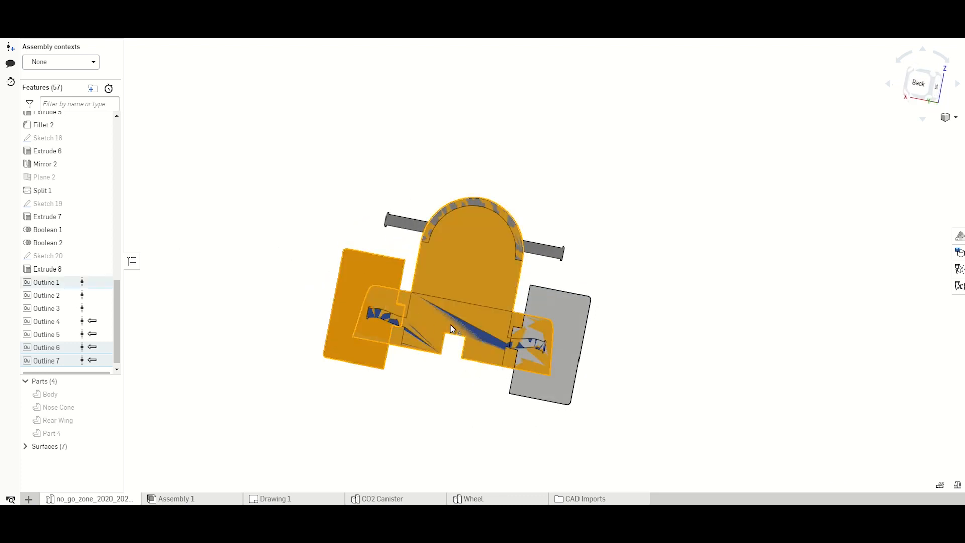
left_click(578, 313)
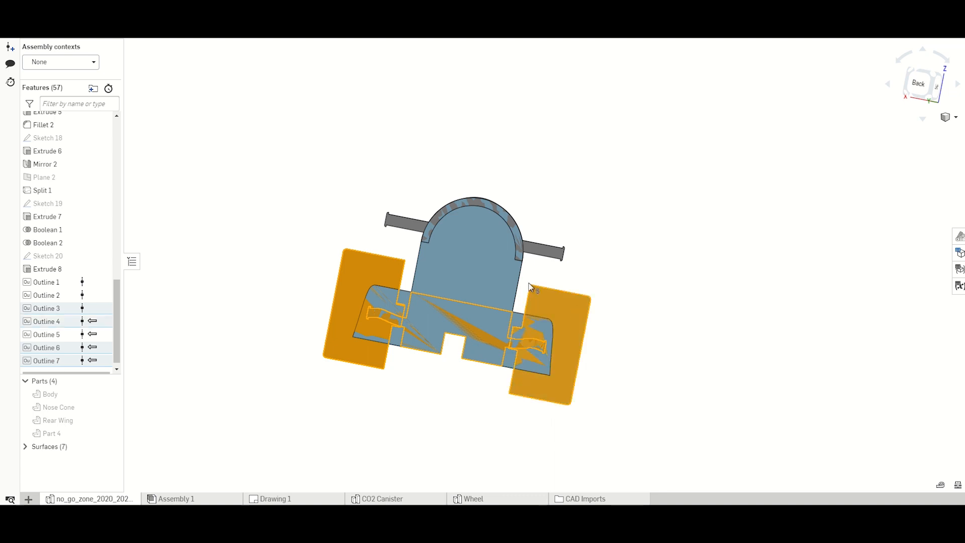
left_click(503, 255)
left_click(536, 253)
right_click_drag(634, 206, 647, 246)
left_click(626, 225)
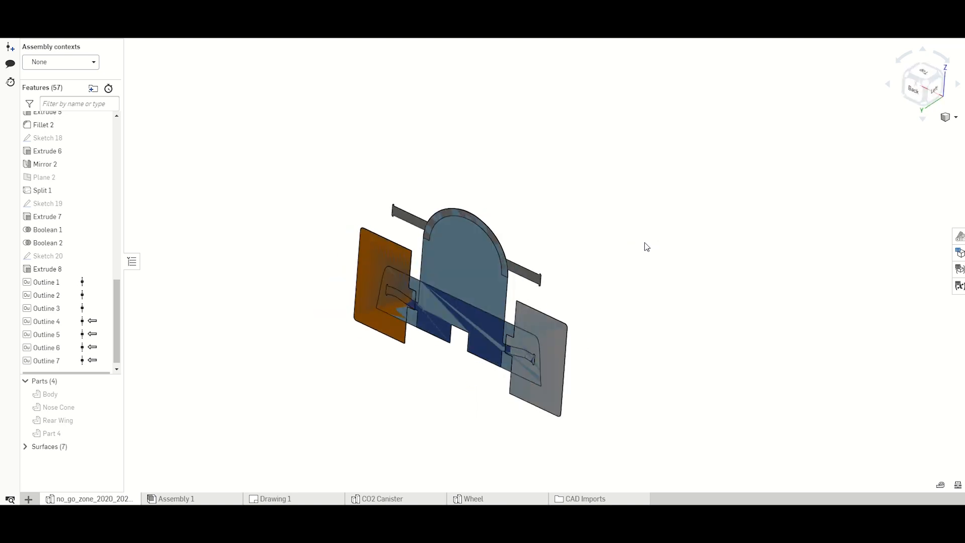
Measure the area of one front wheel outline surface and check the length unit options in the Measure tool
left_click(566, 324)
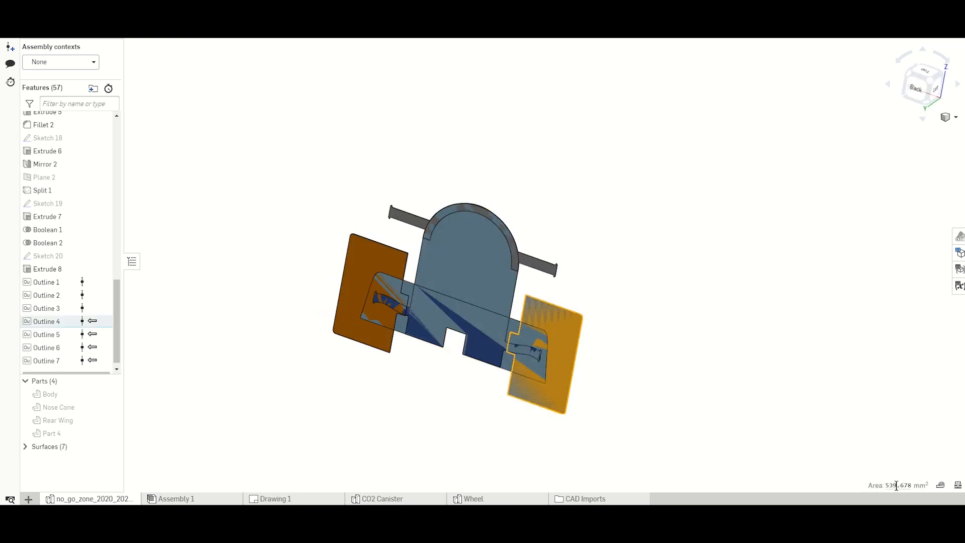
triple_click(886, 486)
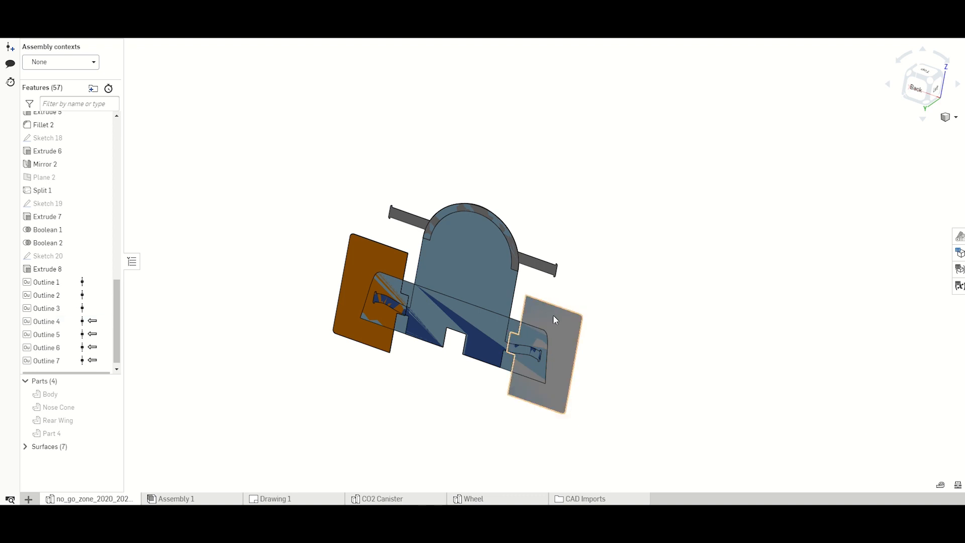
left_click(667, 254)
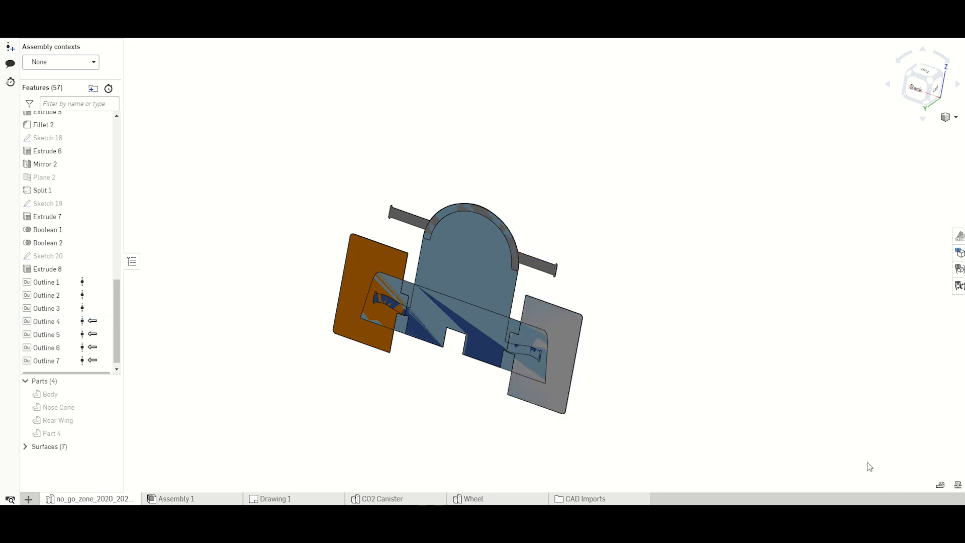
left_click(940, 486)
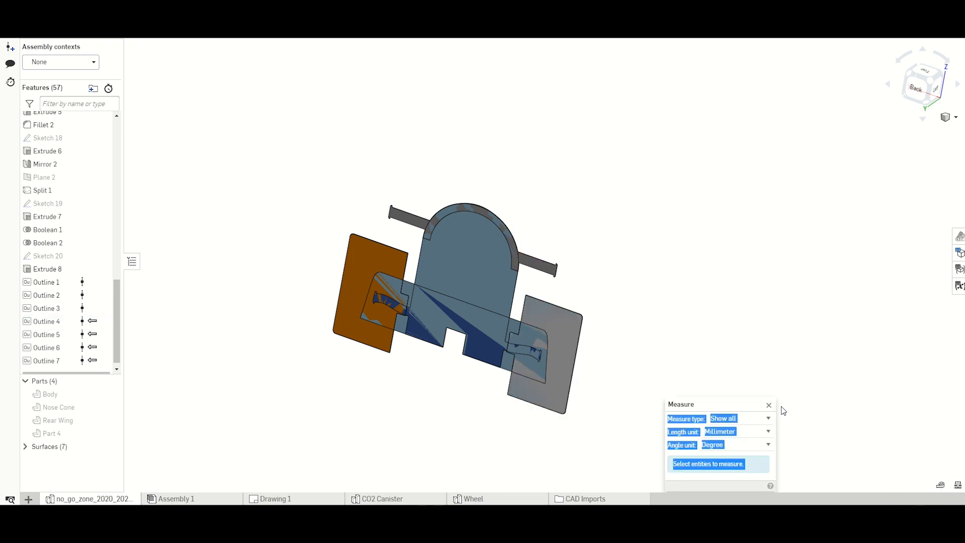
left_click(767, 432)
left_click(813, 419)
left_click(769, 405)
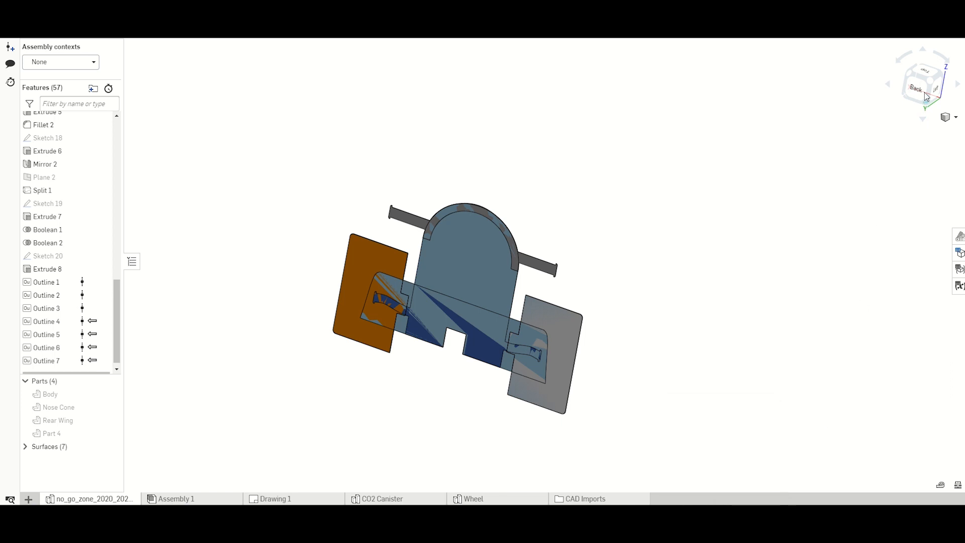
Switch to the SimScale Video project and set the force coefficients' reference area value to 9.712e-4 m²
mouse_move(433, 493)
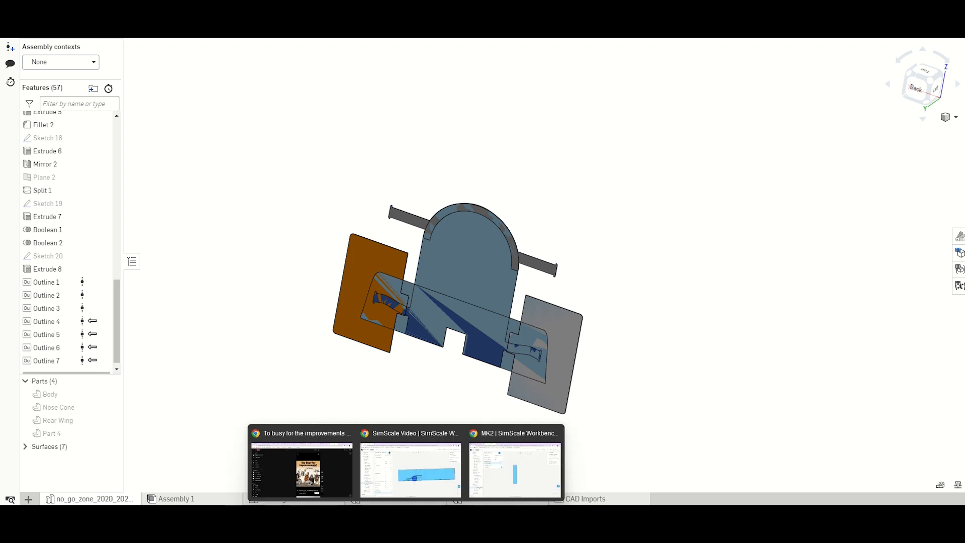
left_click(523, 472)
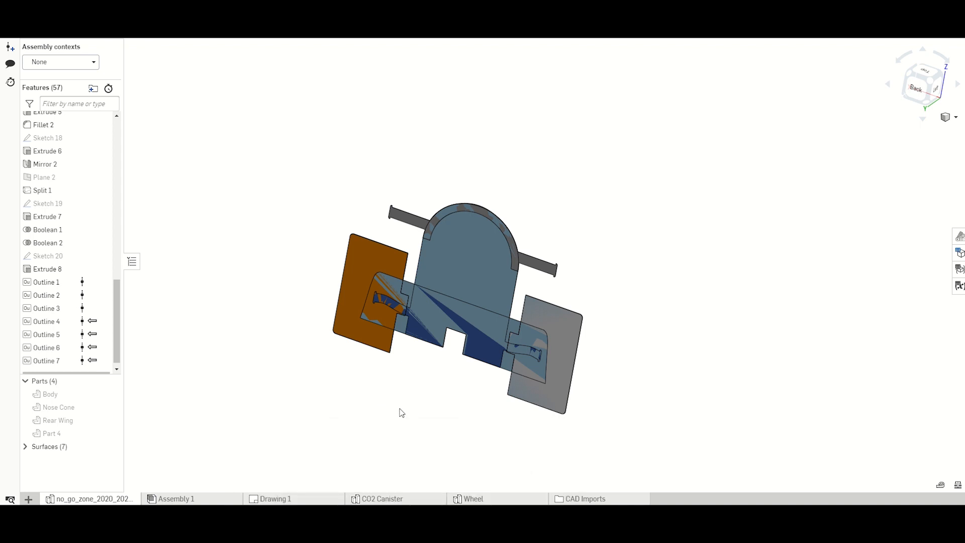
mouse_move(407, 504)
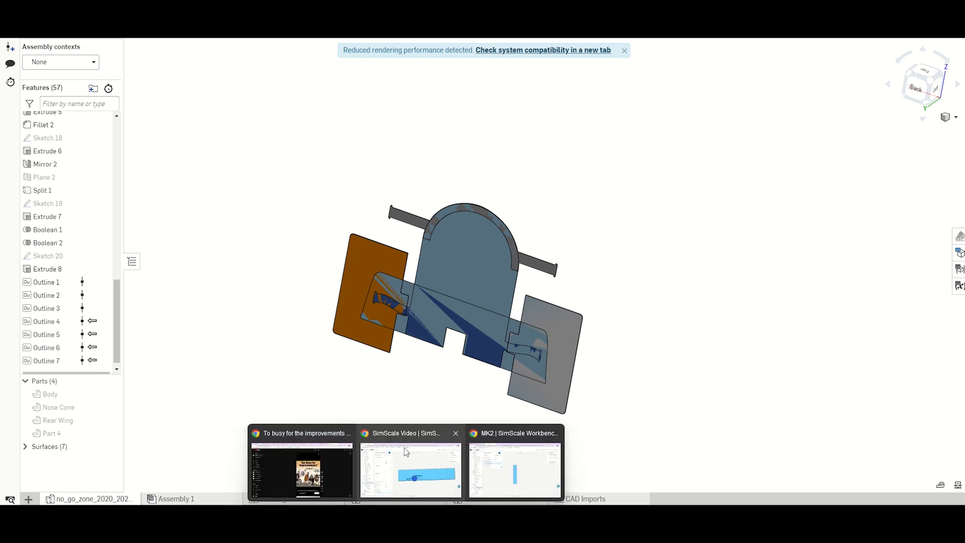
left_click(406, 453)
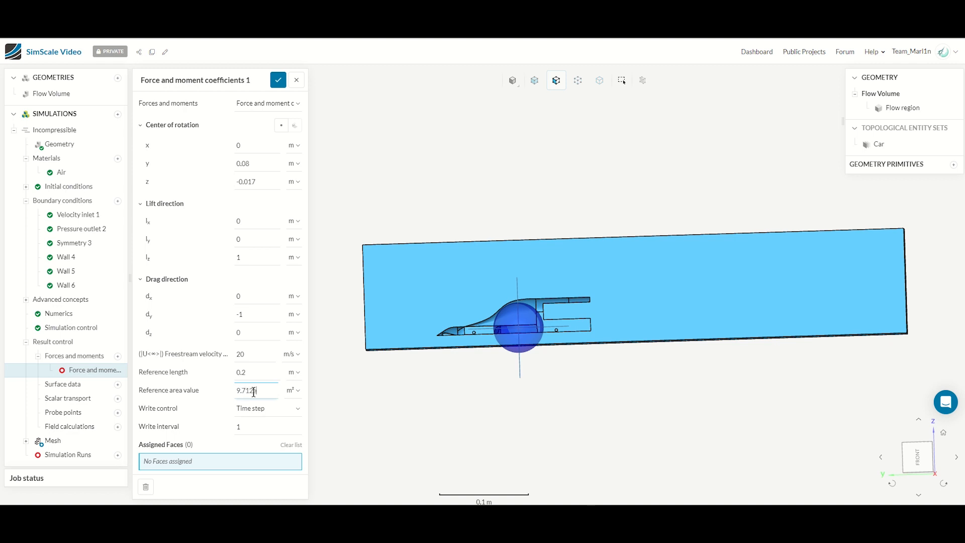
left_click(365, 395)
Assign the Car entity set to the force and moment coefficients and save the result control
left_click(219, 463)
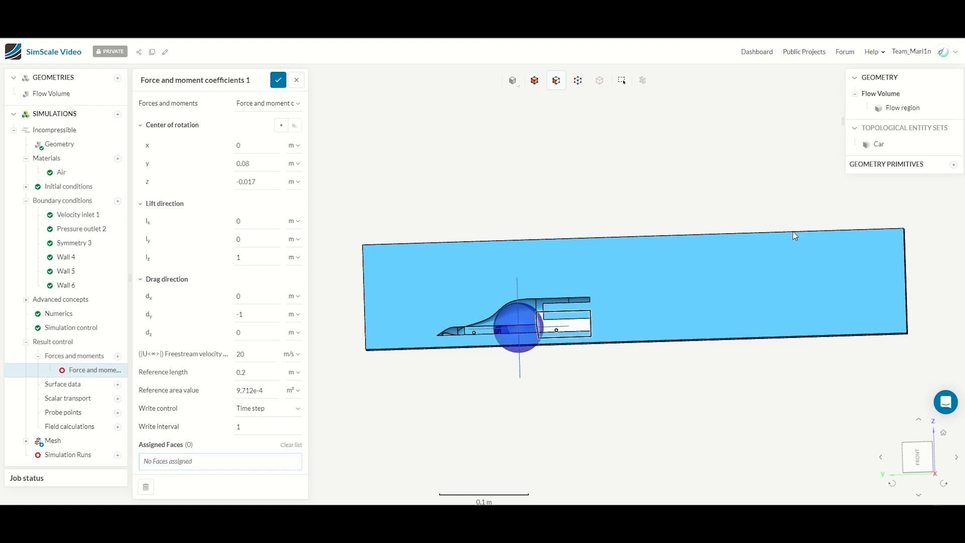
left_click(879, 144)
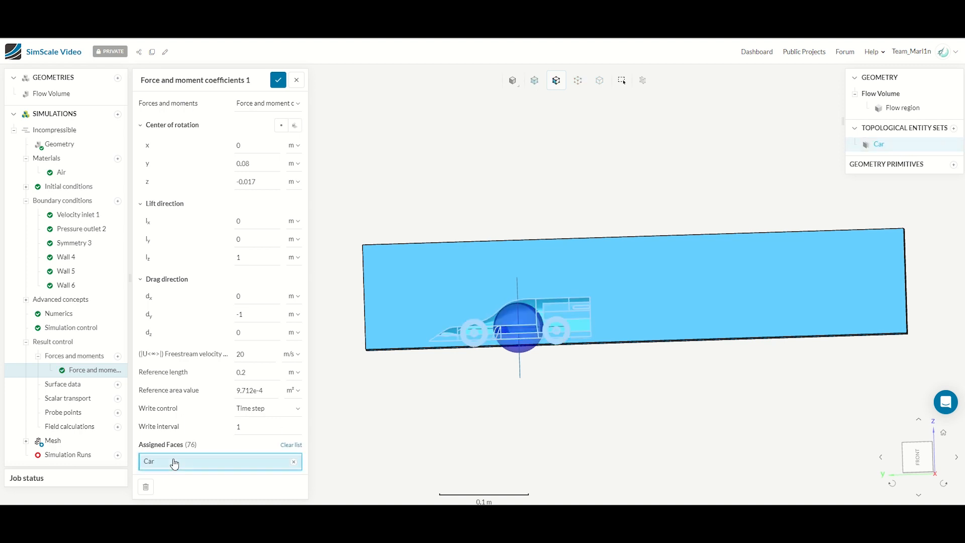
left_click(278, 80)
Open the mesh settings and add a Cartesian box geometry primitive
scroll(338, 256, "up", 3)
left_click_drag(275, 251, 428, 313)
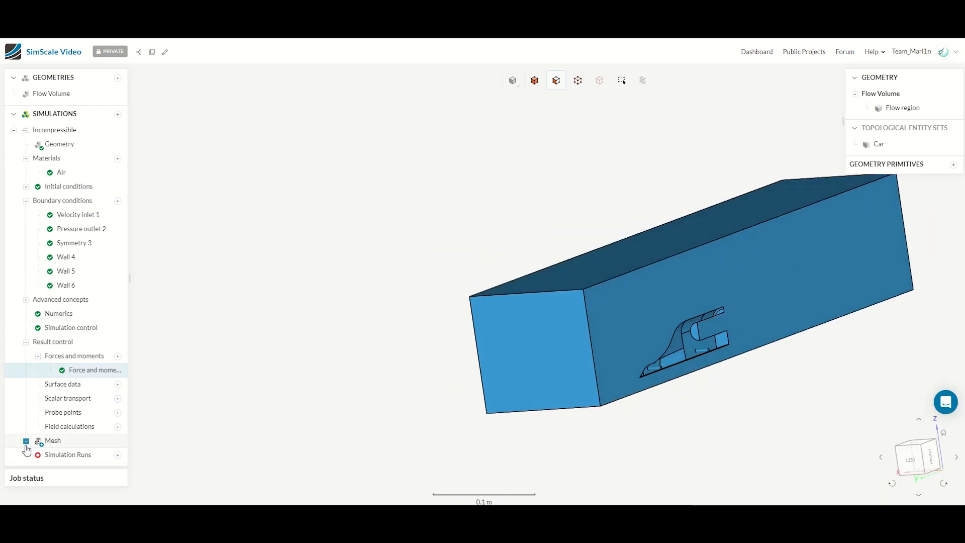
left_click(53, 441)
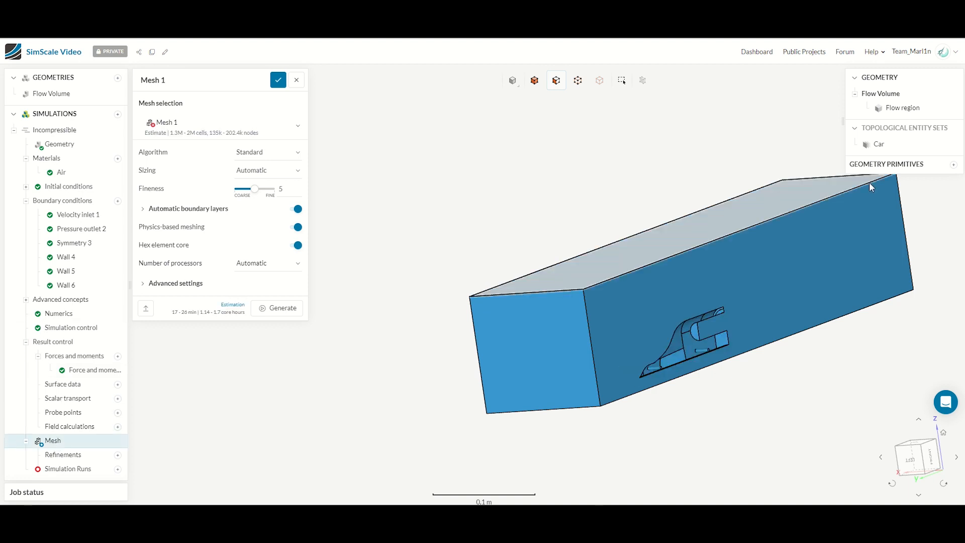
left_click(953, 165)
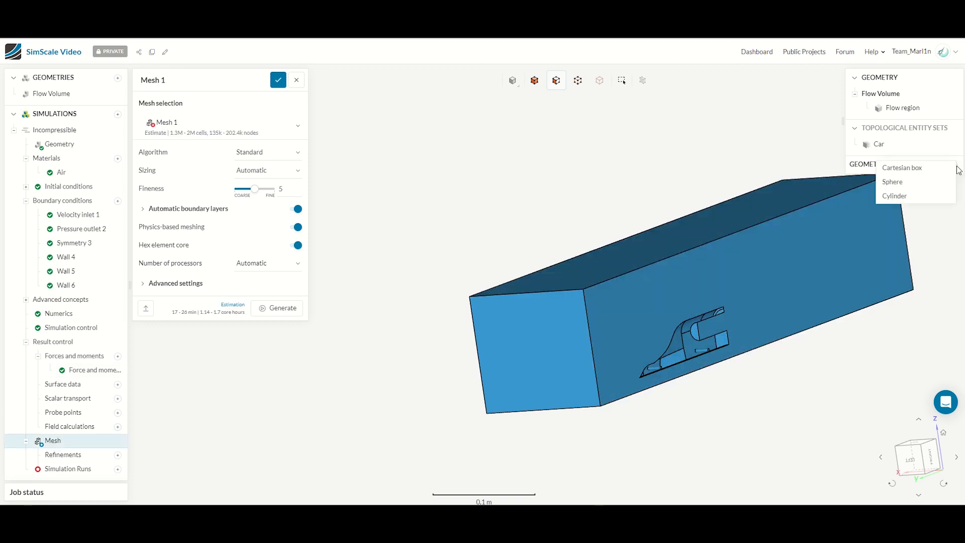
left_click(908, 170)
Hide the flow region's end face in front of the car (face27) and view the model squarely from the Left side
scroll(571, 371, "up", 2)
scroll(512, 356, "up", 1)
scroll(505, 354, "down", 5)
left_click_drag(487, 355, 531, 335)
scroll(549, 333, "up", 5)
left_click_drag(583, 408, 559, 413)
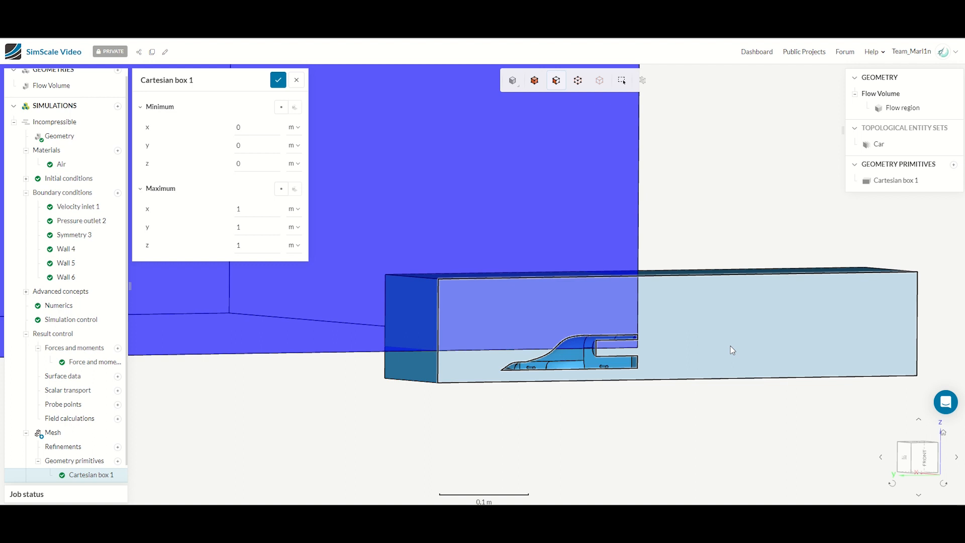
left_click_drag(634, 429, 792, 418)
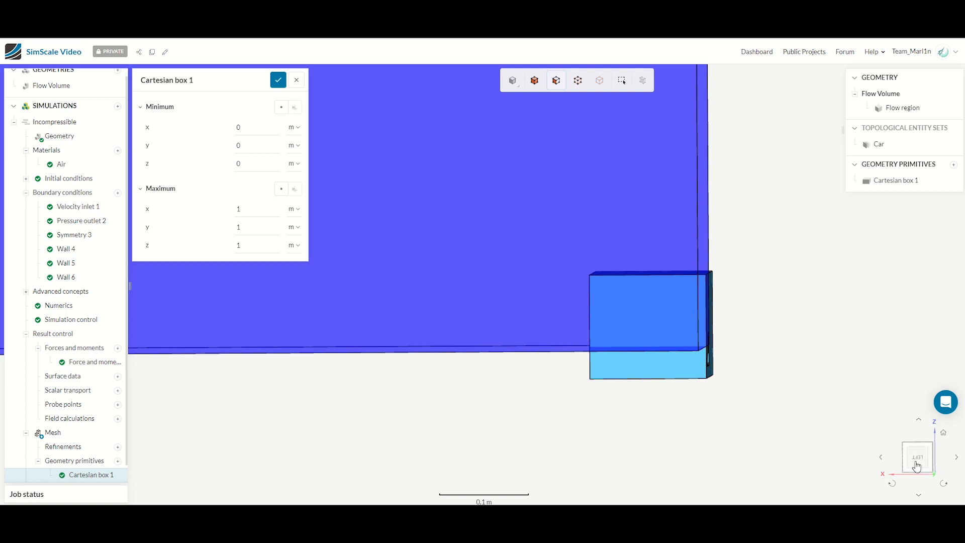
left_click(917, 467)
left_click(943, 484)
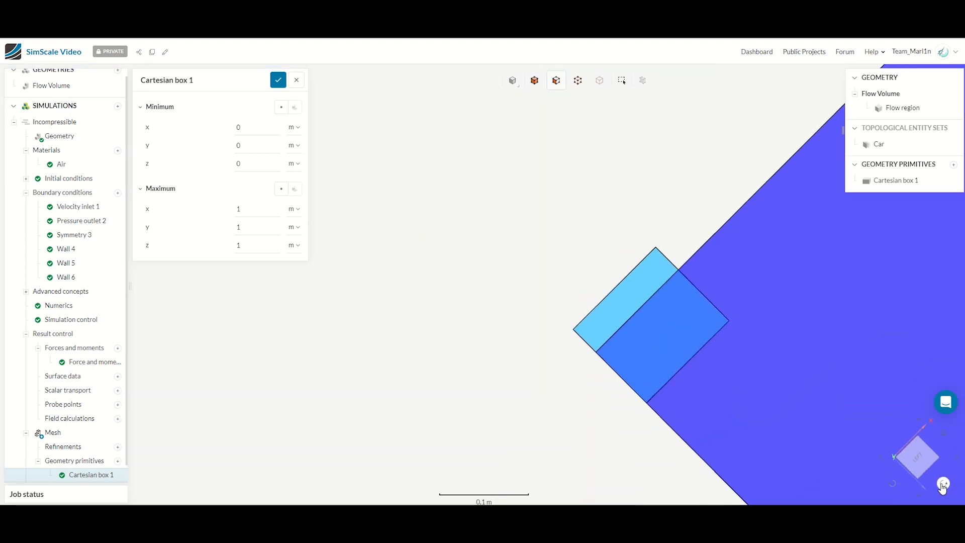
left_click(943, 483)
left_click(943, 483)
left_click(943, 483)
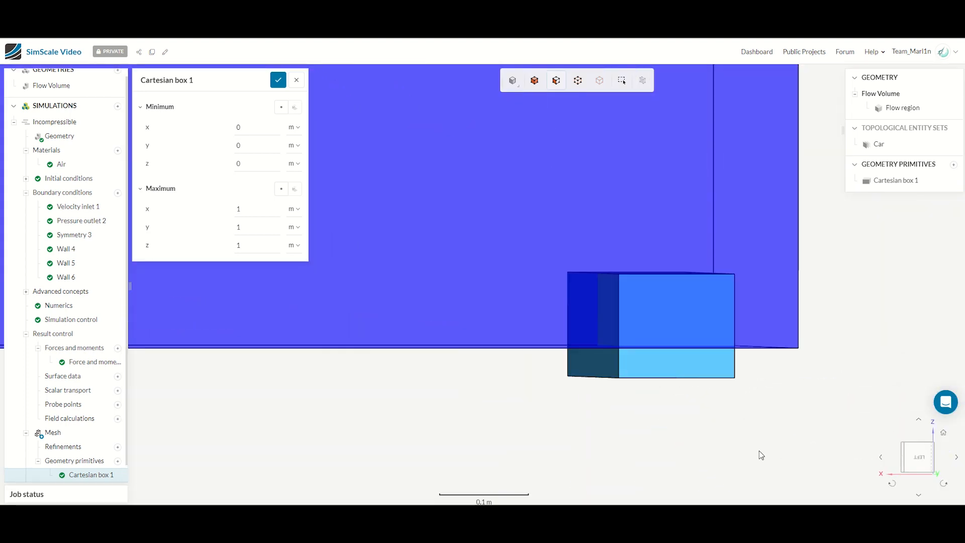
right_click(702, 366)
mouse_move(739, 347)
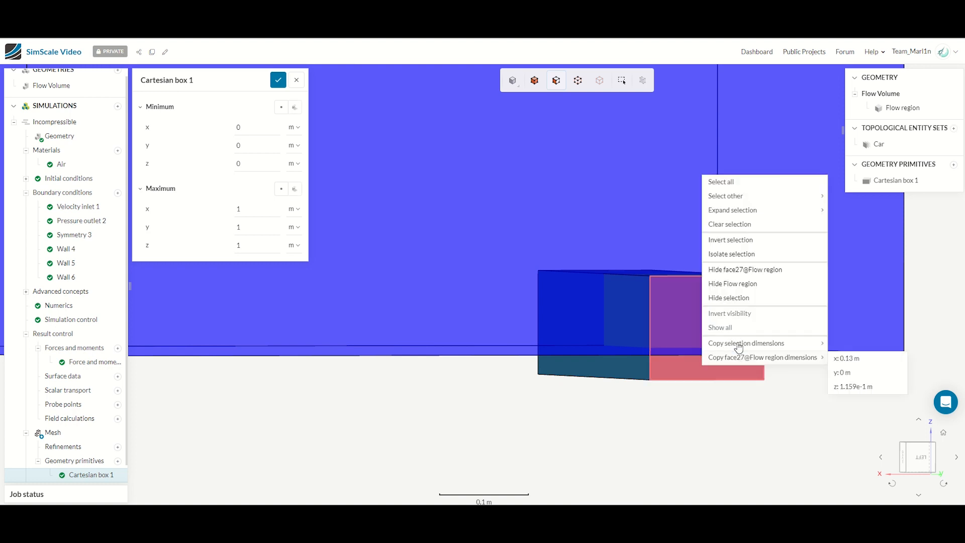
left_click(733, 271)
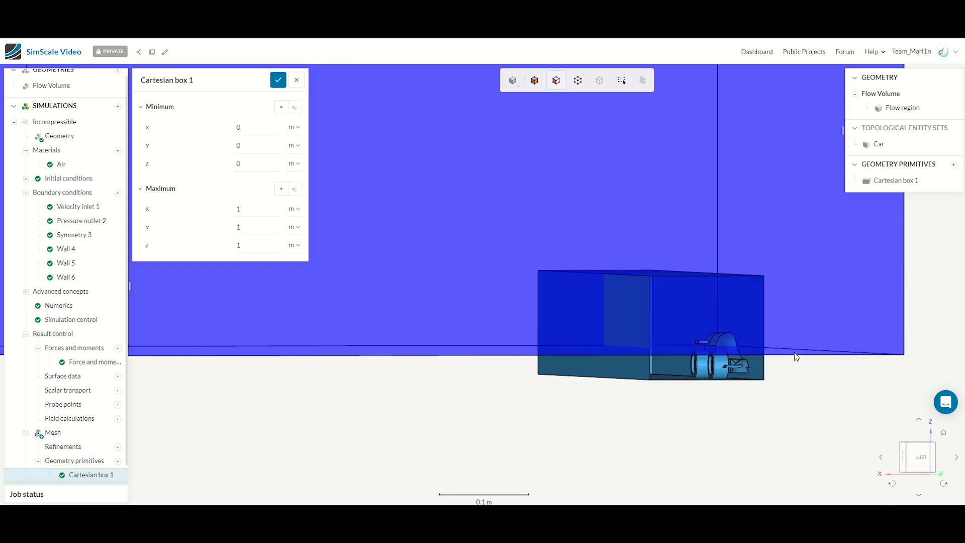
left_click(926, 470)
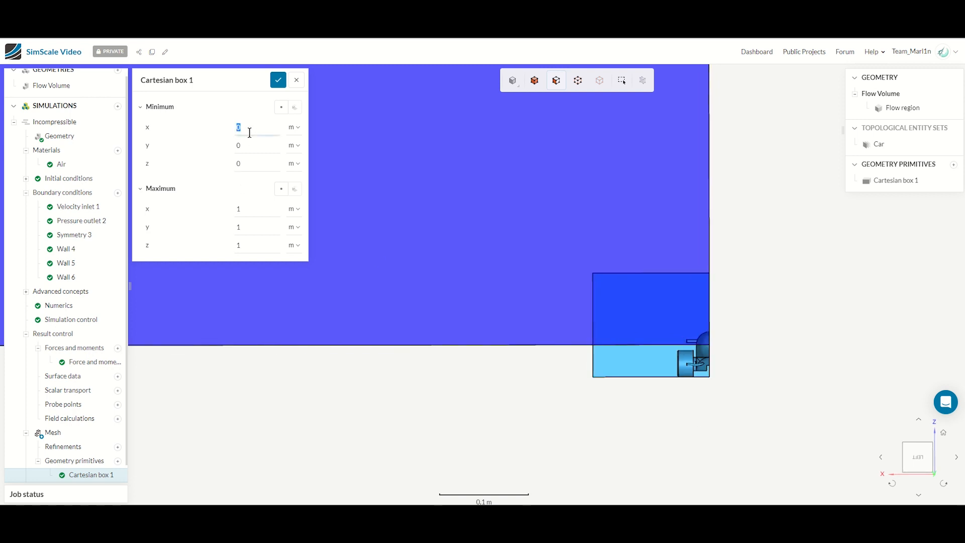
Set the Cartesian box's maximum x to 0.06 m
left_click(245, 208)
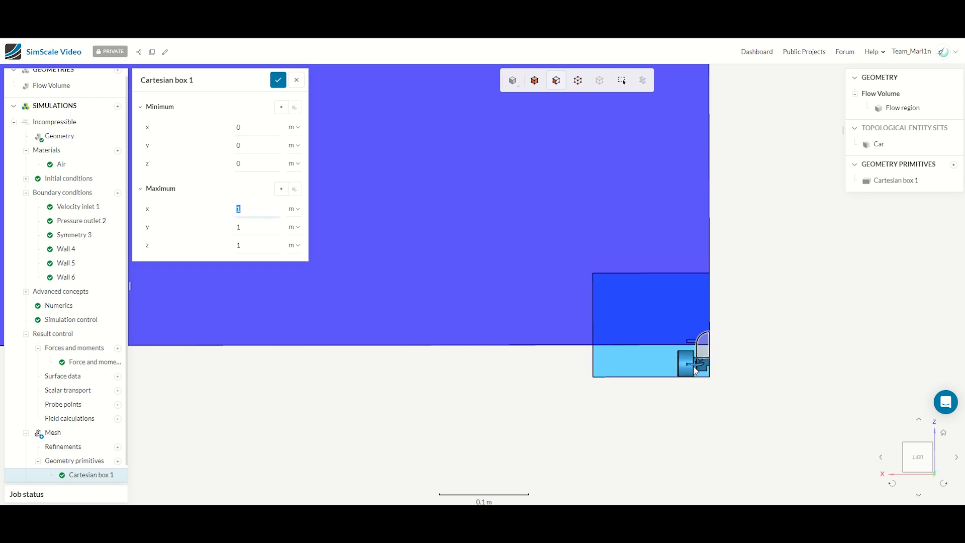
type("0.")
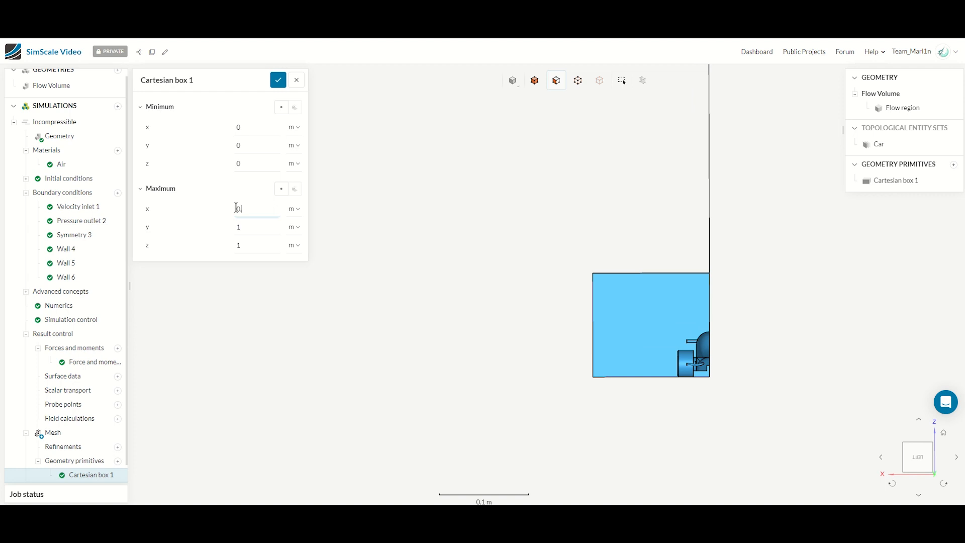
type("05")
key("BackSpace")
type("8")
key("BackSpace")
type("7")
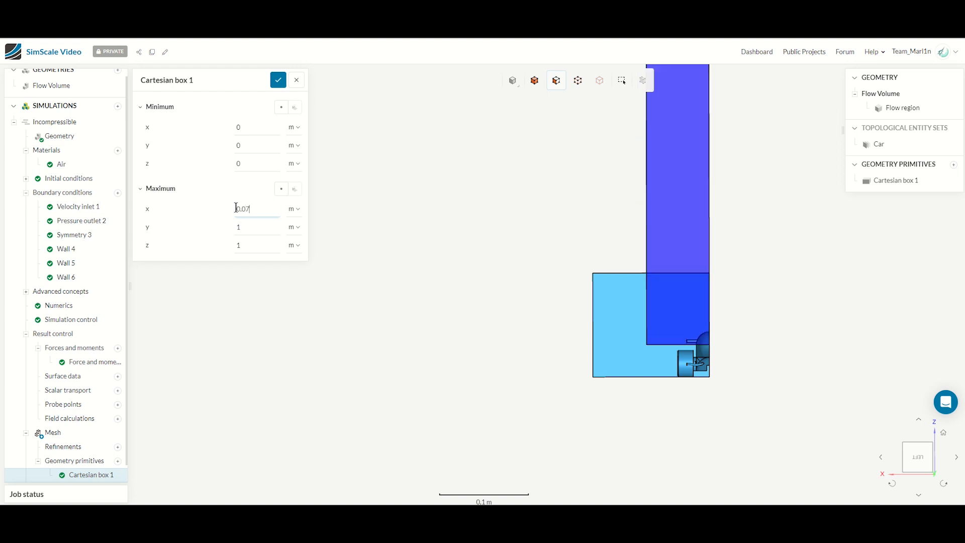
key("BackSpace")
type("6")
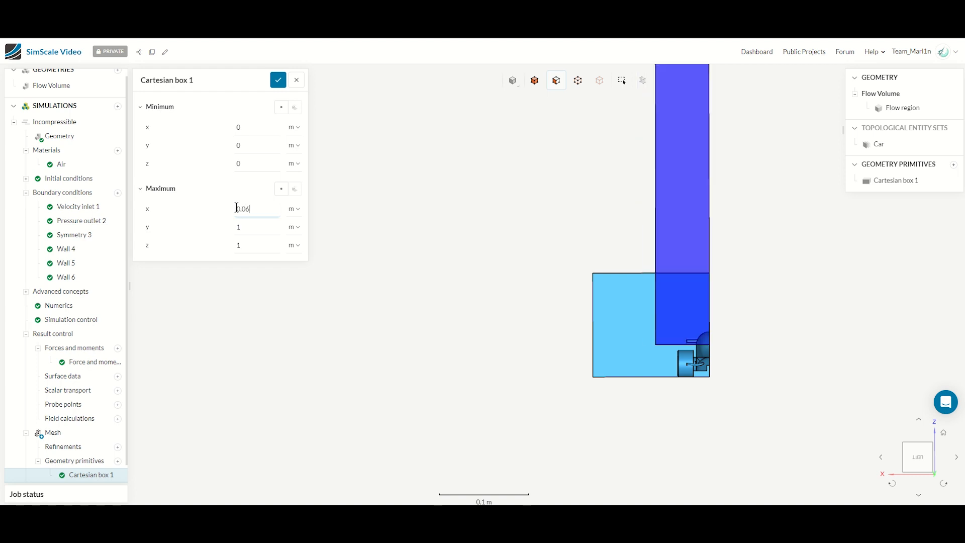
Set the Cartesian box's minimum z to -0.0359 m and check its lower edge against the flow region's floor
double_click(256, 165)
type("-0.0359")
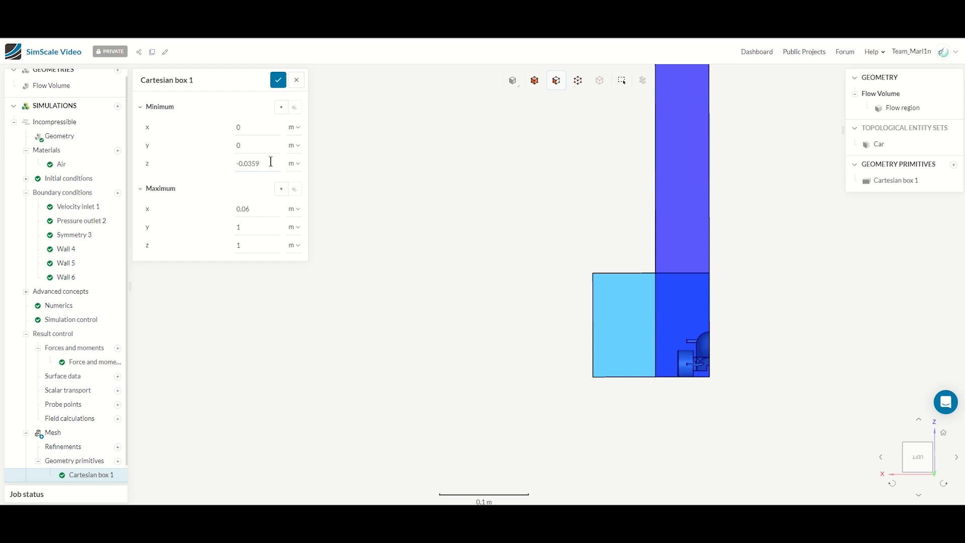
scroll(688, 364, "up", 5)
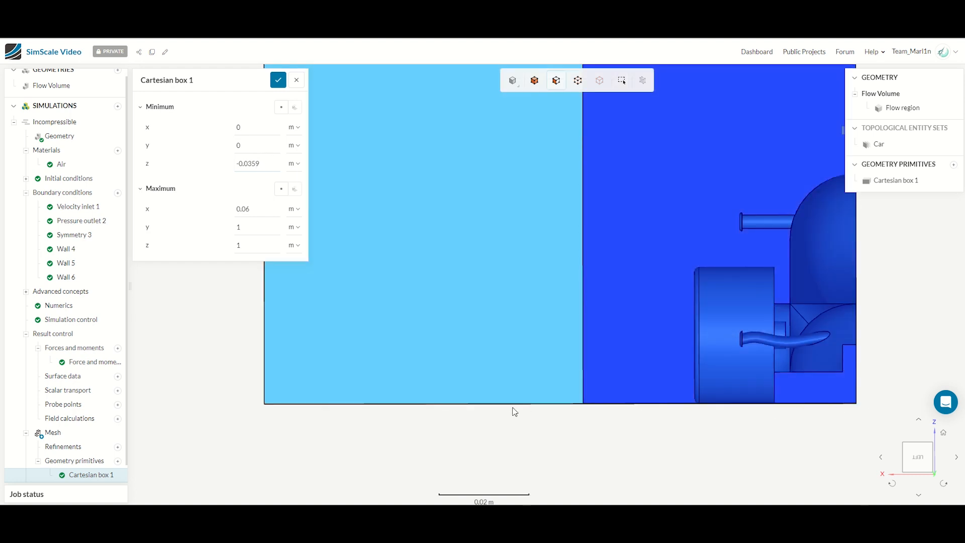
scroll(508, 424, "down", 3)
Set the Cartesian box's maximum z to 0.025 m
double_click(246, 245)
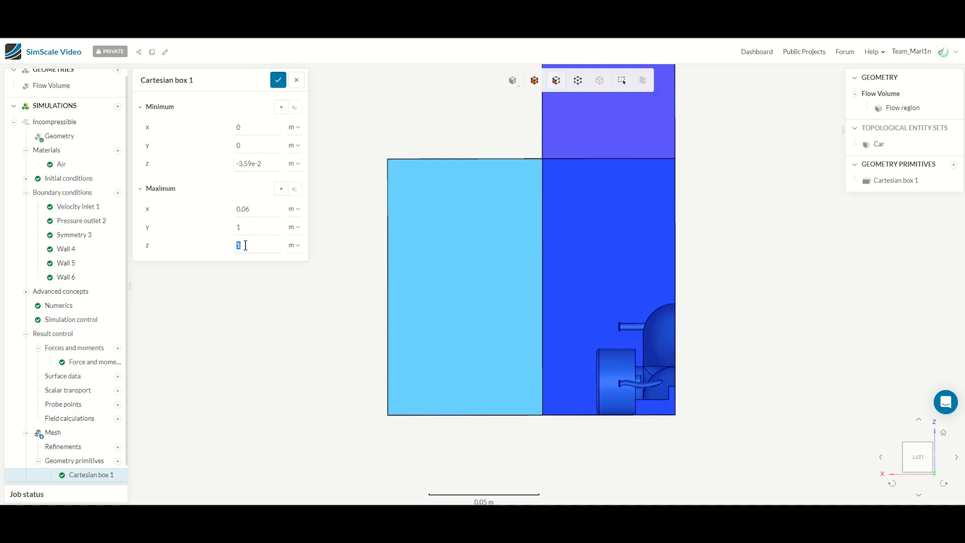
type("0.")
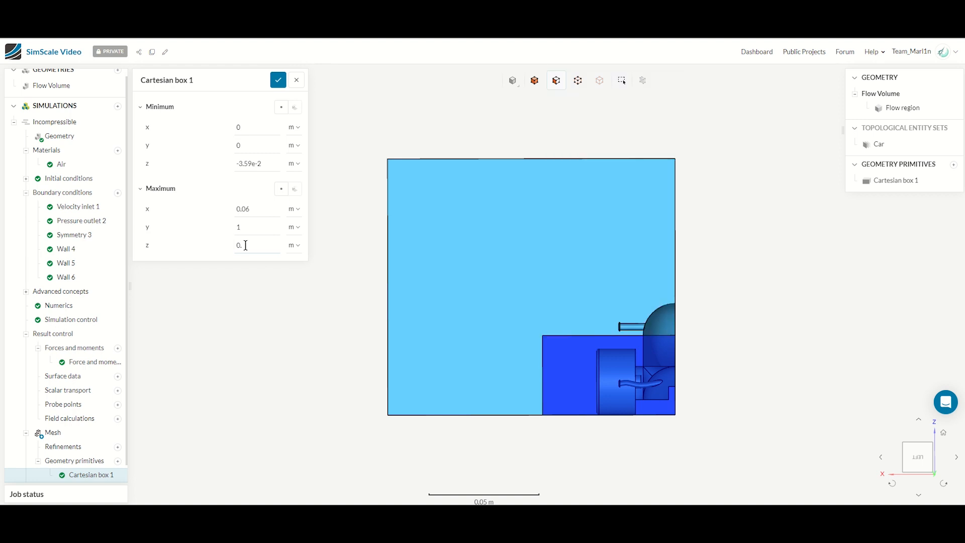
type("06")
key("BackSpace")
type("5")
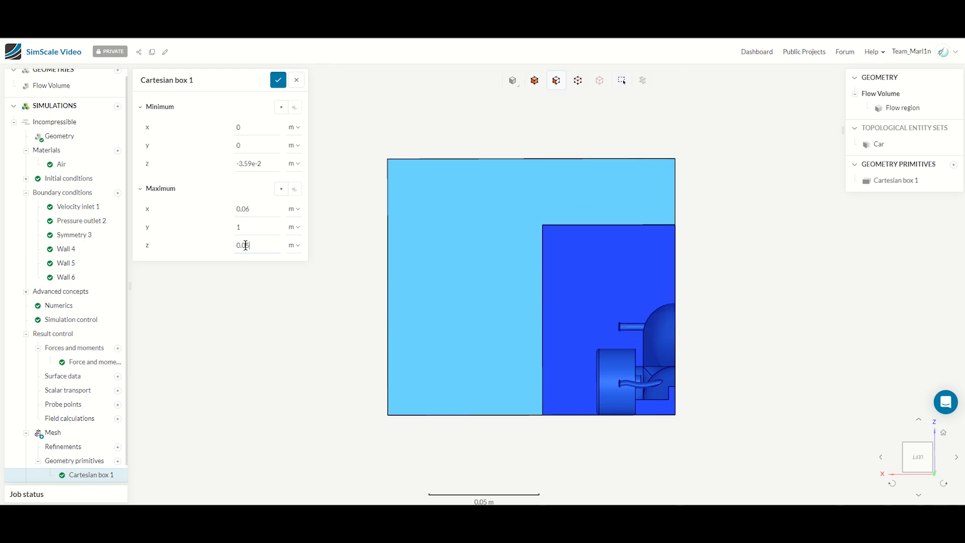
key("BackSpace")
type("4")
key("BackSpace")
type("3")
key("BackSpace")
type("2")
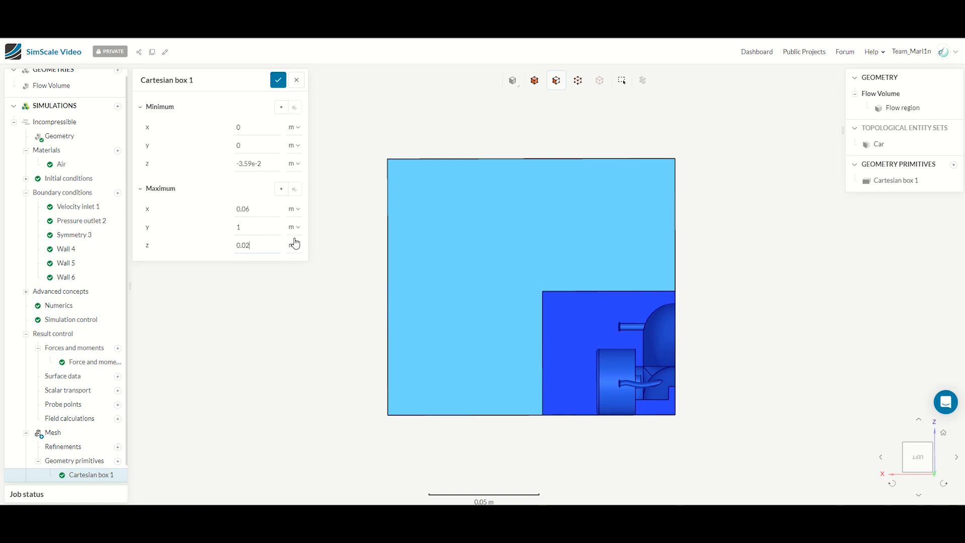
type("5")
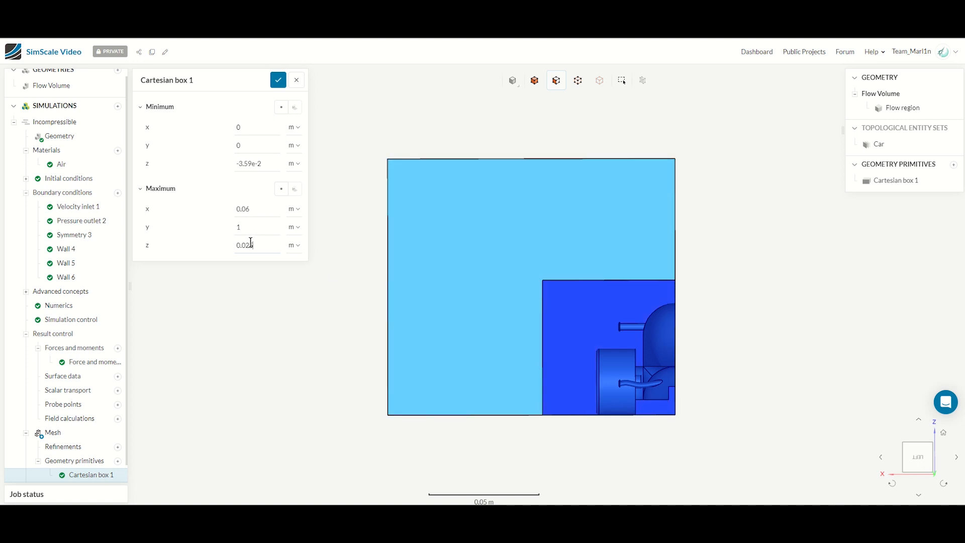
Set the Cartesian box's minimum y to -0.1 m so the box extends well behind the car
left_click_drag(708, 292, 541, 299)
scroll(673, 292, "up", 5)
scroll(672, 295, "down", 5)
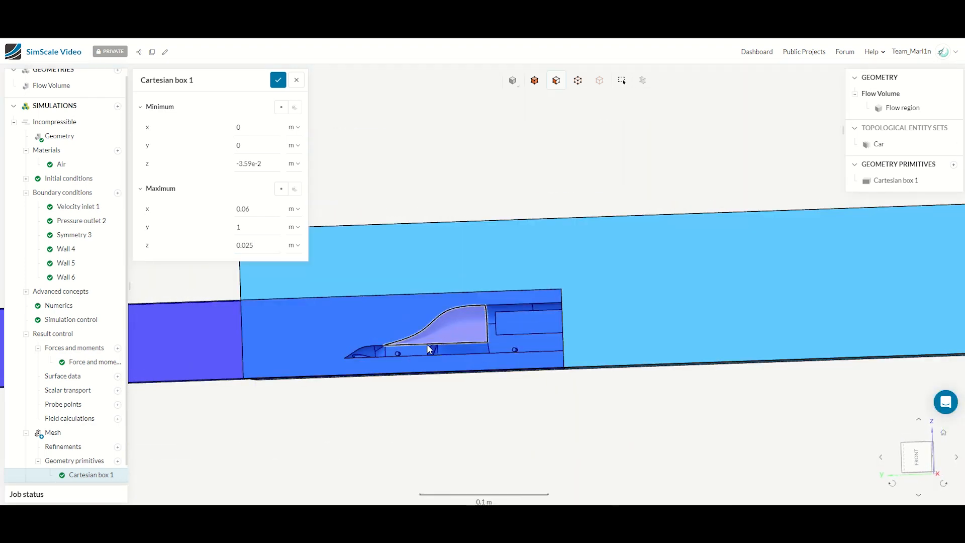
double_click(251, 143)
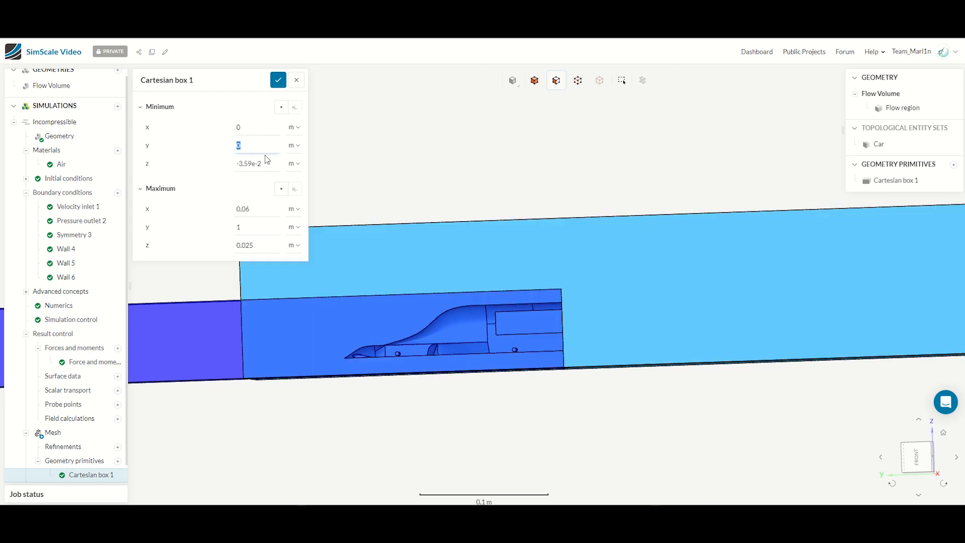
type("-0.08")
key("BackSpace")
type("7")
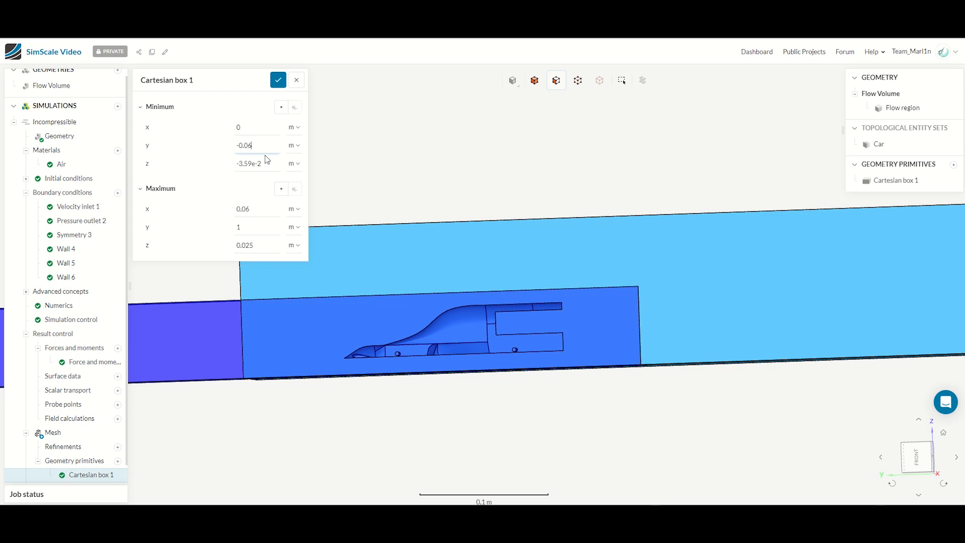
key("BackSpace")
type("8")
key("BackSpace")
key("BackSpace")
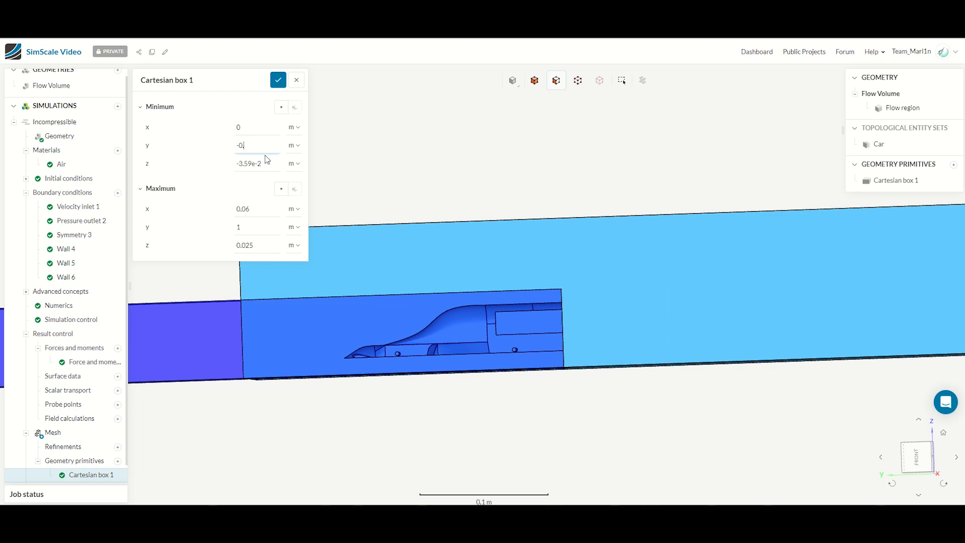
type("1")
key("BackSpace")
type("1")
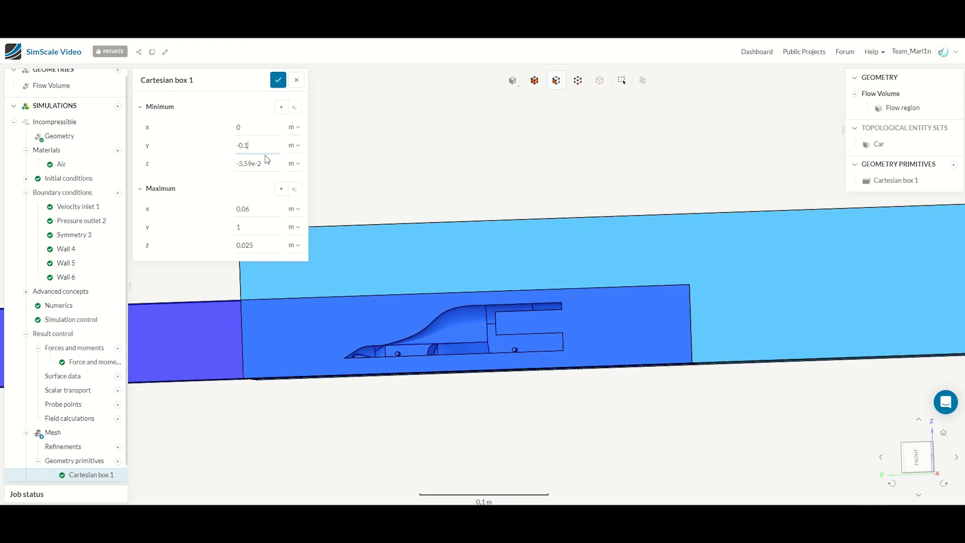
scroll(695, 383, "up", 2)
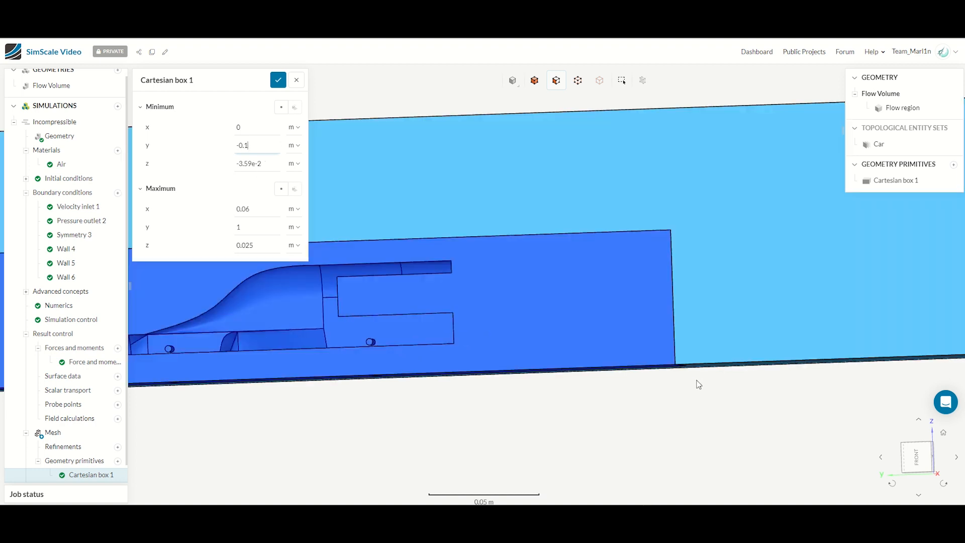
Set the Cartesian box's maximum y to 0.18 m and save the box
scroll(693, 388, "down", 5)
double_click(252, 231)
type("0.")
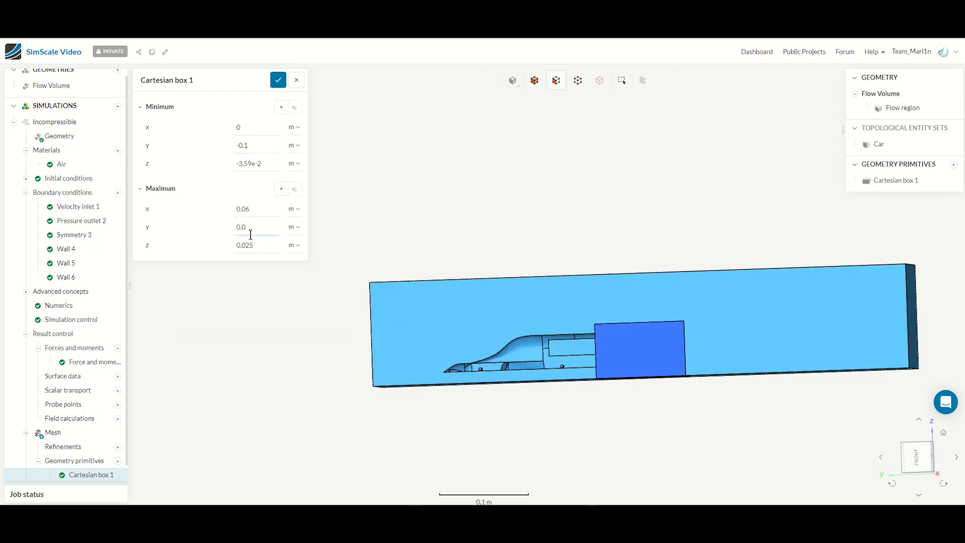
type("2")
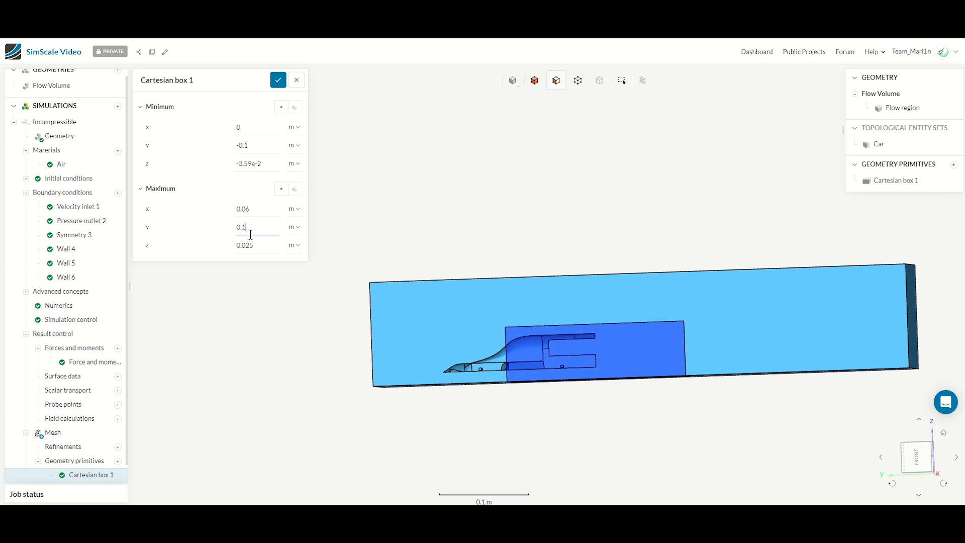
key("BackSpace")
type("18")
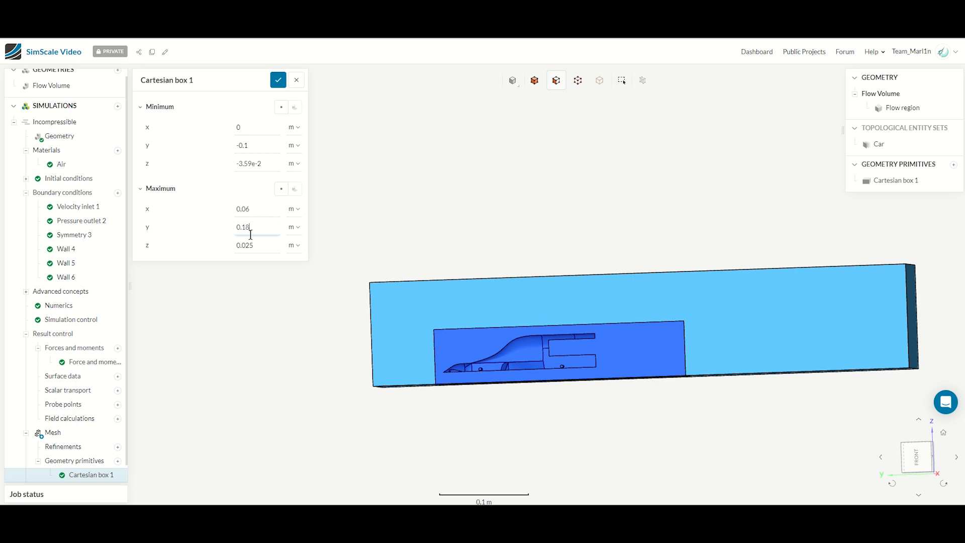
left_click(278, 79)
Show all hidden faces of the flow region again
left_click_drag(373, 232, 653, 235)
right_click(529, 236)
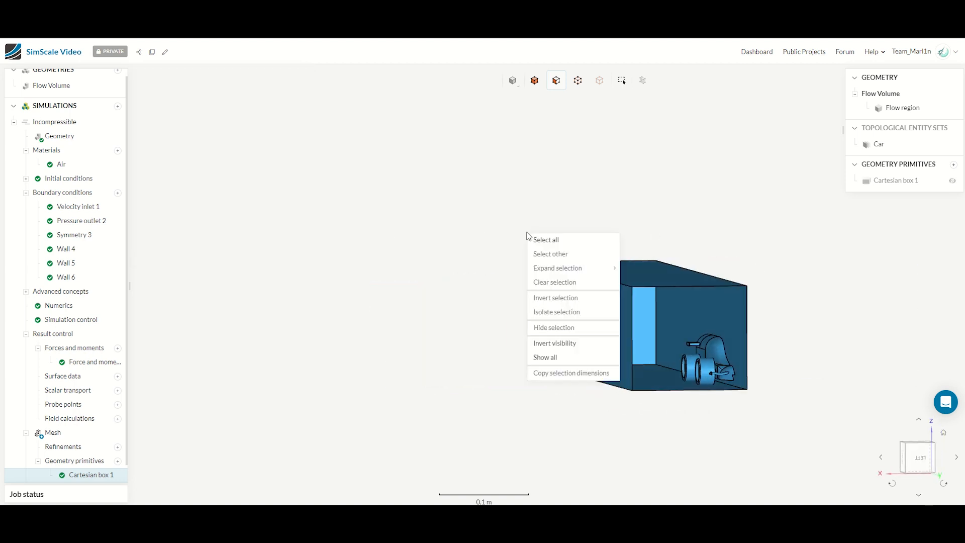
left_click(533, 356)
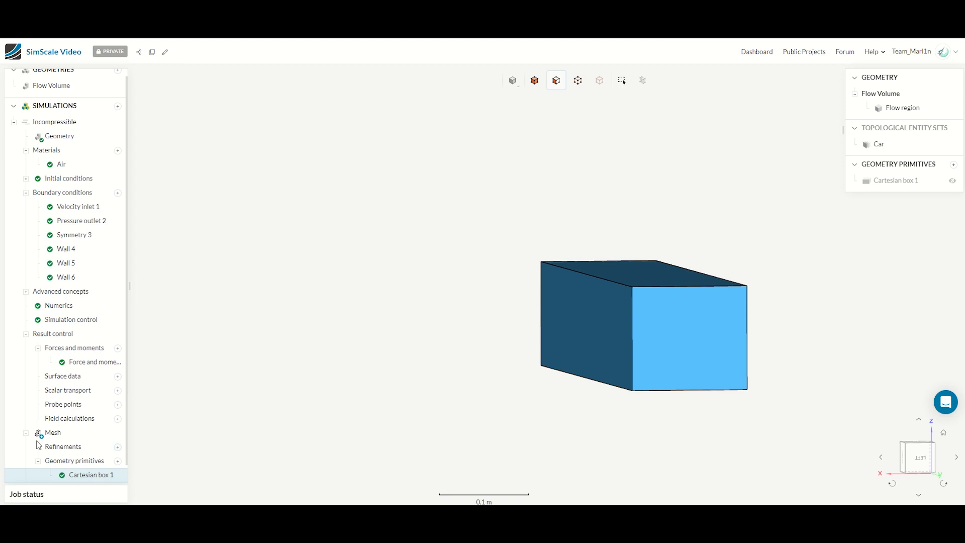
Add a region refinement to the mesh with mode Inside and maximum edge length 0.01 m, assigned to Cartesian box 1
left_click(53, 432)
left_click(117, 446)
left_click(151, 450)
double_click(246, 138)
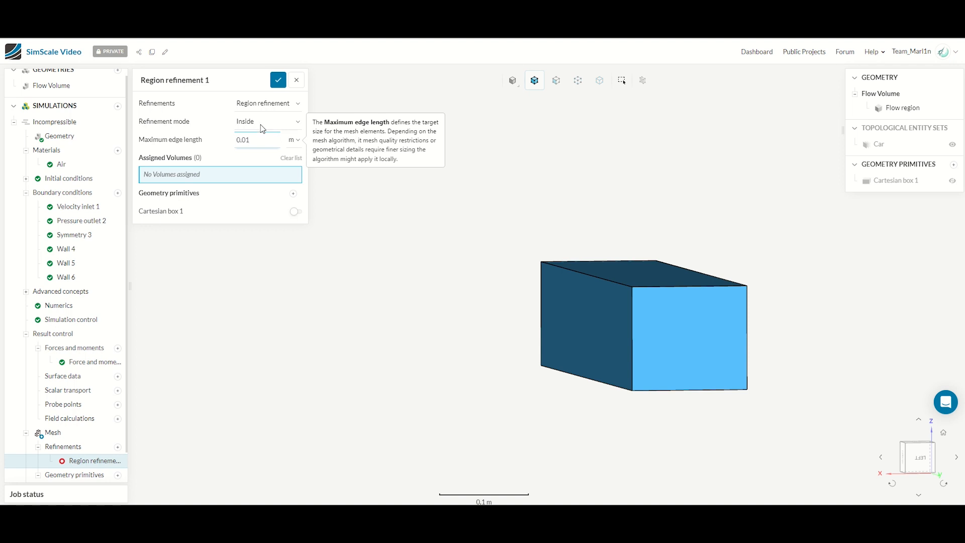
left_click(261, 126)
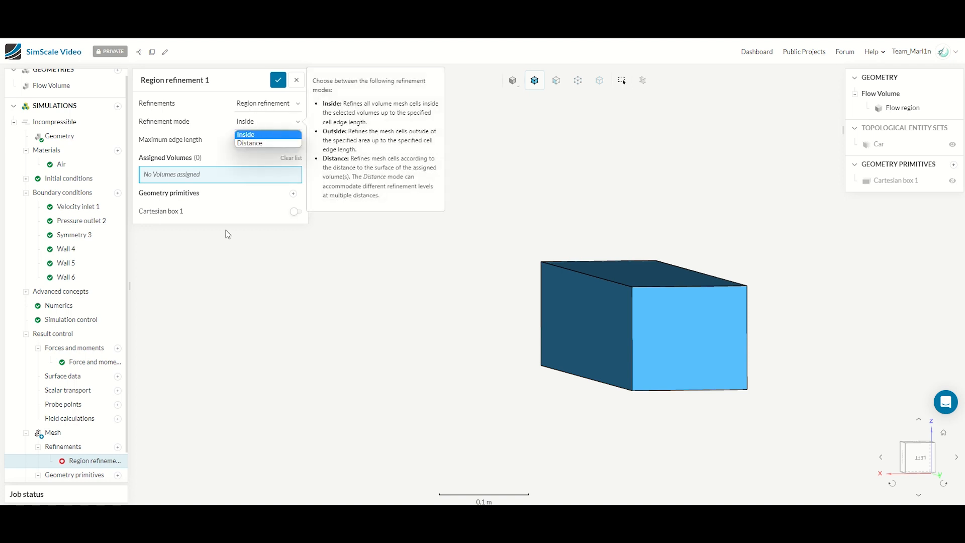
left_click(297, 211)
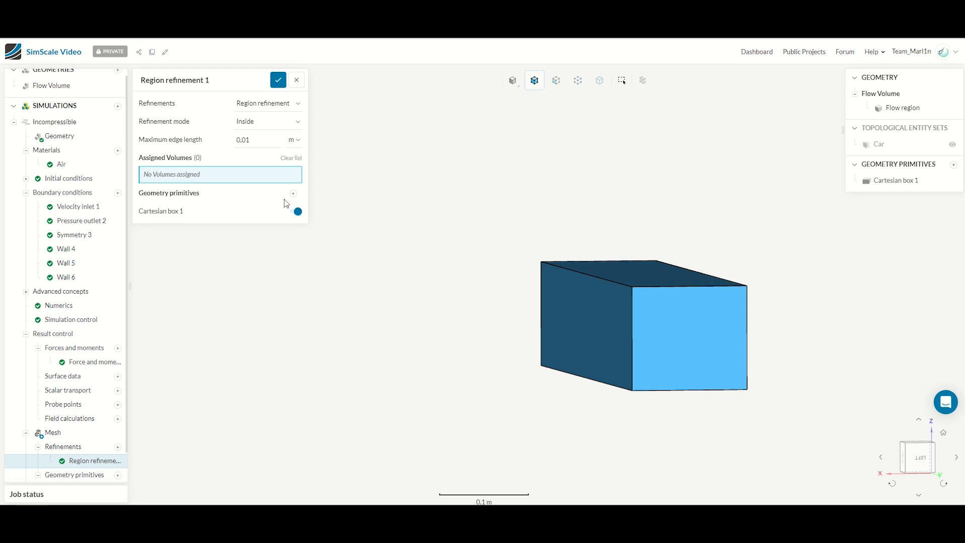
left_click(278, 80)
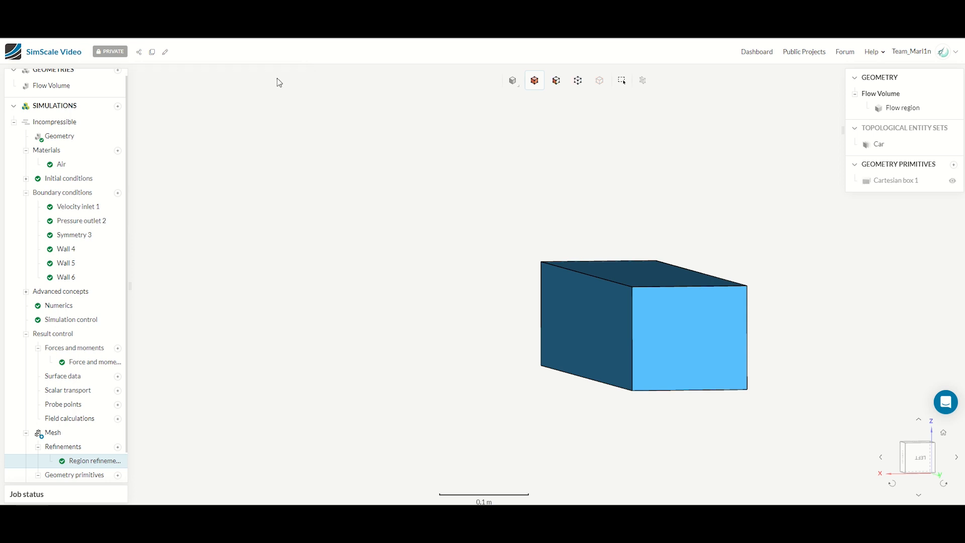
Set the small feature suppression in the mesh's advanced settings to 1e-4 m
left_click(87, 363)
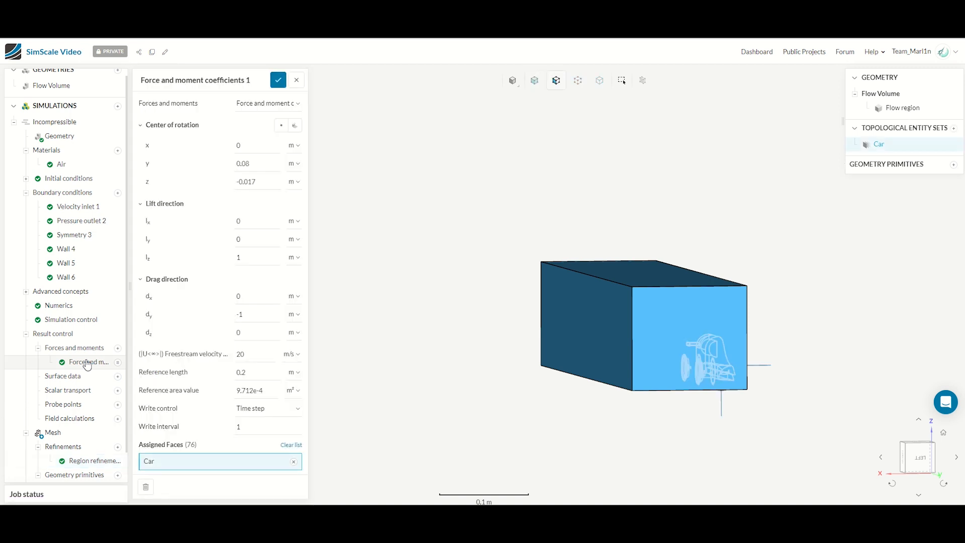
left_click(41, 433)
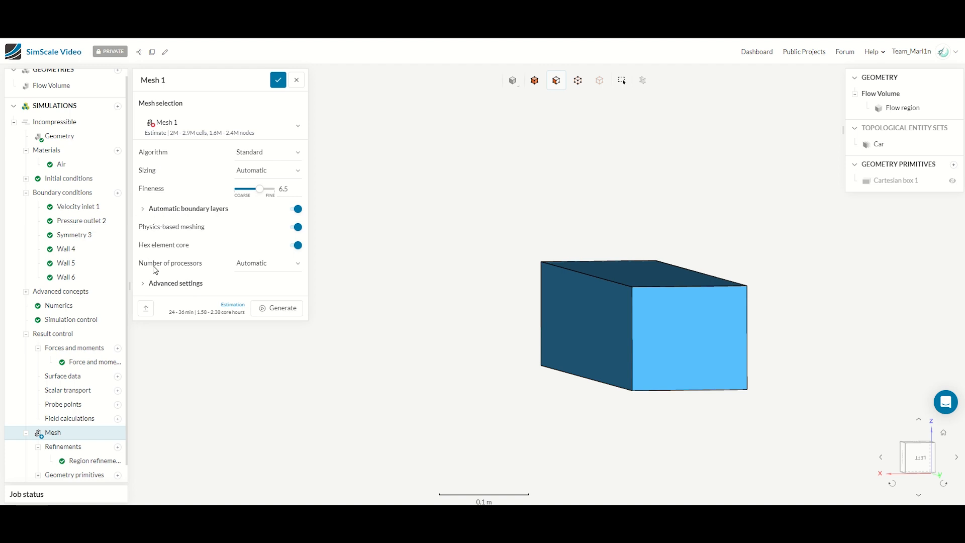
left_click(166, 283)
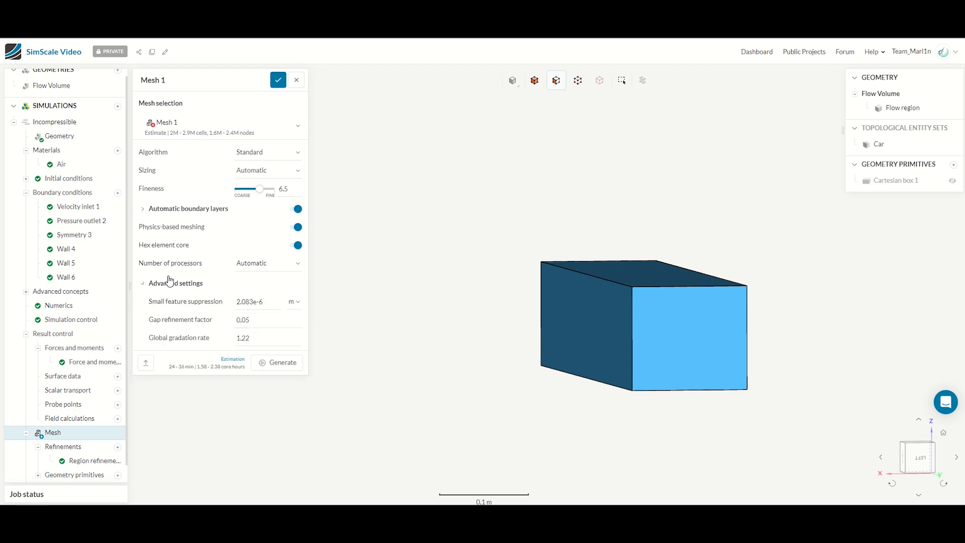
left_click(260, 300)
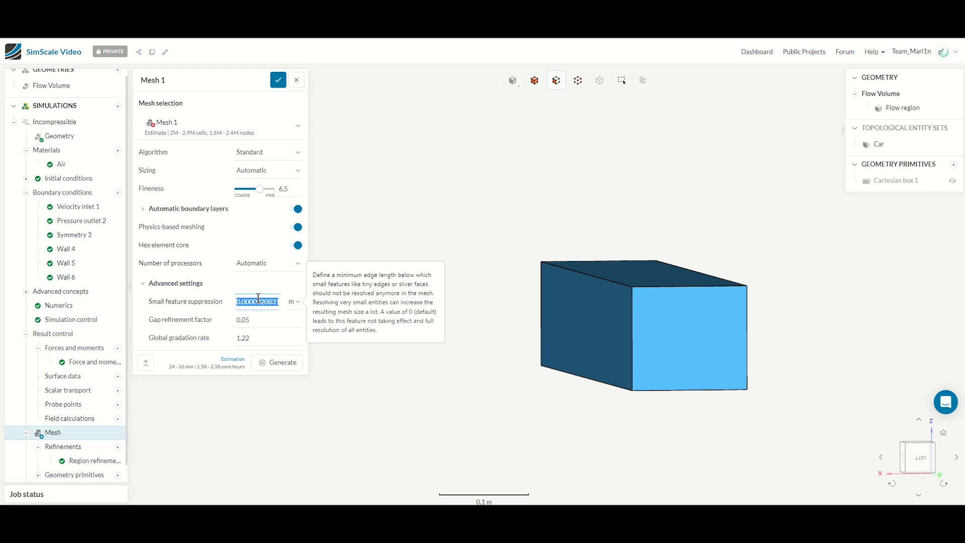
key("Return")
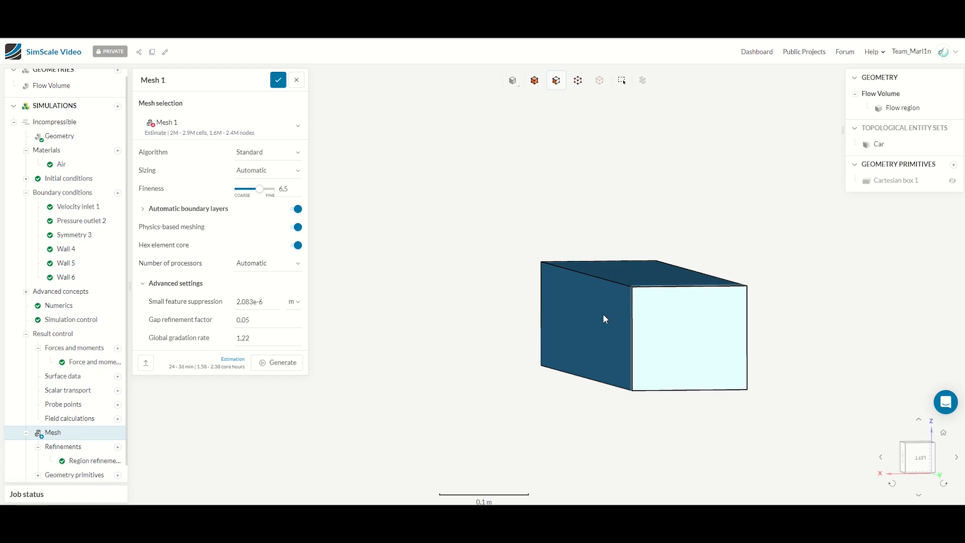
left_click(247, 301)
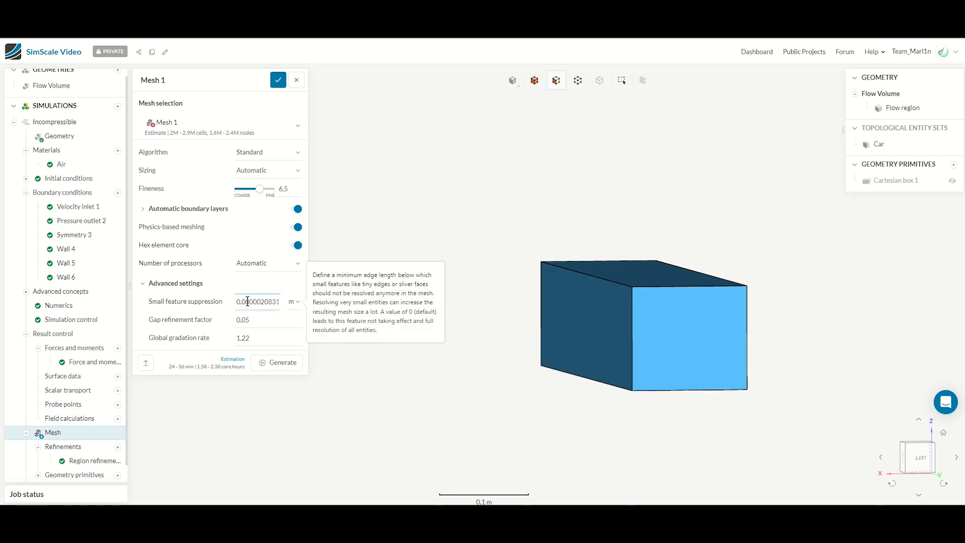
key("BackSpace")
key("BackSpace")
key("BackSpace")
key("BackSpace")
key("BackSpace")
key("BackSpace")
key("BackSpace")
key("BackSpace")
key("BackSpace")
key("BackSpace")
key("BackSpace")
key("BackSpace")
key("BackSpace")
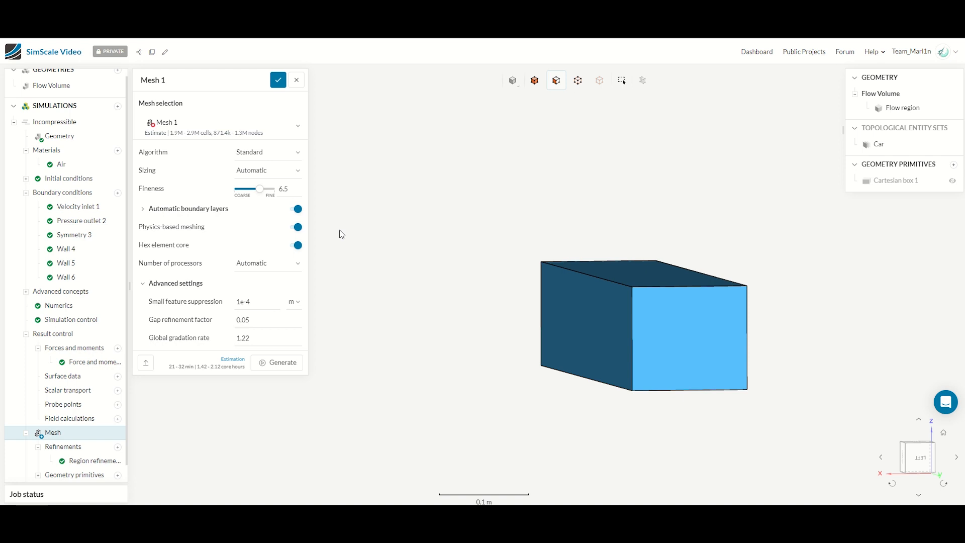
Generate the mesh and start a new simulation run named Run 1
scroll(305, 351, "up", 3)
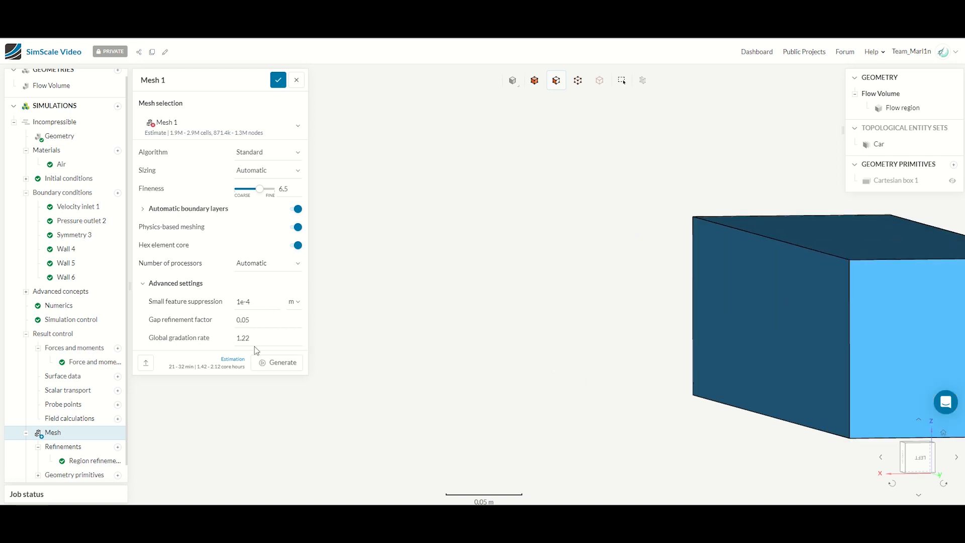
left_click(279, 362)
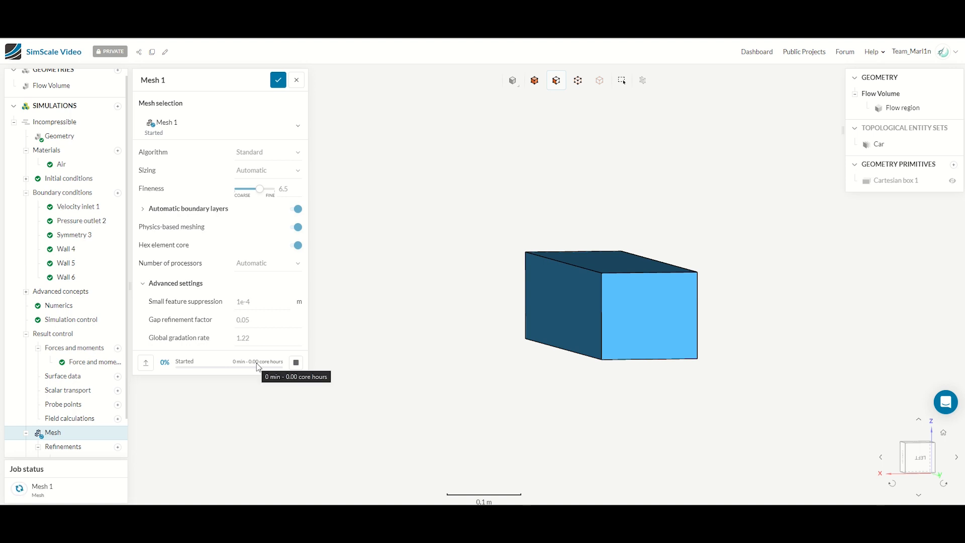
scroll(85, 347, "down", 2)
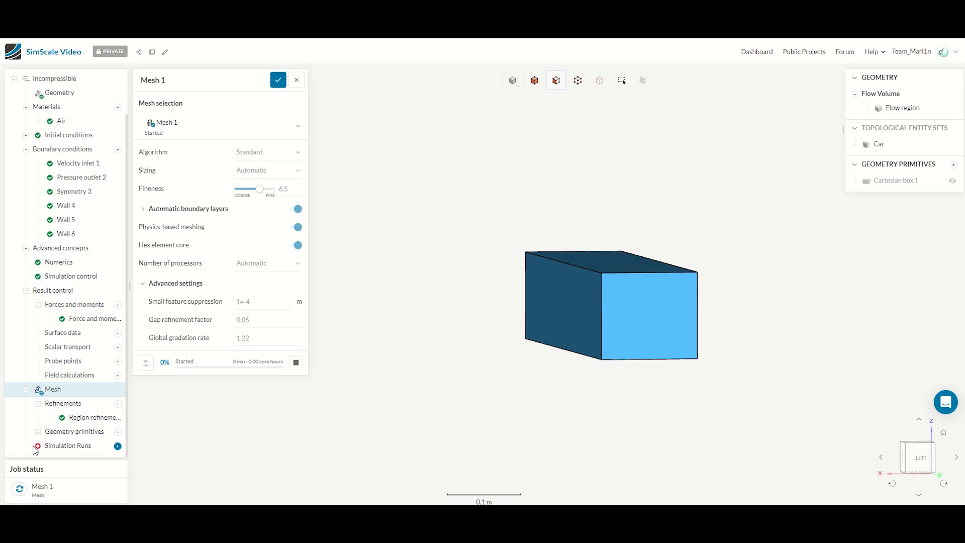
left_click(118, 446)
left_click(543, 100)
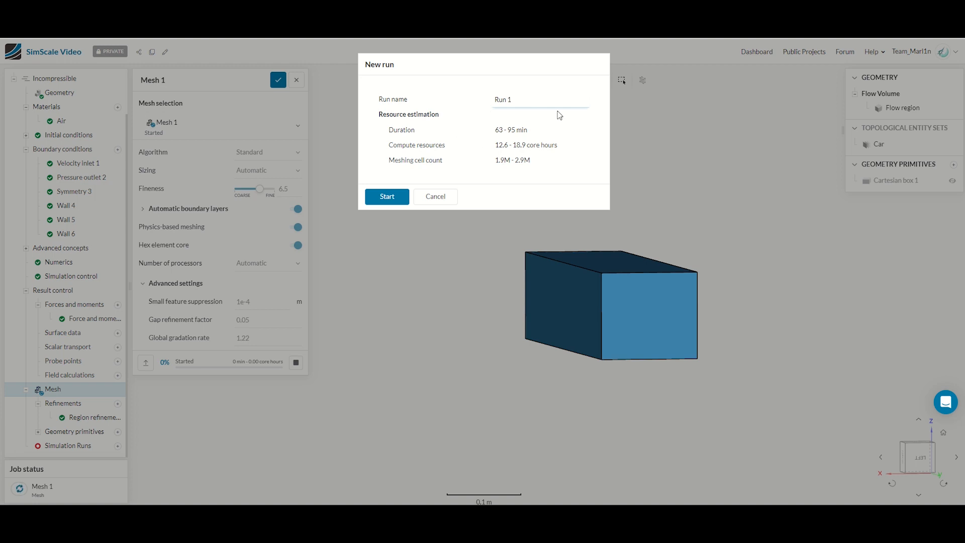
left_click(386, 198)
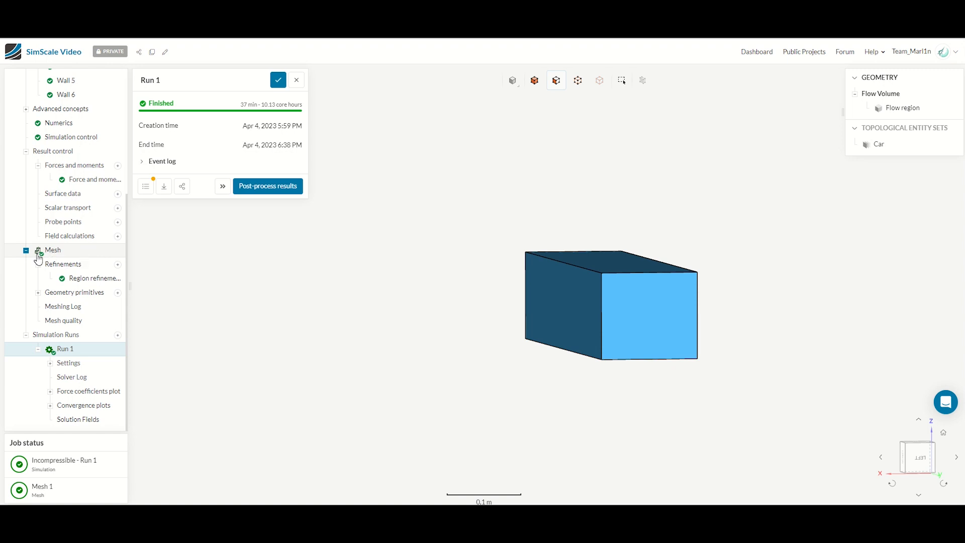
Inspect the generated mesh from the car's side and review the Mesh 1 event log for its overall mesh quality
left_click(56, 254)
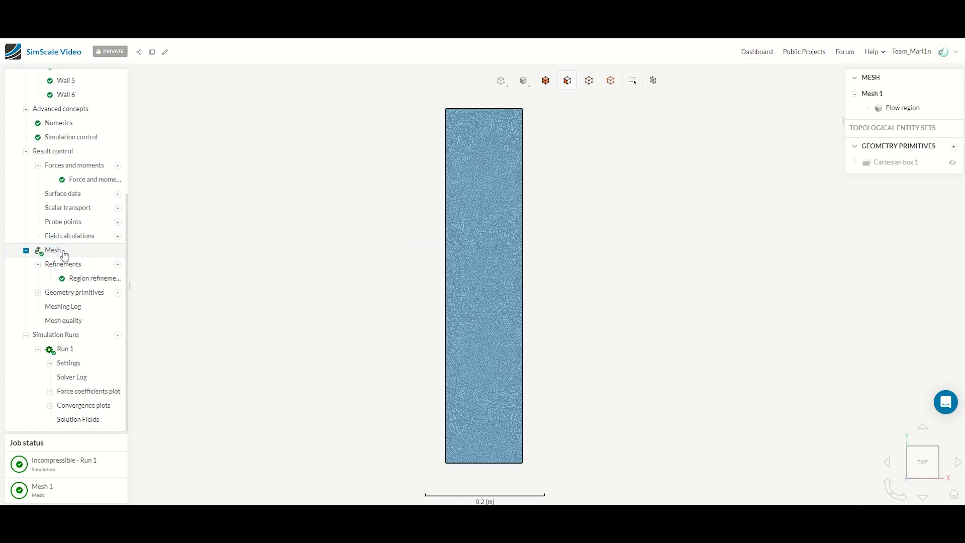
left_click_drag(411, 299, 480, 180)
left_click_drag(422, 160, 459, 284)
left_click(55, 256)
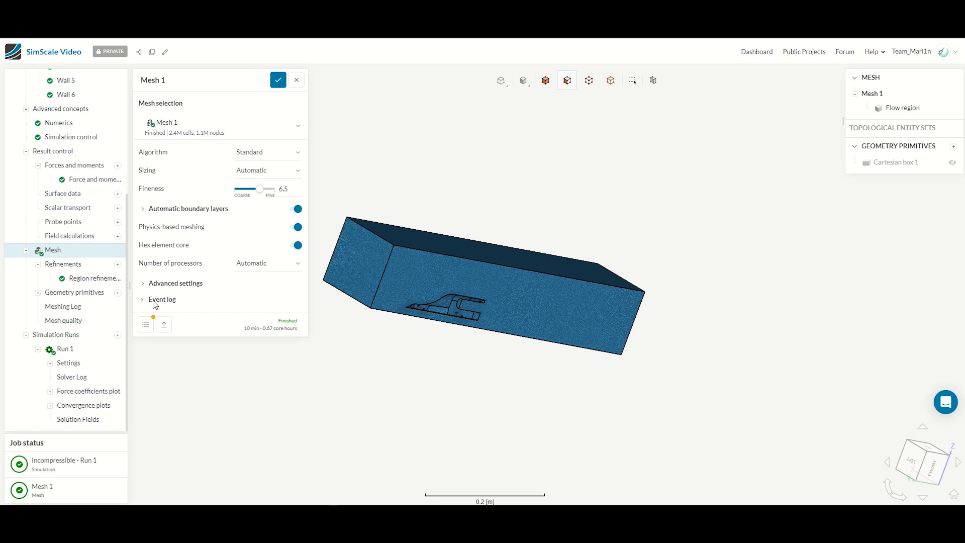
left_click(147, 300)
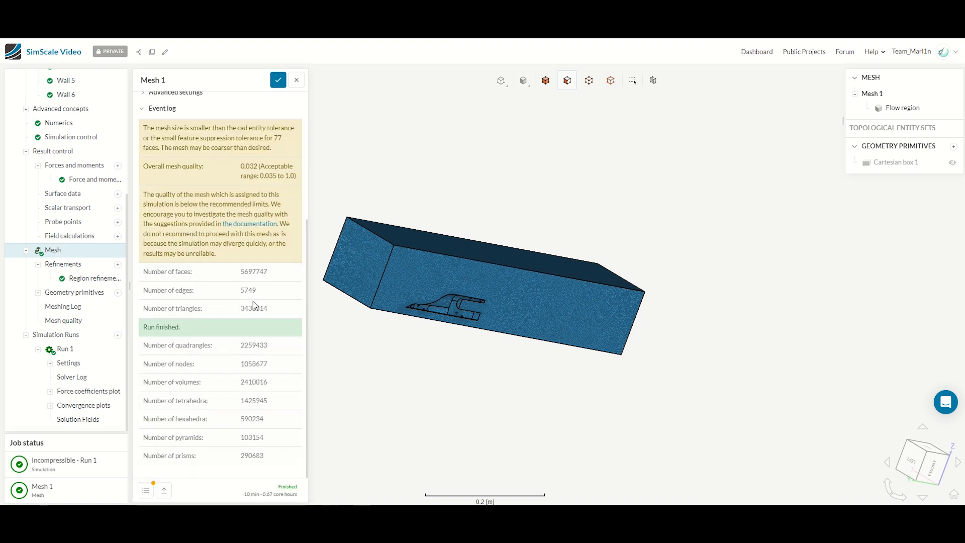
left_click_drag(261, 169, 303, 173)
left_click(290, 173)
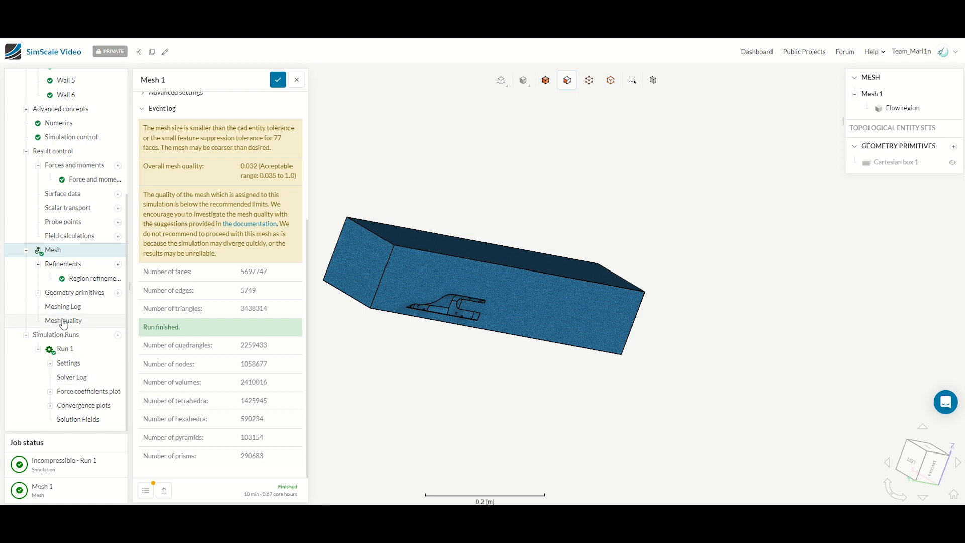
Review the event log of Run 1 and open the run's solution fields for post-processing
left_click(69, 349)
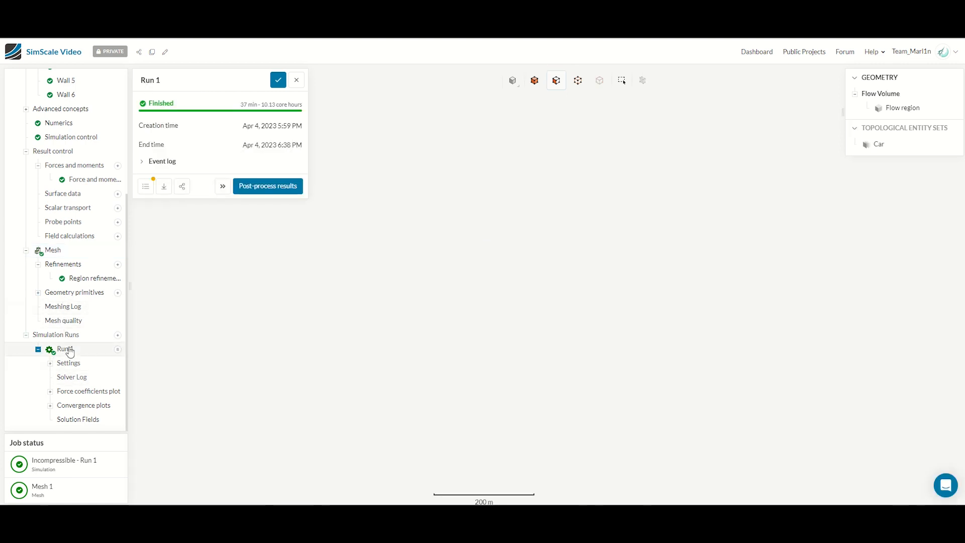
left_click(145, 161)
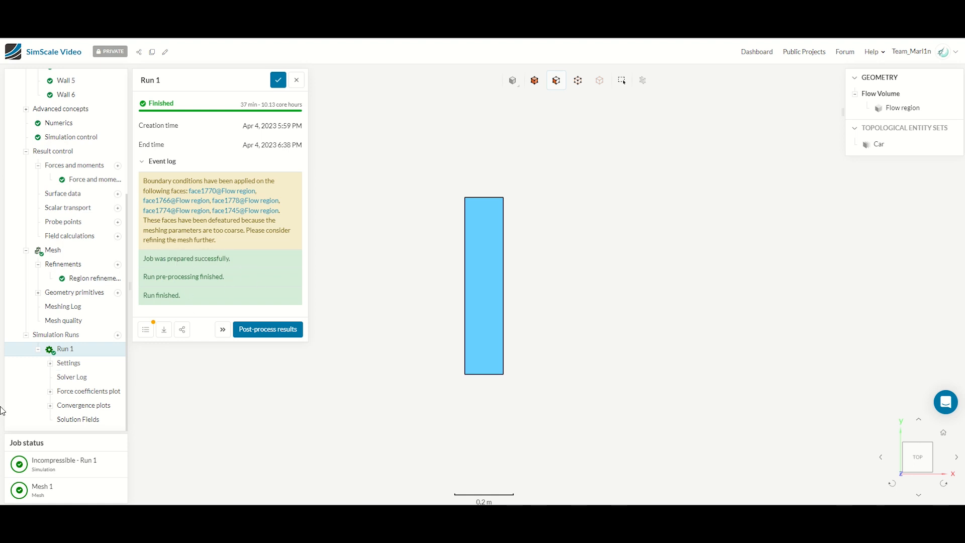
left_click(50, 391)
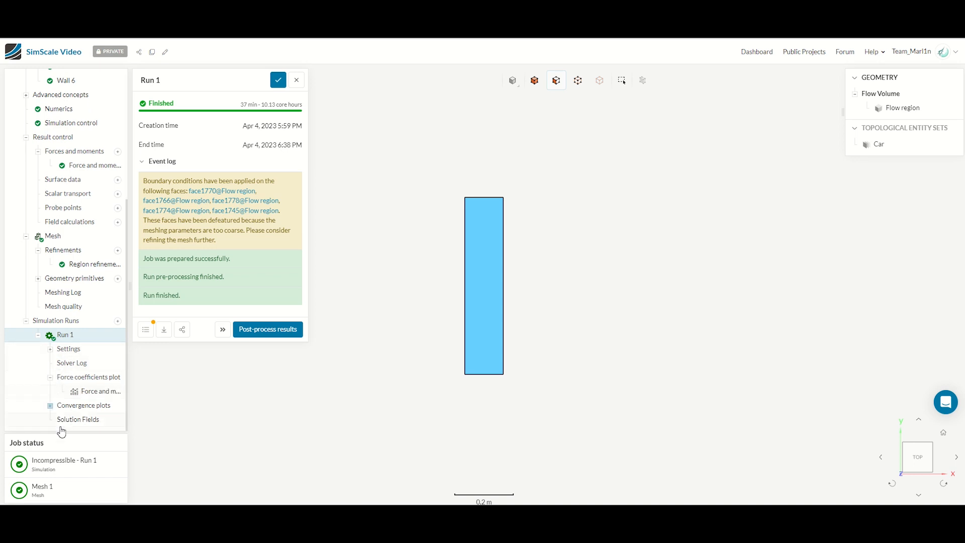
left_click(71, 421)
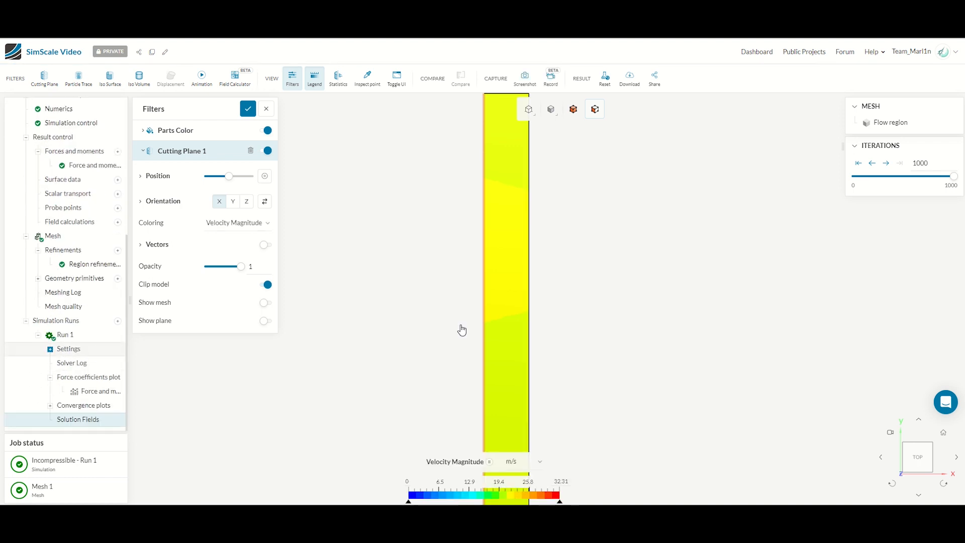
Delete Cutting Plane 1 and hide the flow region's outer faces that cover the car
left_click_drag(566, 293, 549, 206)
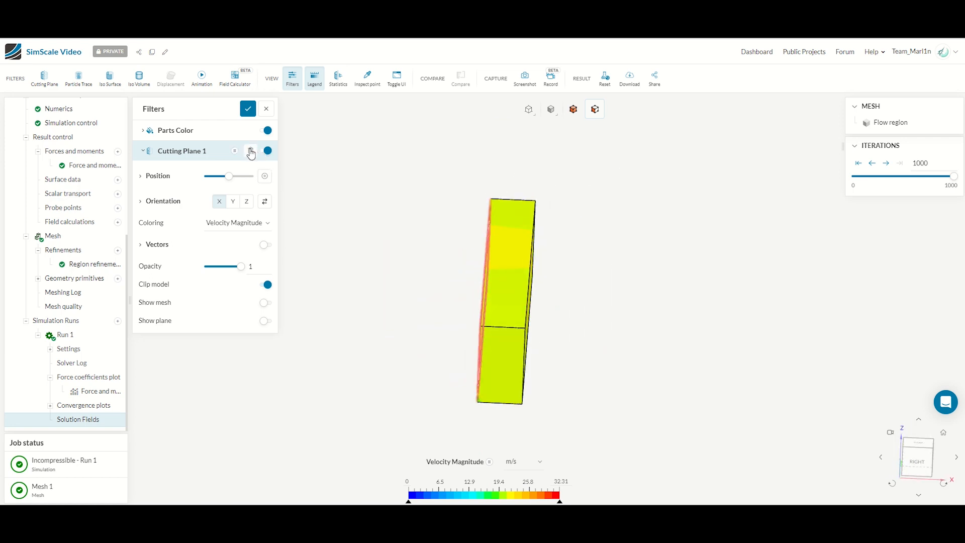
left_click(251, 152)
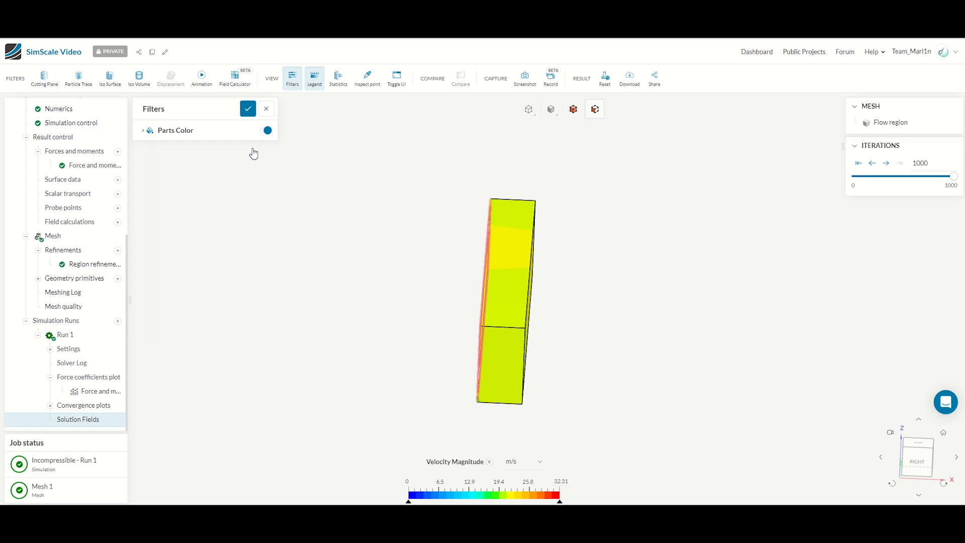
left_click_drag(348, 220, 619, 354)
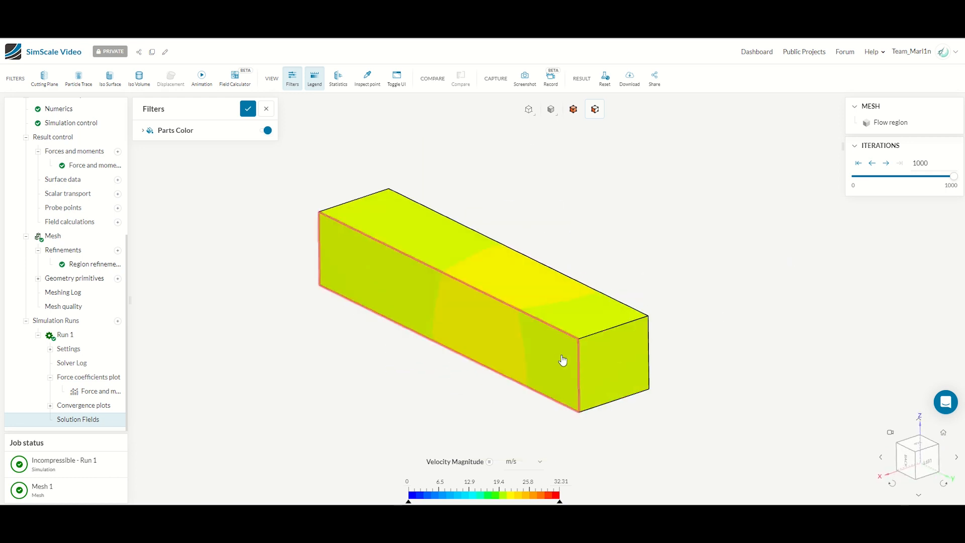
right_click(530, 316)
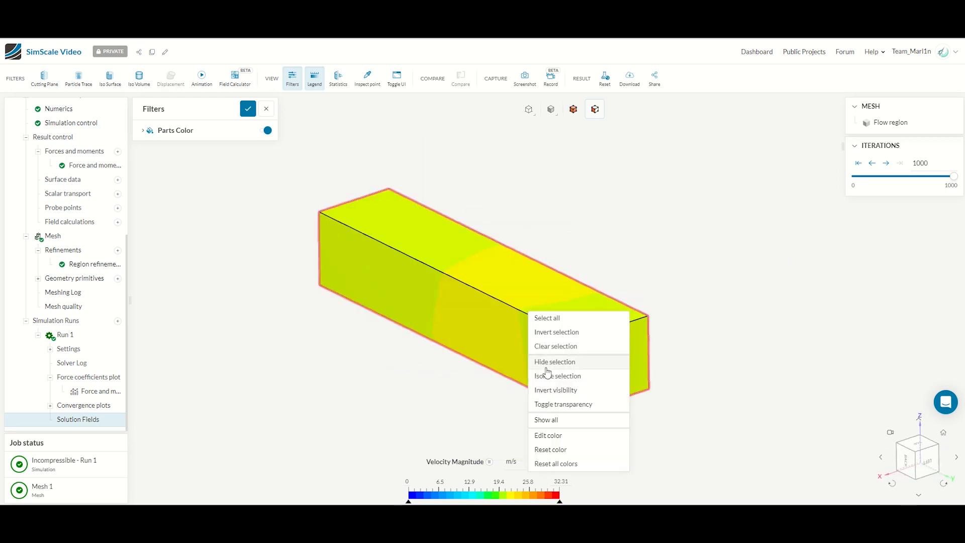
left_click(549, 369)
scroll(609, 374, "up", 8)
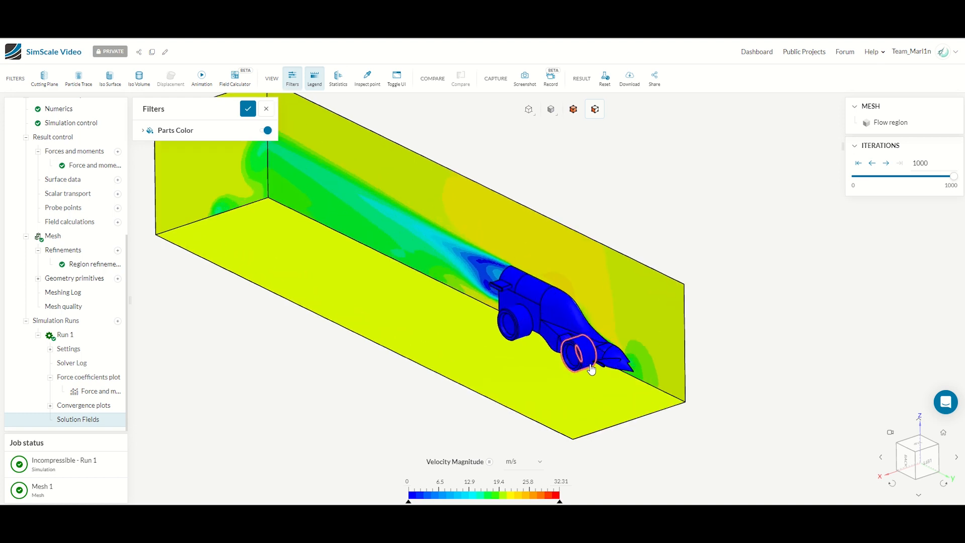
left_click_drag(486, 379, 657, 351)
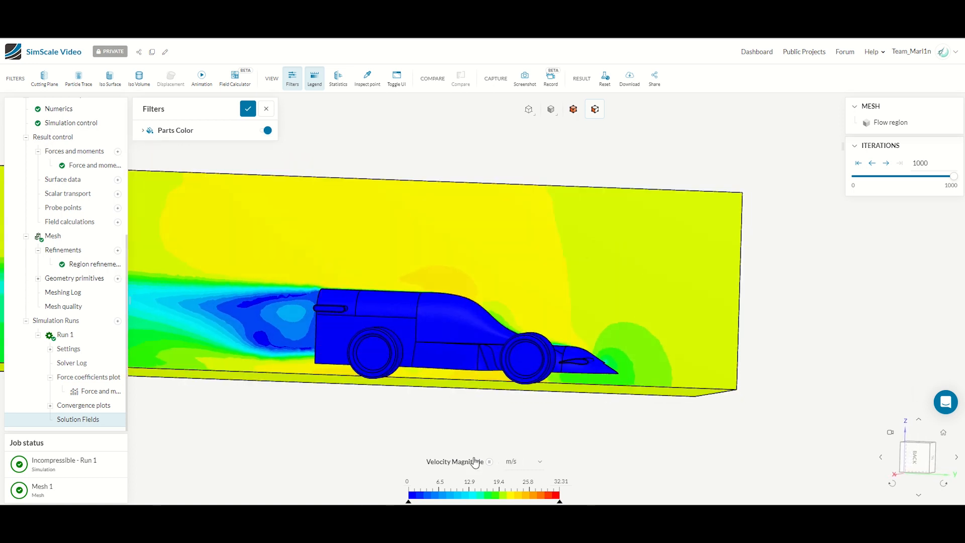
scroll(634, 338, "down", 3)
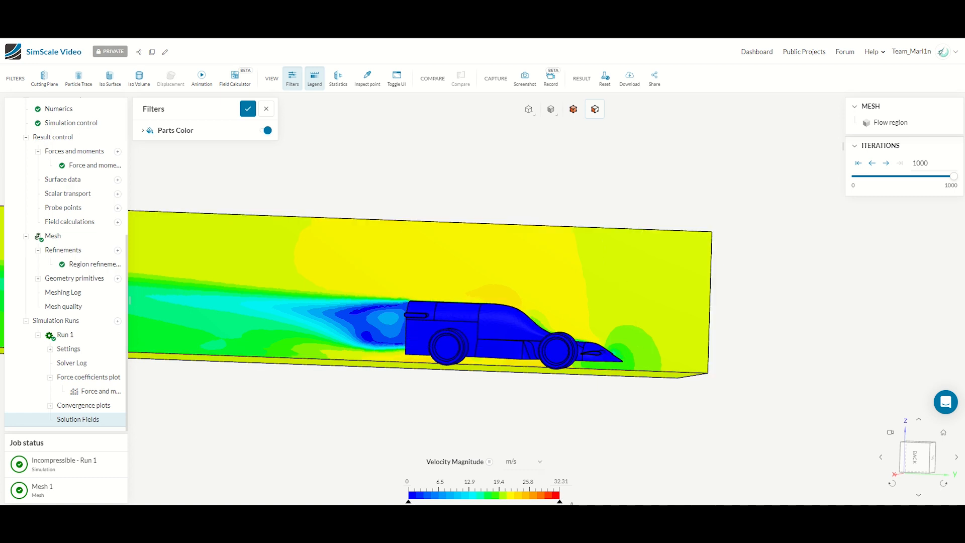
Lower the velocity magnitude legend's upper limit to slightly above 25.8 m/s and inspect the flow around the car and its wake
left_click_drag(558, 502, 538, 502)
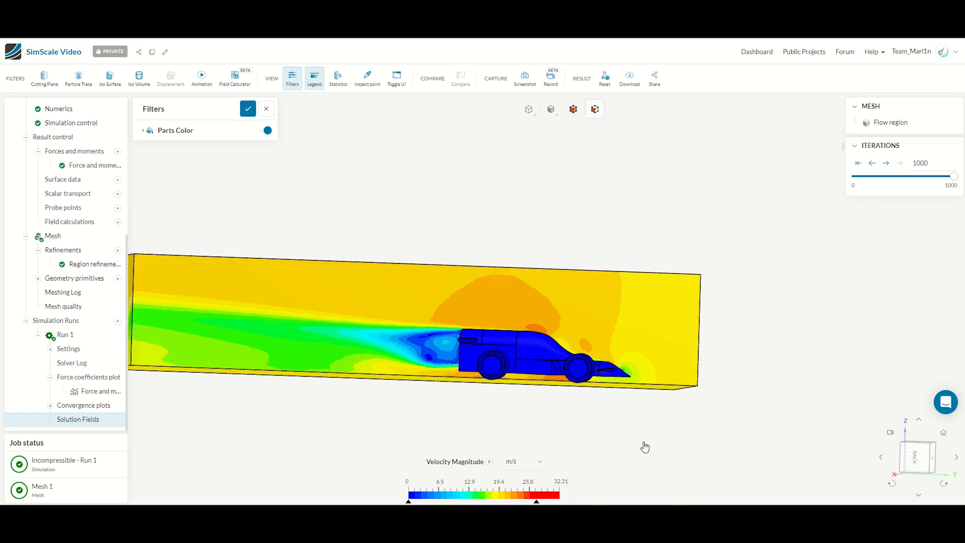
left_click_drag(332, 357, 648, 422)
left_click_drag(517, 420, 306, 372)
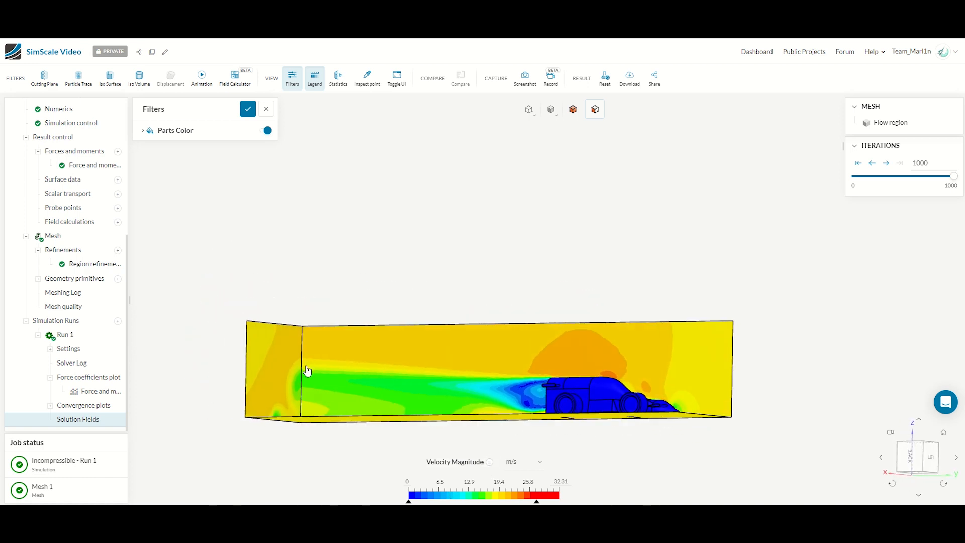
scroll(616, 413, "up", 1)
scroll(615, 414, "up", 2)
left_click_drag(628, 411, 636, 433)
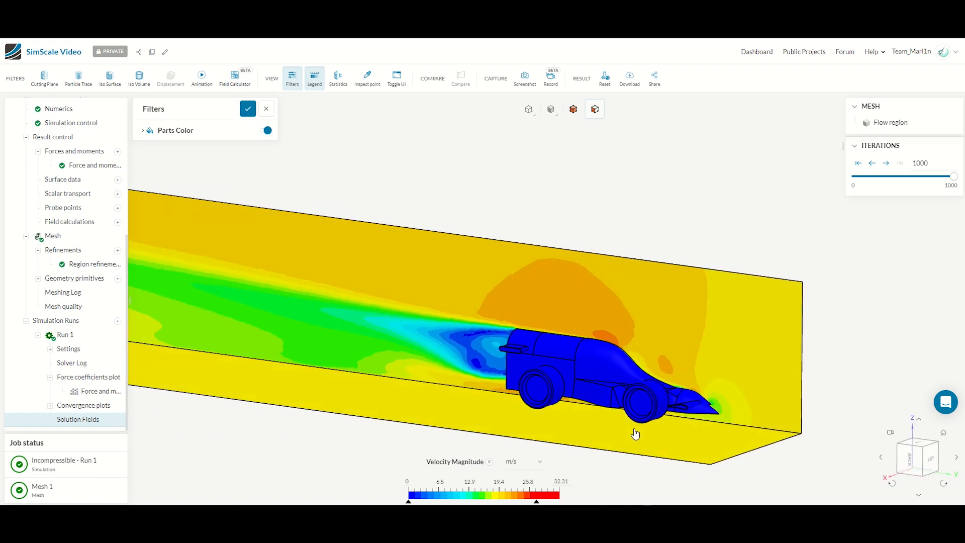
Color the results by Pressure and inspect the distribution over the car's nose, wheels and rear wing
left_click(488, 466)
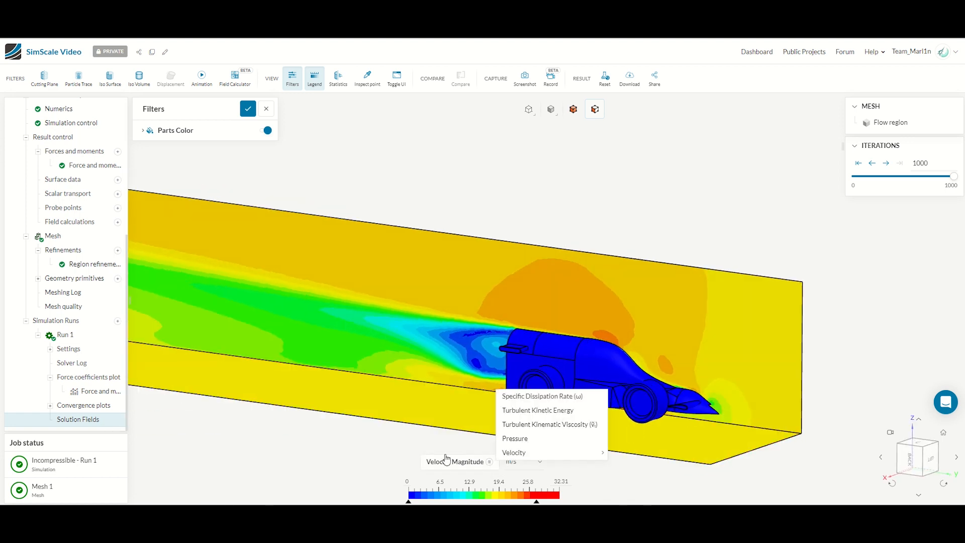
left_click(512, 438)
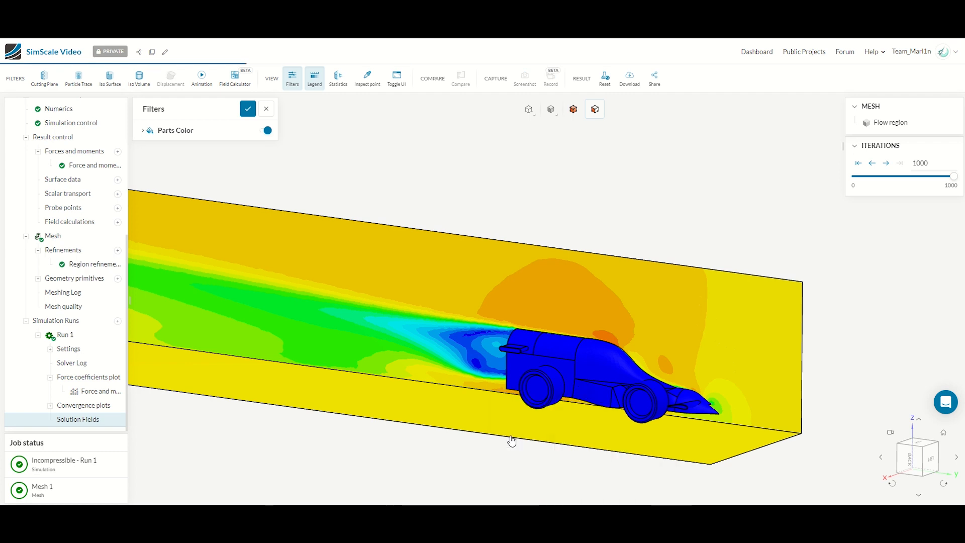
left_click_drag(584, 457, 726, 431)
scroll(726, 431, "up", 10)
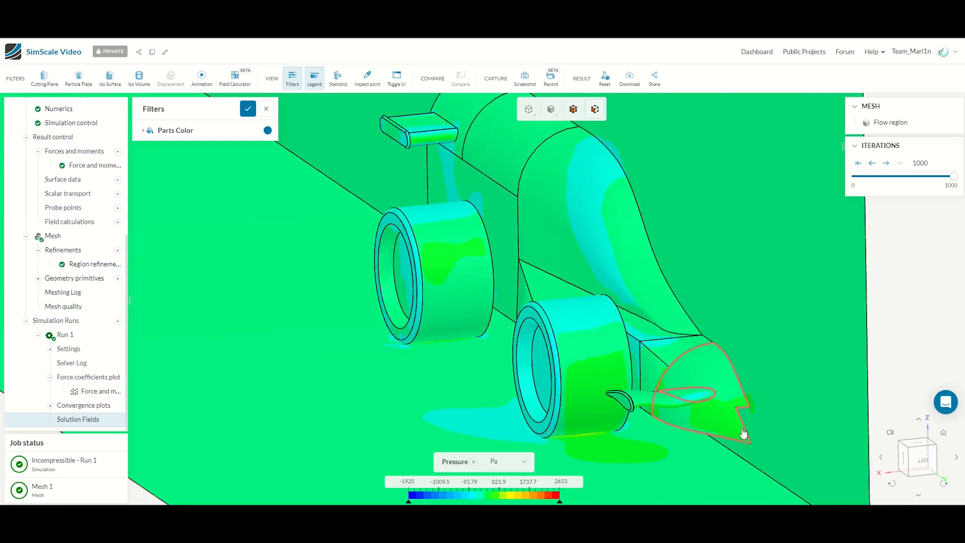
scroll(746, 433, "up", 2)
scroll(744, 433, "down", 3)
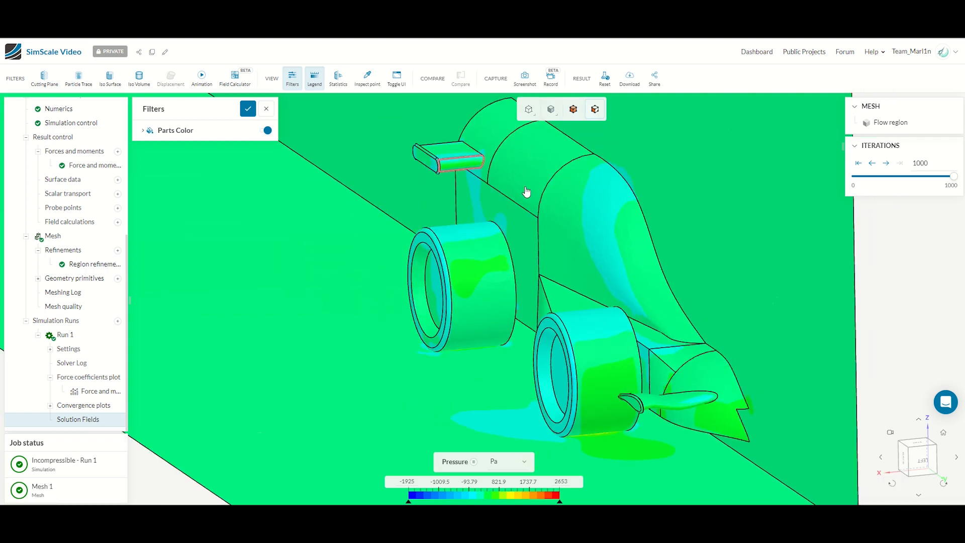
scroll(472, 262, "down", 5)
left_click_drag(342, 345, 505, 376)
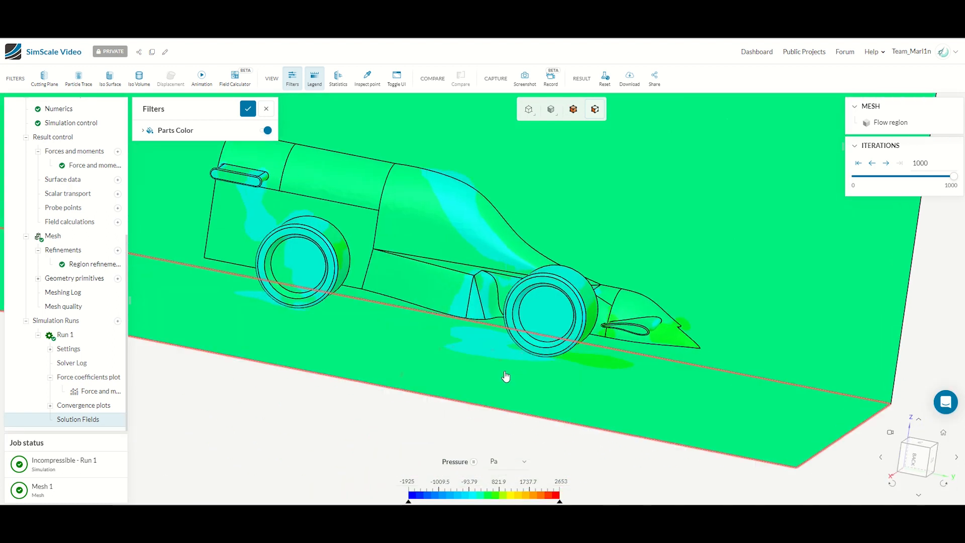
scroll(505, 375, "down", 3)
left_click_drag(331, 304, 226, 325)
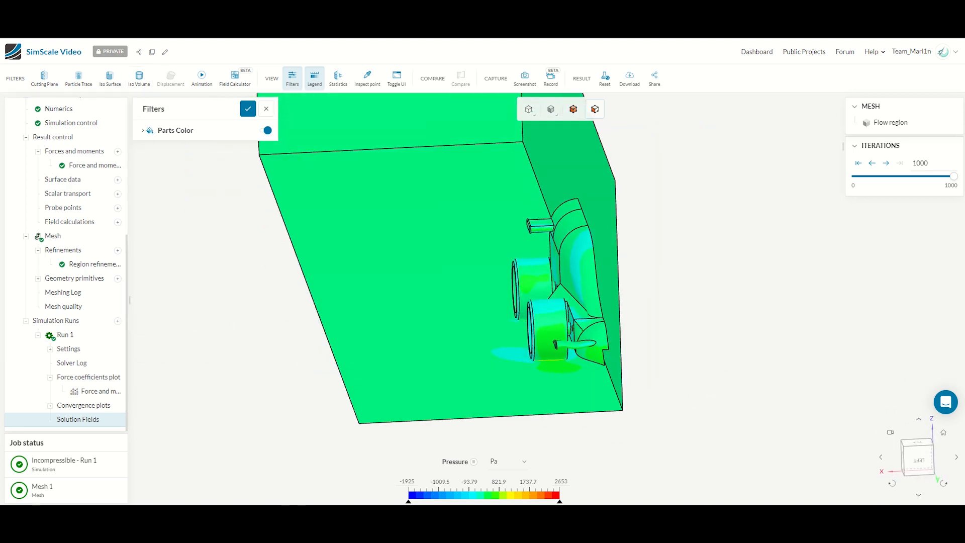
Add a particle trace with 10 by 10 seeds ahead of the car's nose, colored by Velocity Magnitude and drawn as cylinders
left_click(73, 84)
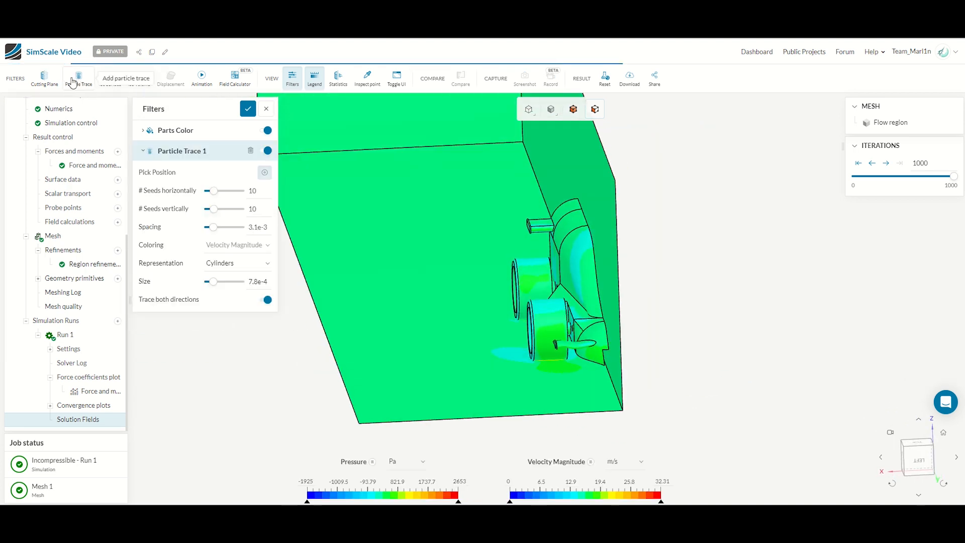
mouse_move(402, 296)
left_mouse_down()
mouse_move(476, 250)
mouse_move(478, 281)
mouse_move(531, 279)
mouse_move(543, 299)
mouse_move(671, 297)
mouse_move(737, 263)
mouse_move(739, 283)
mouse_move(667, 276)
mouse_move(625, 291)
mouse_move(496, 275)
mouse_move(479, 307)
mouse_move(463, 303)
left_mouse_up()
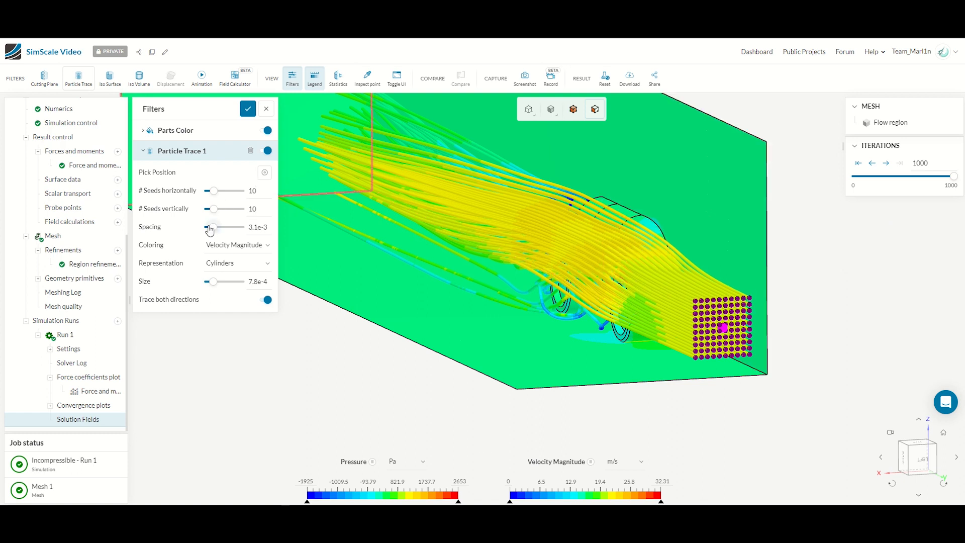
left_click_drag(649, 268, 755, 303)
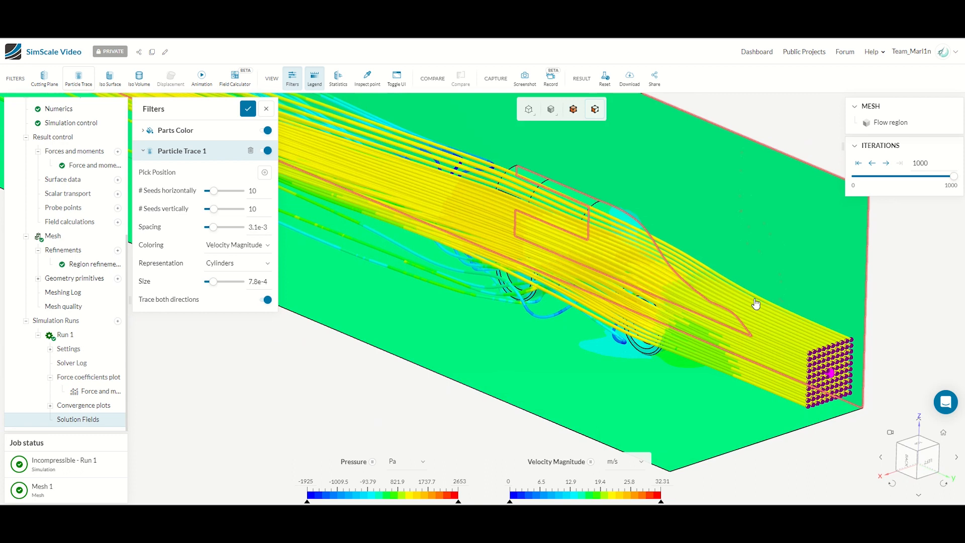
left_click(235, 247)
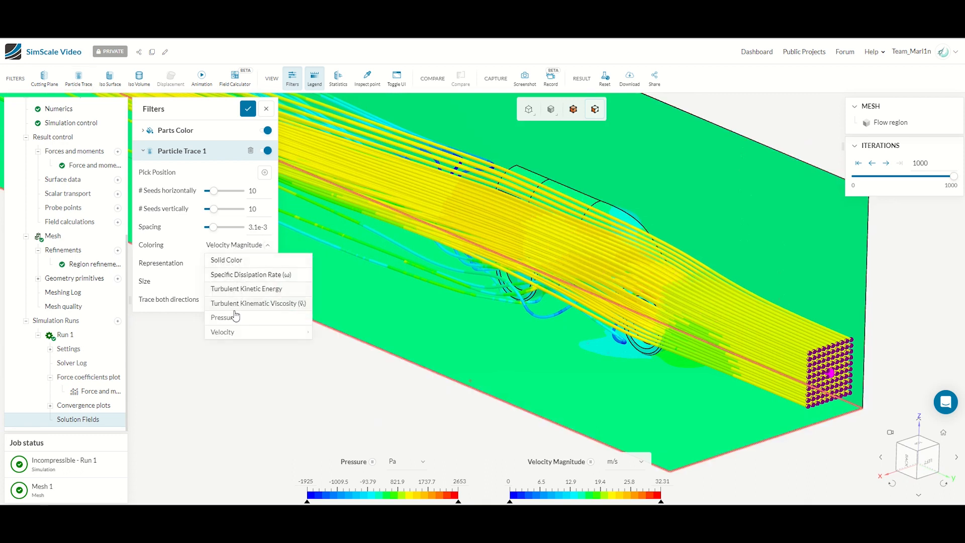
mouse_move(235, 333)
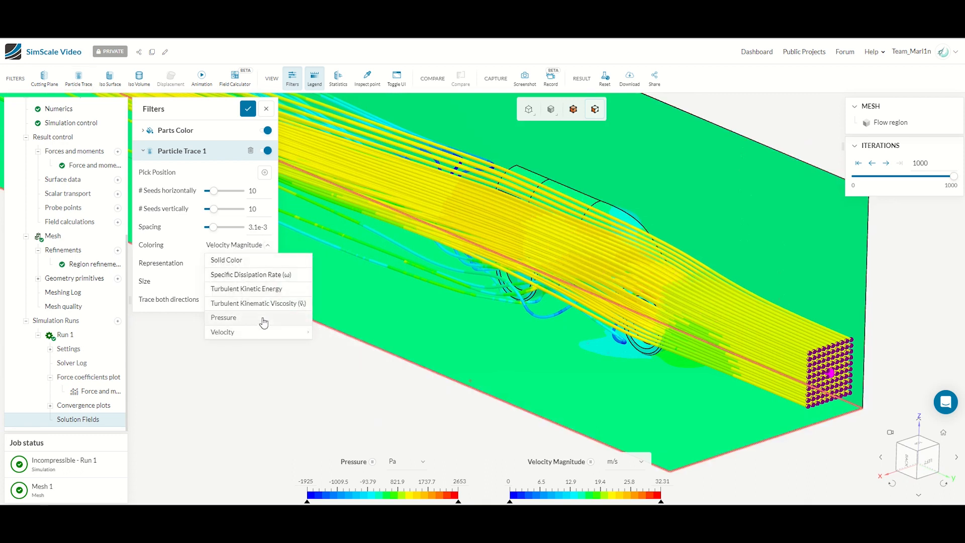
left_click(335, 318)
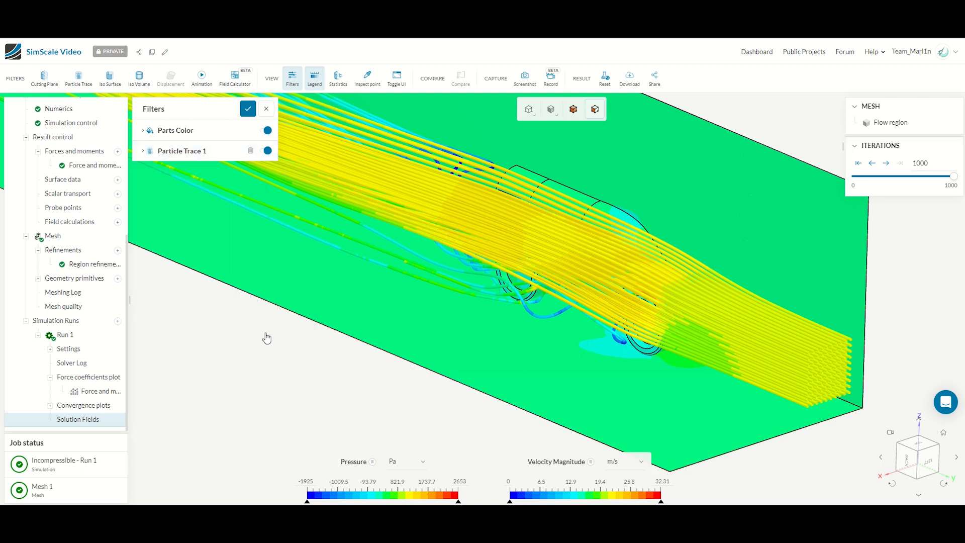
left_click(145, 151)
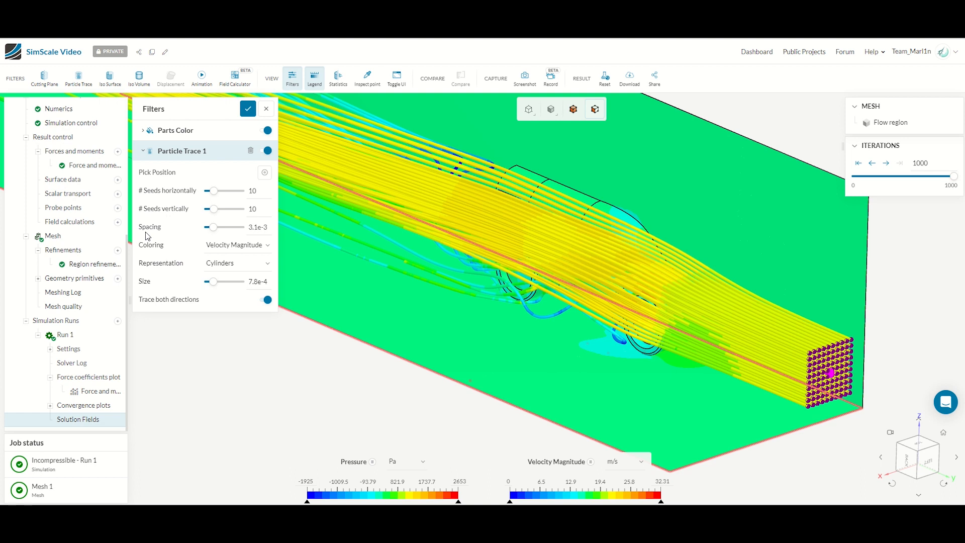
scroll(536, 360, "up", 2)
scroll(531, 359, "down", 5)
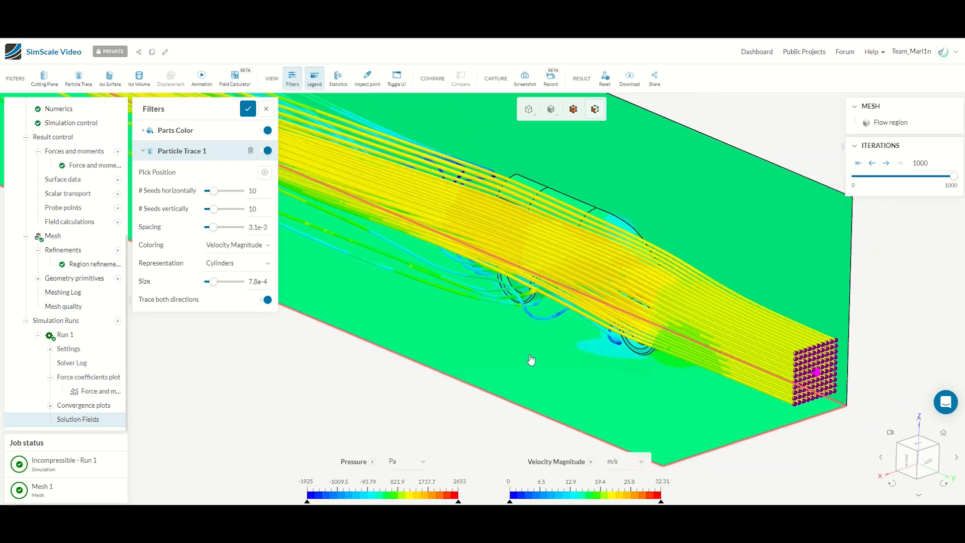
left_click(526, 77)
mouse_move(550, 361)
left_mouse_down()
mouse_move(639, 399)
mouse_move(564, 371)
mouse_move(528, 372)
mouse_move(559, 370)
left_mouse_up()
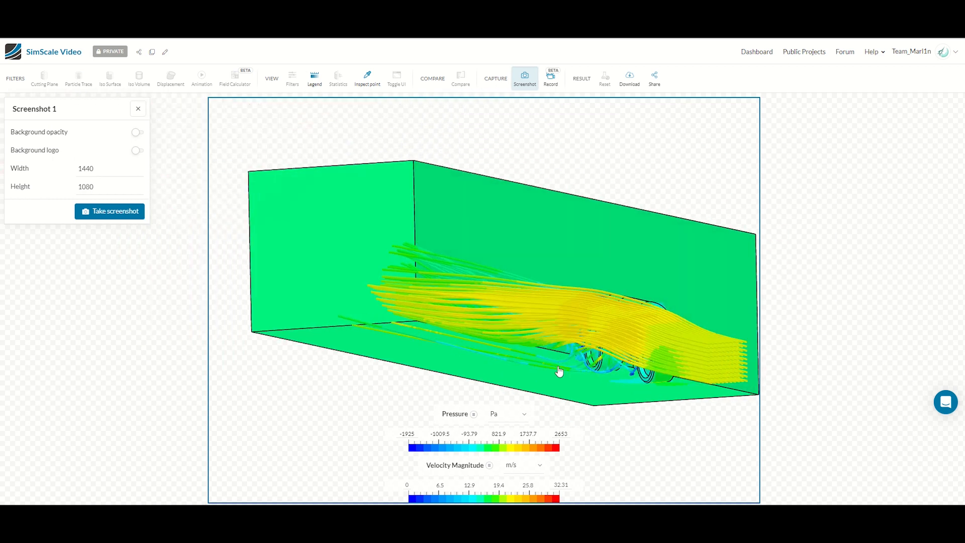
scroll(680, 373, "up", 5)
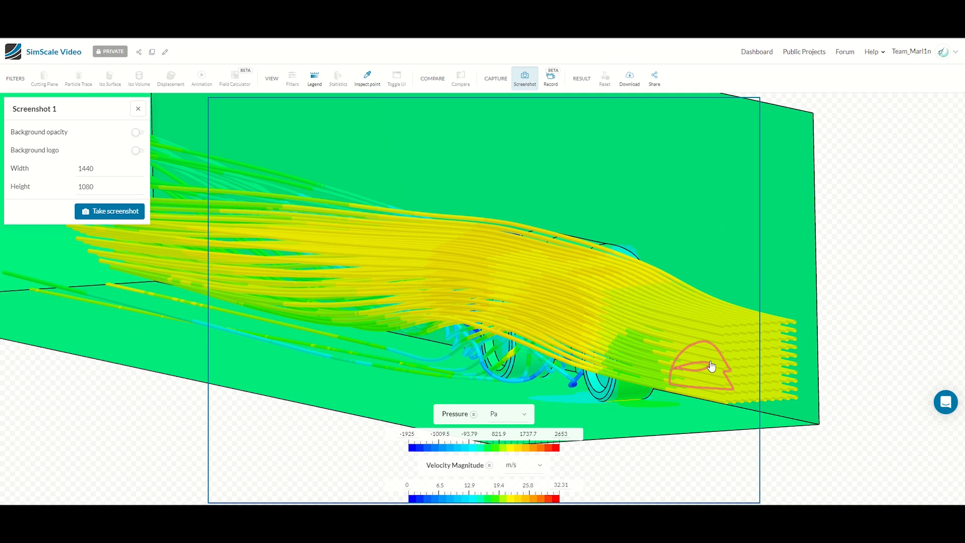
scroll(712, 367, "up", 2)
left_click_drag(706, 368, 647, 381)
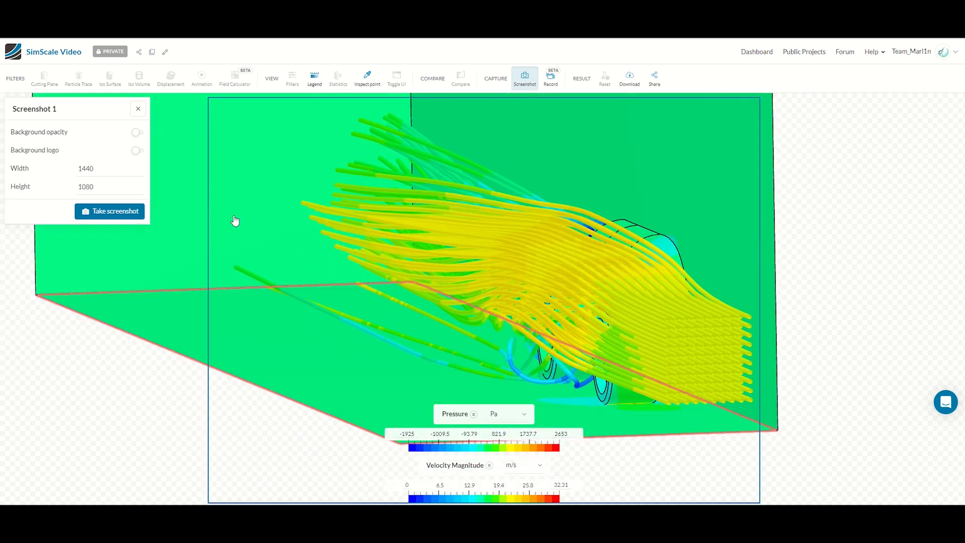
left_click(139, 109)
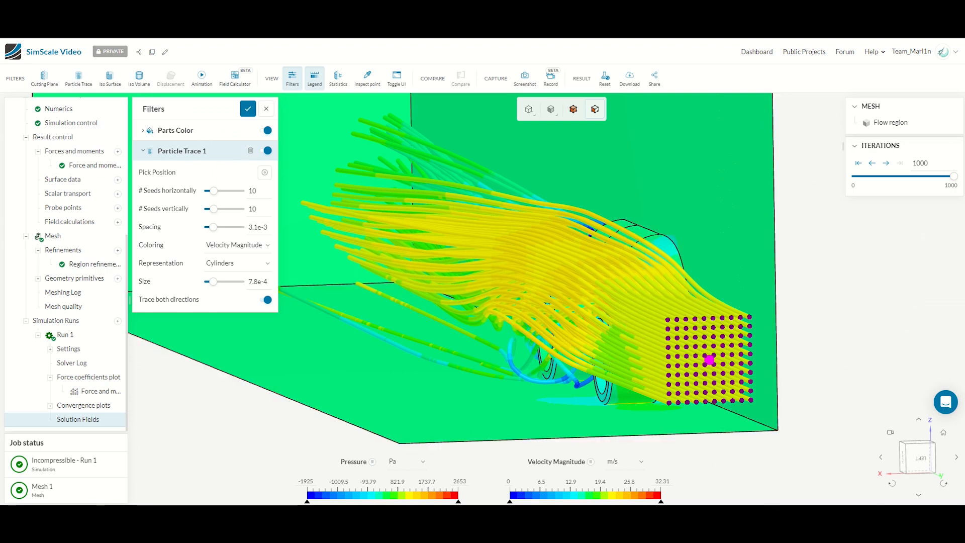
left_click_drag(627, 336, 540, 365)
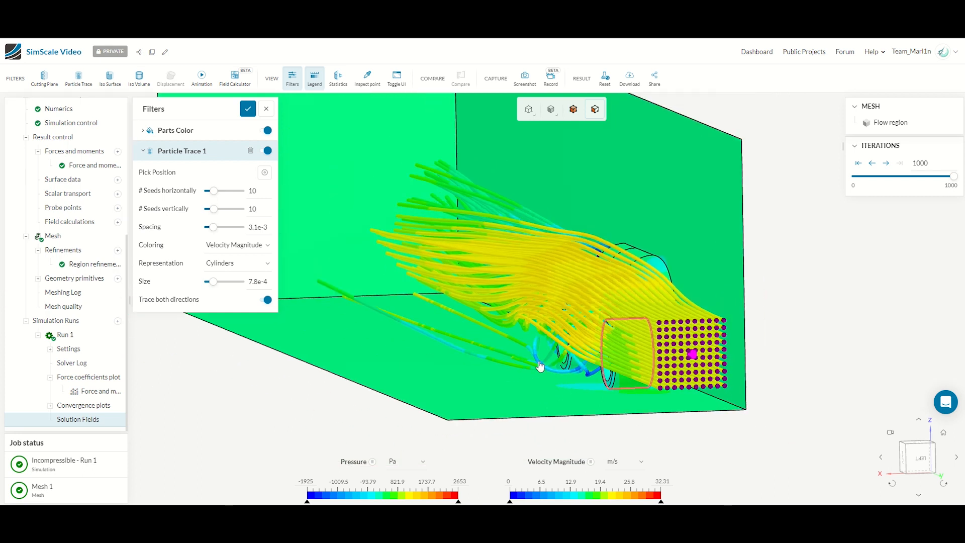
Open Run 1's force and moment coefficients plot and show only the drag coefficient curve
left_click(83, 393)
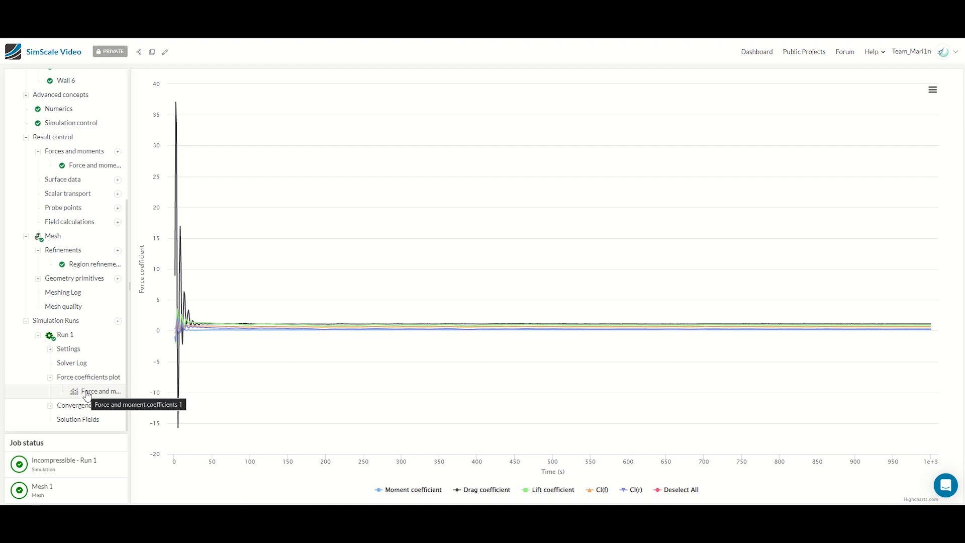
left_click(661, 491)
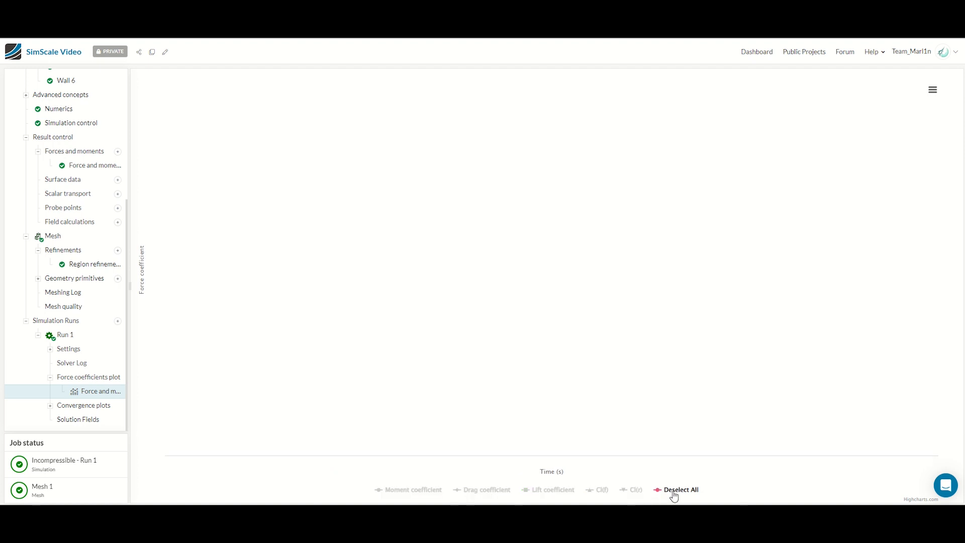
left_click(473, 492)
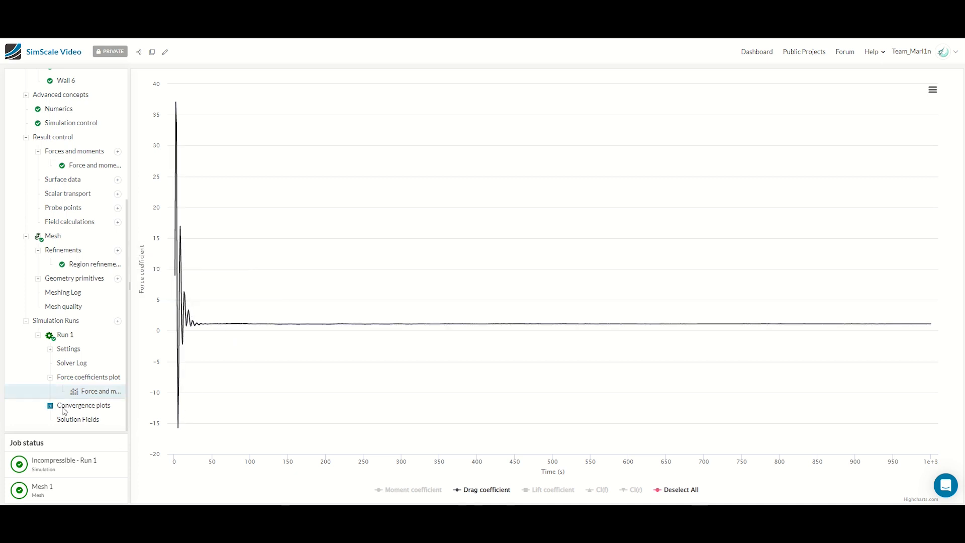
scroll(96, 348, "up", 4)
scroll(71, 324, "down", 4)
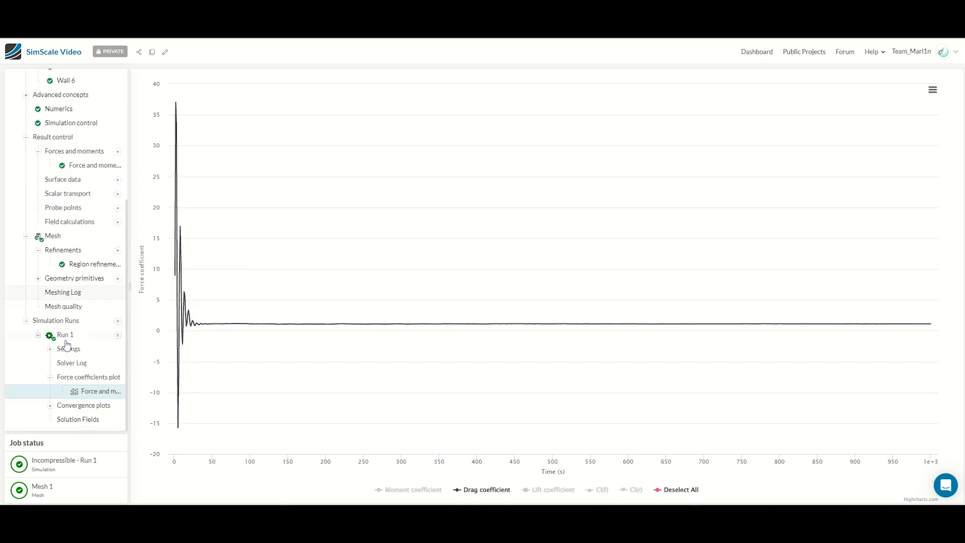